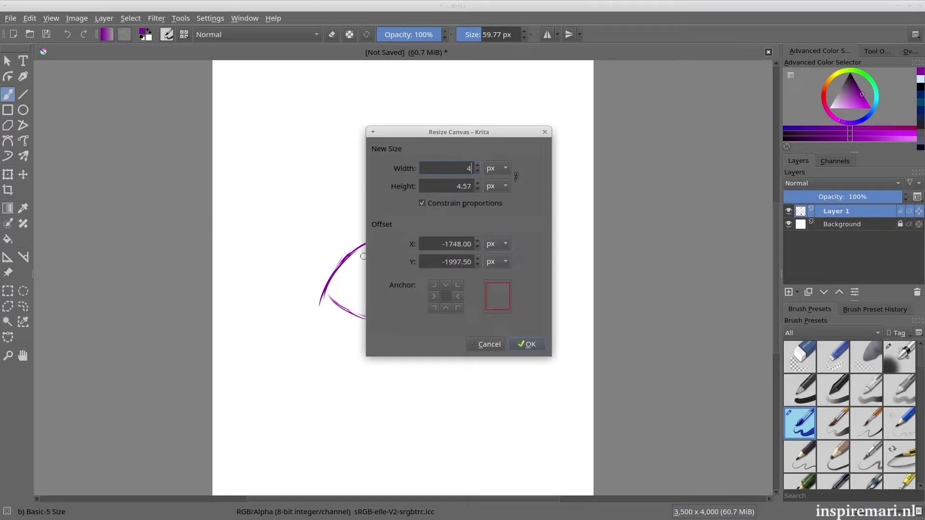
Step: Resize the canvas to 4,500 px wide with constrained proportions and sketch the snake's large looping body coils around the head
left_click(527, 344)
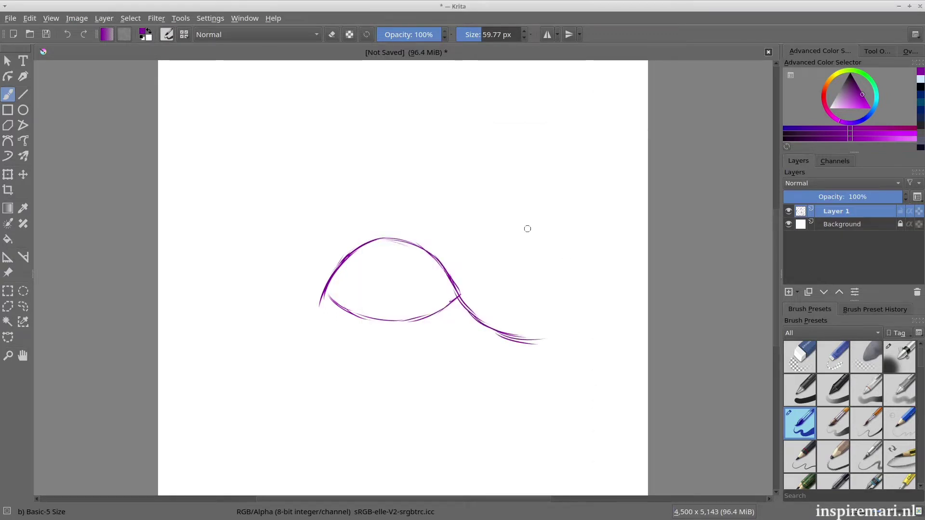
mouse_move(264, 259)
left_mouse_down()
mouse_move(305, 196)
mouse_move(421, 155)
mouse_move(566, 262)
mouse_move(559, 260)
left_mouse_up()
mouse_move(482, 179)
left_mouse_down()
mouse_move(566, 193)
mouse_move(607, 291)
mouse_move(571, 338)
left_mouse_up()
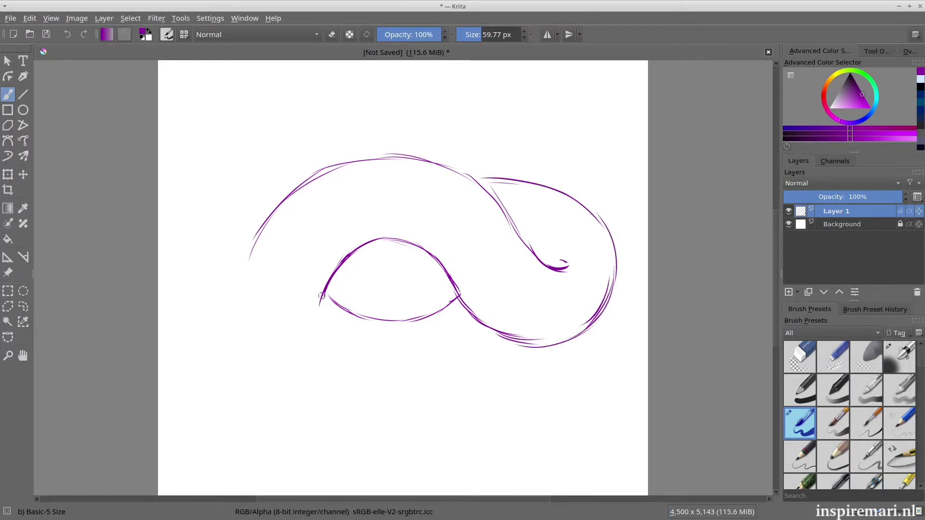
mouse_move(291, 310)
left_mouse_down()
mouse_move(270, 347)
mouse_move(277, 386)
mouse_move(342, 419)
mouse_move(406, 413)
left_mouse_up()
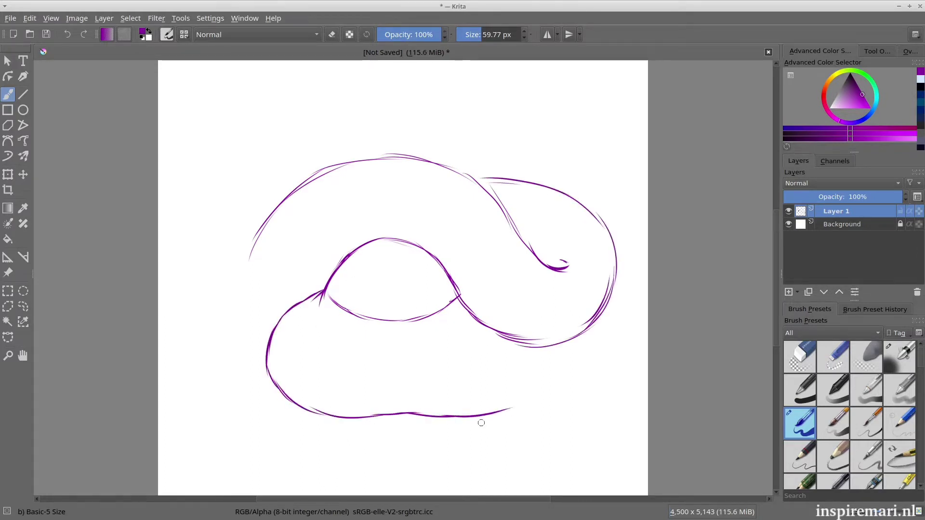
left_click_drag(572, 343, 530, 419)
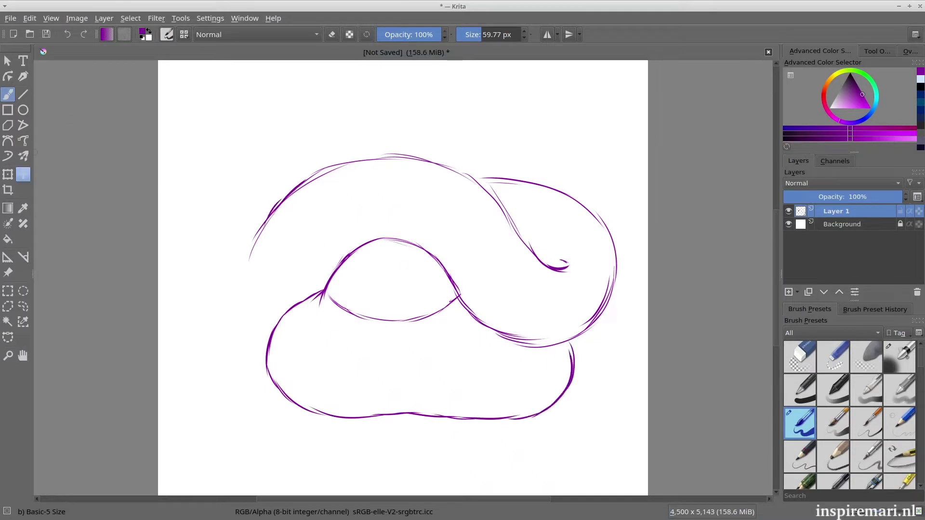
Step: Select the upper part of the coil sketch, stretch it upward with the Transform tool, and clear the selection
left_click(23, 306)
mouse_move(235, 159)
left_mouse_down()
mouse_move(492, 256)
mouse_move(219, 176)
left_mouse_up()
left_click(7, 174)
left_click_drag(416, 104, 416, 86)
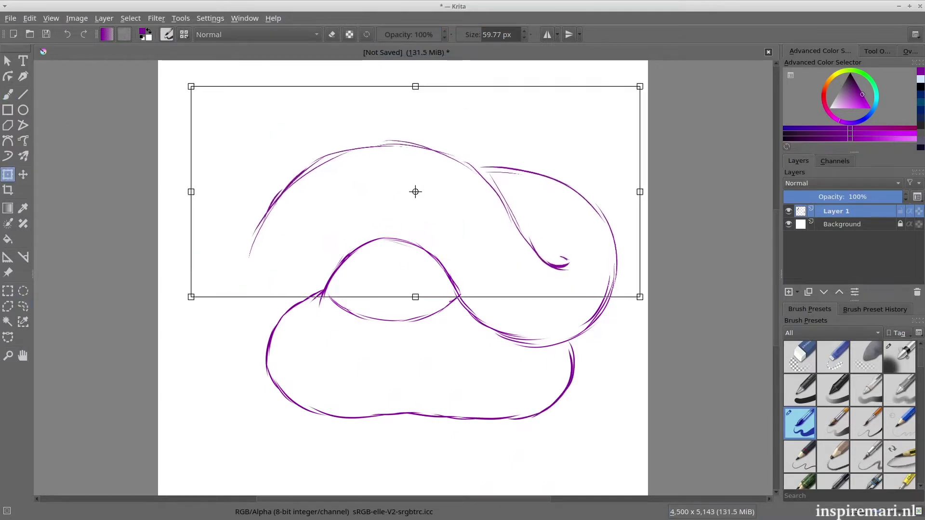
key("Return")
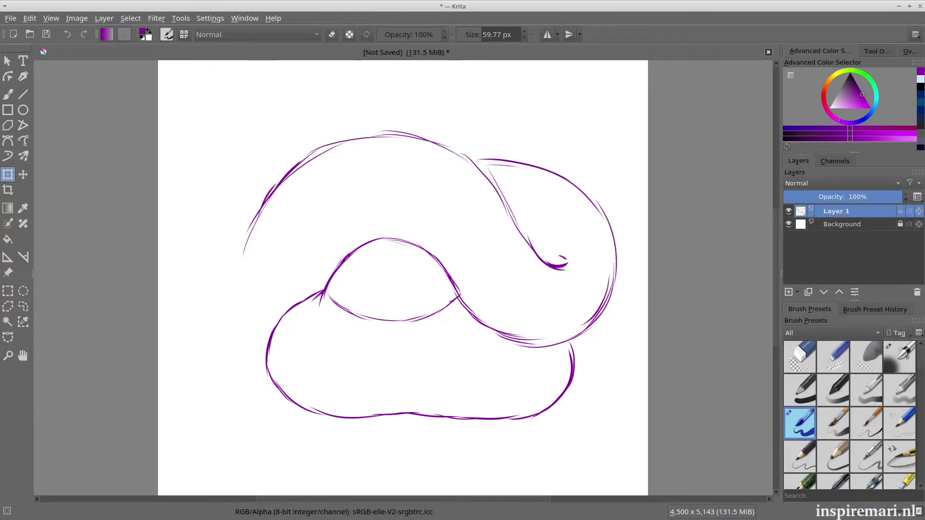
left_click(7, 93)
left_click(130, 18)
left_click(139, 45)
Step: Close the body's left side with a curve and move the whole sketch down and slightly left on the canvas
left_click_drag(251, 208, 269, 339)
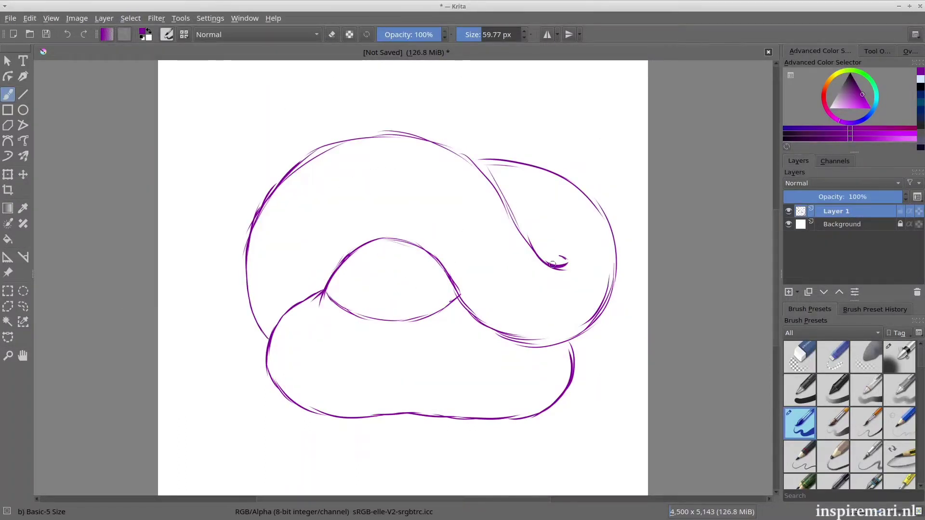
key("t")
left_click_drag(394, 177, 374, 221)
Step: Sketch a pointed tail rising above the coils and add segmented belly bands to the tail, upper coil and lowest coil
key("b")
mouse_move(240, 250)
left_mouse_down()
mouse_move(263, 187)
mouse_move(320, 126)
left_mouse_up()
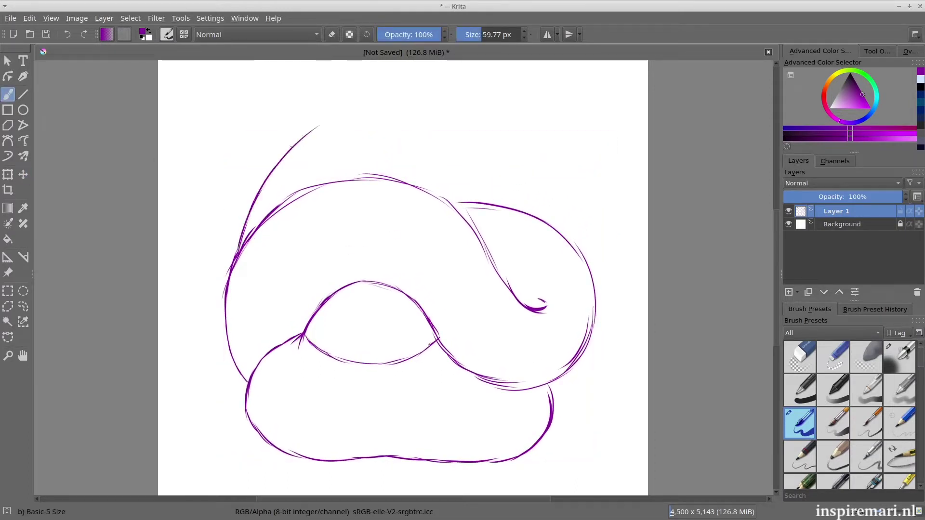
mouse_move(398, 76)
left_mouse_down()
mouse_move(414, 122)
mouse_move(400, 179)
left_mouse_up()
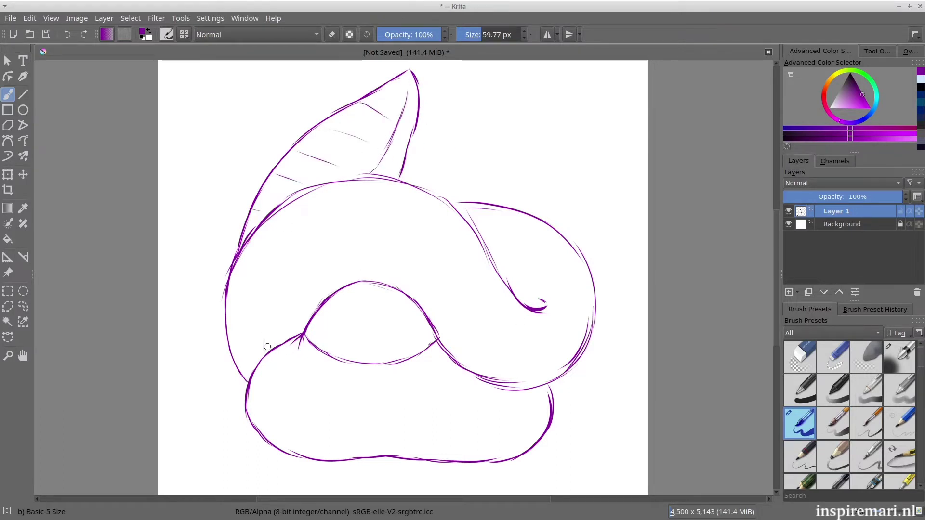
mouse_move(267, 347)
left_mouse_down()
mouse_move(450, 291)
mouse_move(474, 339)
mouse_move(554, 373)
mouse_move(271, 355)
left_mouse_up()
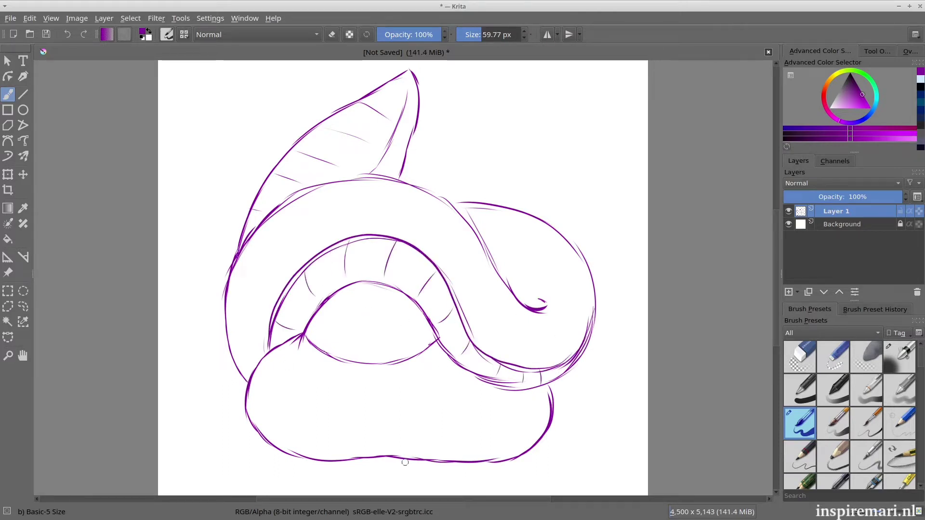
mouse_move(281, 444)
left_mouse_down()
mouse_move(356, 439)
mouse_move(475, 458)
left_mouse_up()
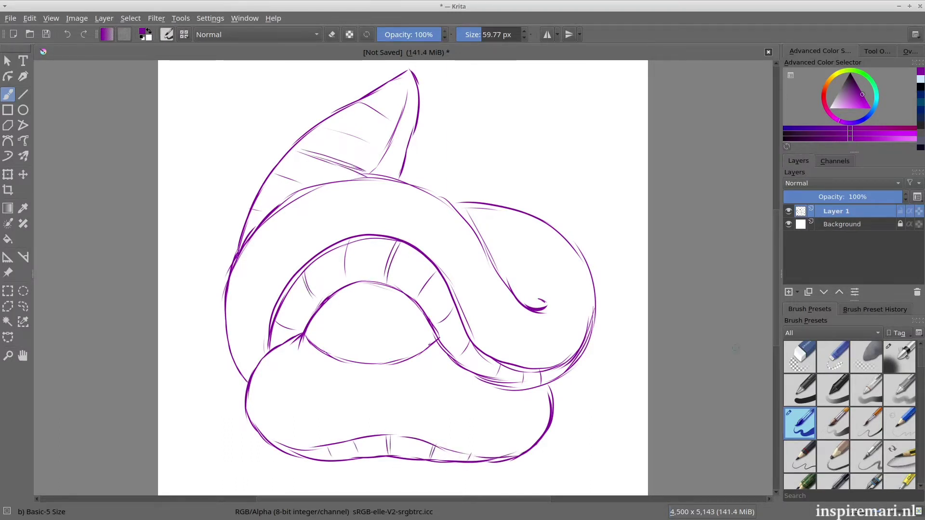
Step: Sketch the snake's face with a wavy mouth, forked tongue, small marks above the lip and two eyes
mouse_move(306, 338)
left_mouse_down()
mouse_move(348, 361)
mouse_move(413, 357)
left_mouse_up()
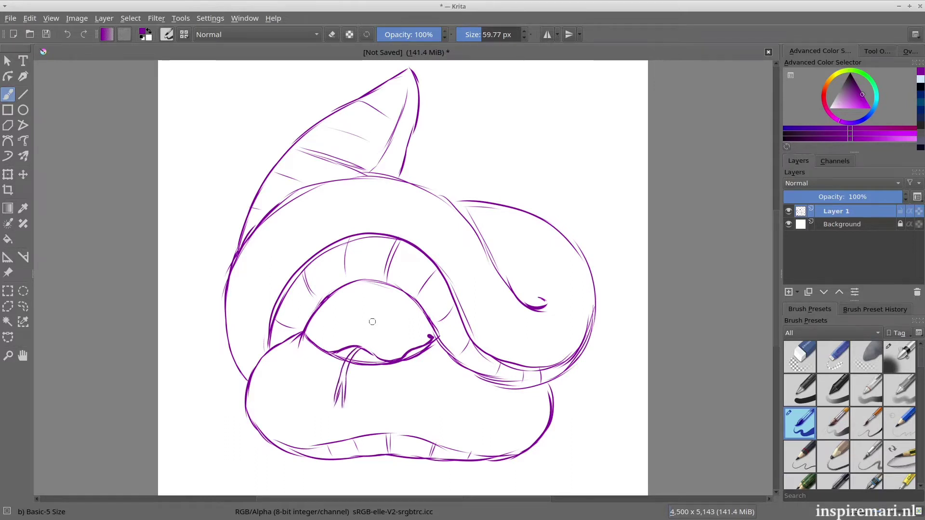
key("m")
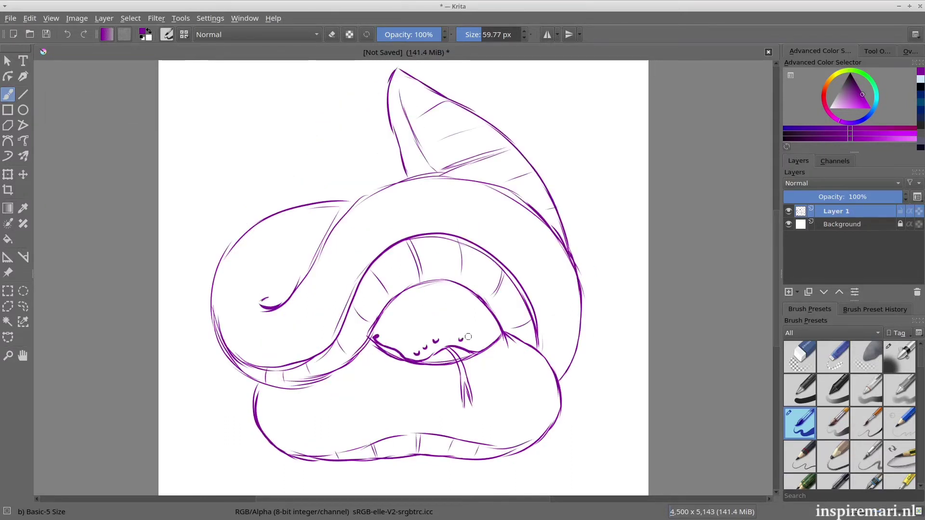
key("m")
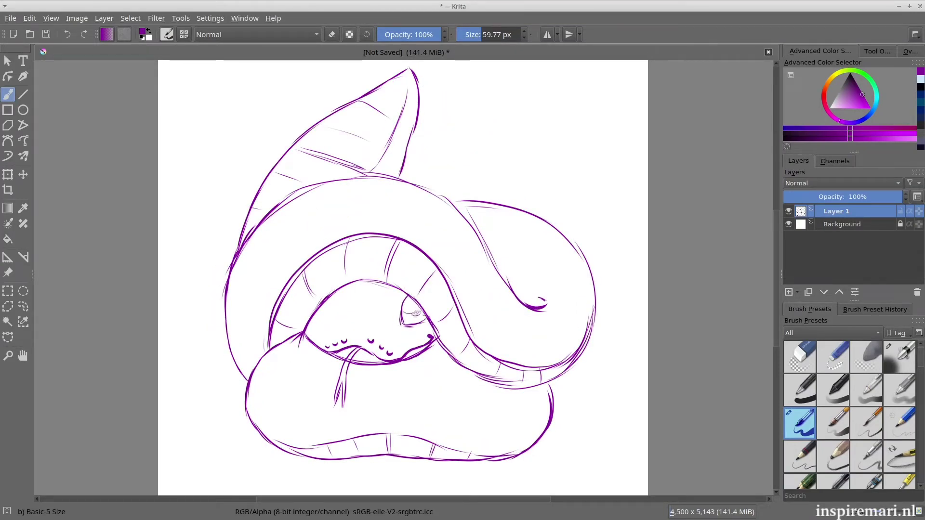
key("m")
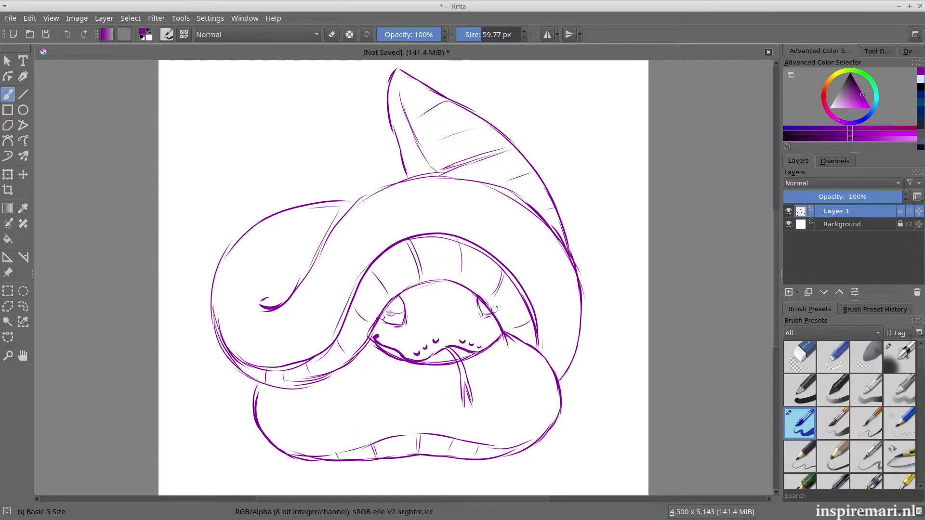
key("m")
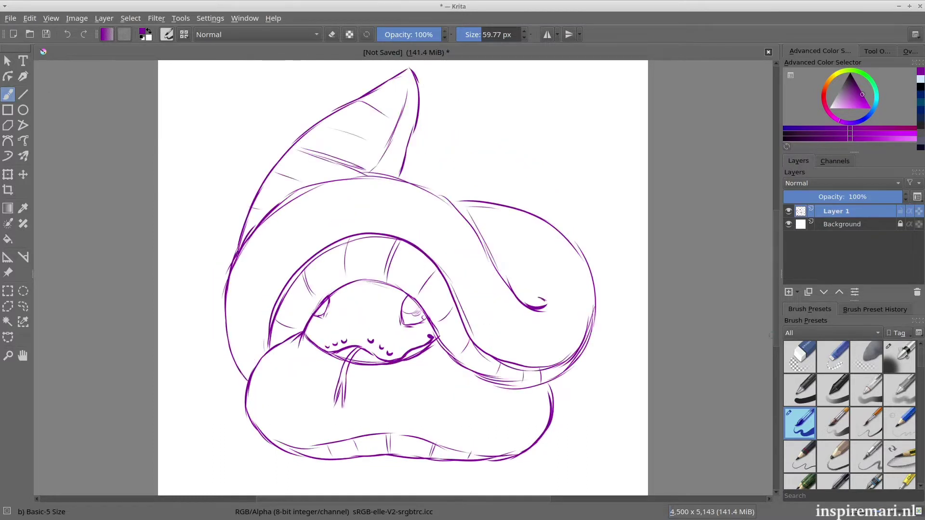
Step: Redraw the tail as a longer S-shaped curve on a new layer and erase the old tail from Layer 1
scroll(757, 314, "up", 2)
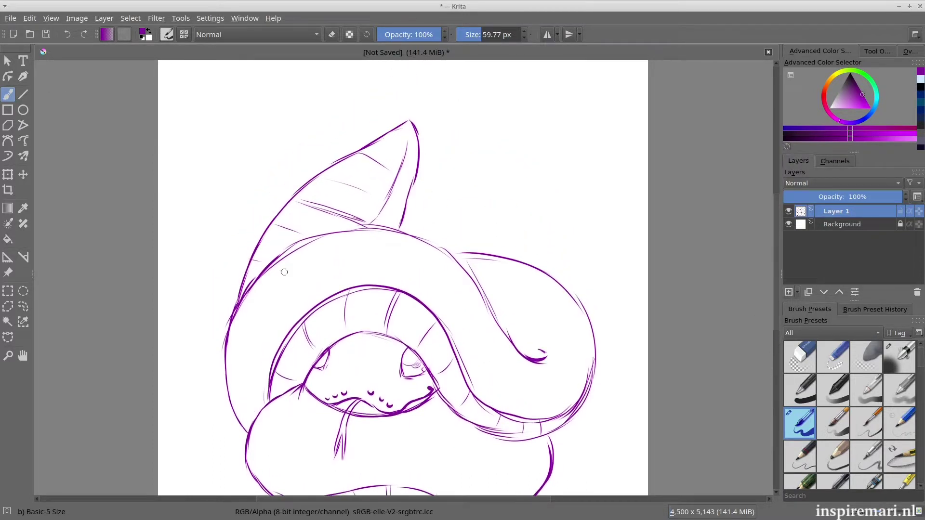
key("Insert")
mouse_move(240, 306)
left_mouse_down()
mouse_move(287, 227)
mouse_move(334, 184)
mouse_move(434, 146)
mouse_move(485, 109)
mouse_move(513, 108)
mouse_move(462, 195)
left_mouse_up()
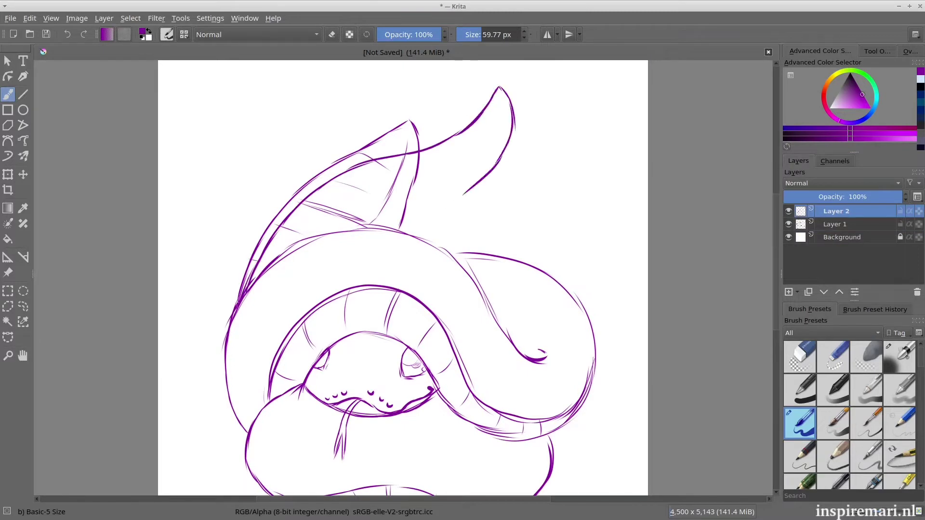
key("Page_Down")
key("e")
mouse_move(410, 126)
left_mouse_down()
mouse_move(237, 276)
mouse_move(315, 196)
mouse_move(416, 152)
mouse_move(381, 227)
left_mouse_up()
key("e")
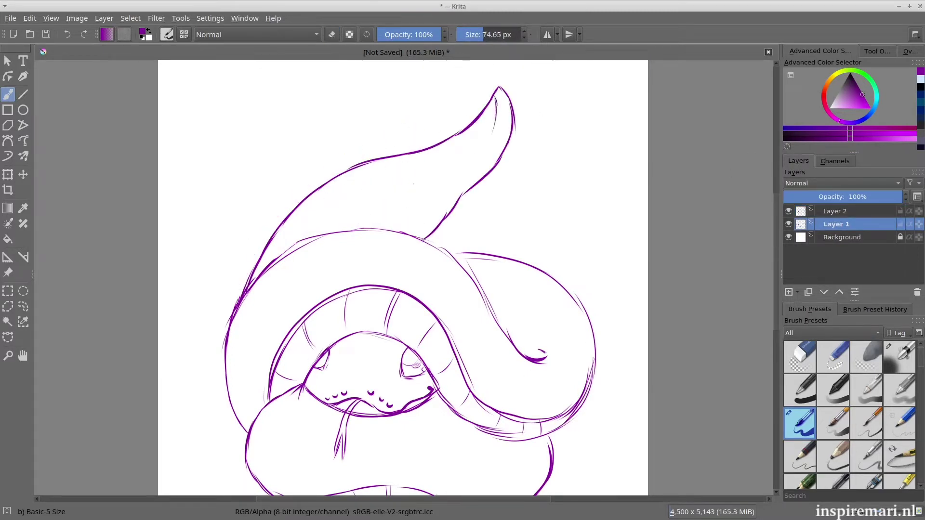
Step: Sketch the belly line and segment marks along the new tail
left_click_drag(477, 153, 492, 109)
left_click_drag(440, 173, 374, 223)
left_click_drag(441, 146, 452, 157)
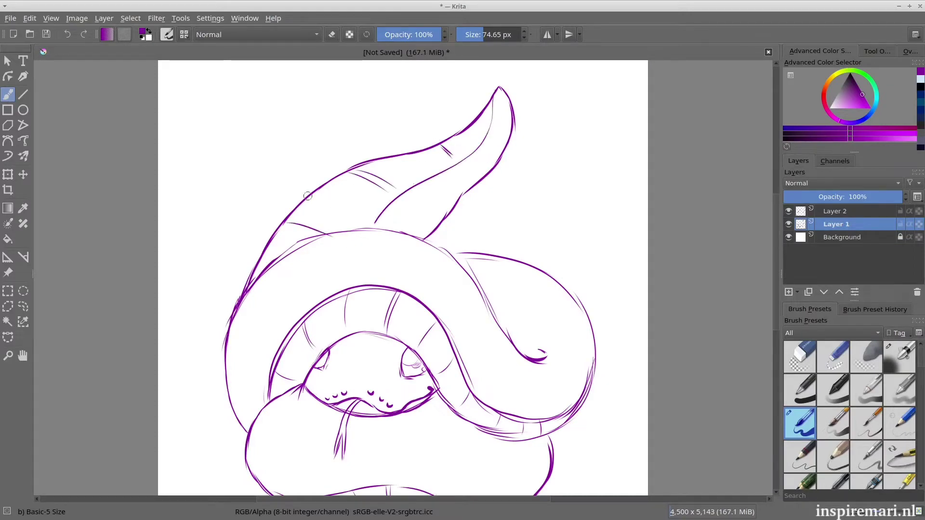
mouse_move(308, 196)
left_mouse_down()
mouse_move(309, 172)
mouse_move(330, 152)
left_mouse_up()
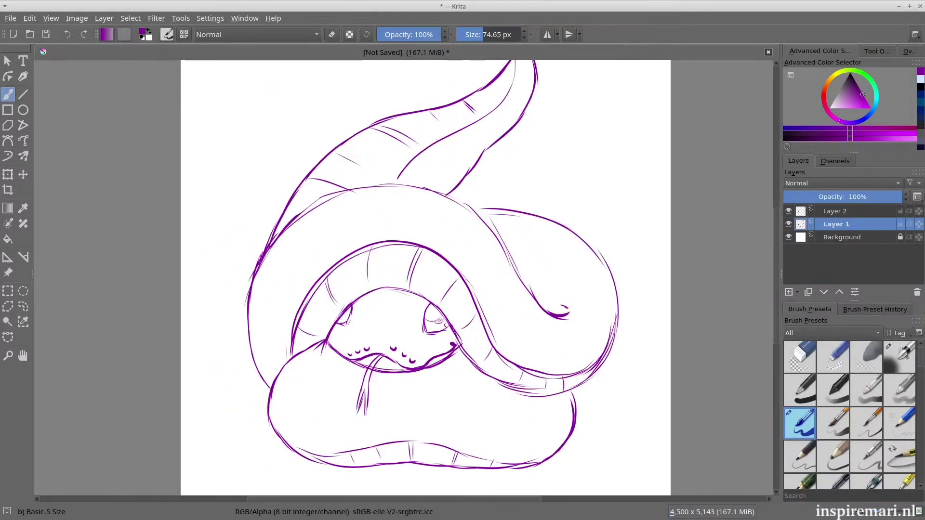
Step: Merge the new tail layer into the sketch layer and add an empty layer above it
left_click(835, 211)
key("ctrl+e")
key("Insert")
Step: Lower the sketch layer's opacity to 52% and make the empty layer above it active
left_click(836, 224)
left_click(845, 197)
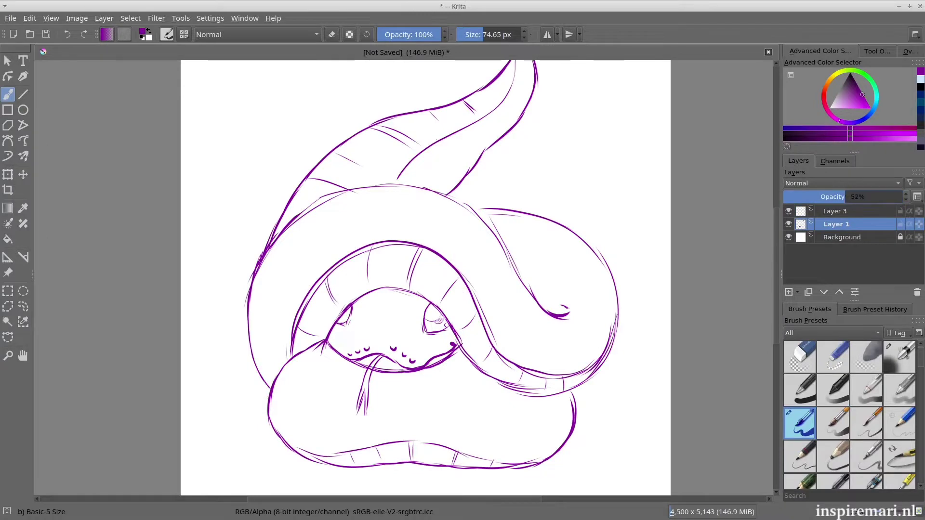
left_click(836, 211)
Step: Adjust the Weighted brush smoothing distance and ink the tail's right edge and belly line in dark blue
left_click(877, 52)
left_click_drag(776, 251, 776, 234)
left_click(883, 91)
scroll(351, 211, "up", 1)
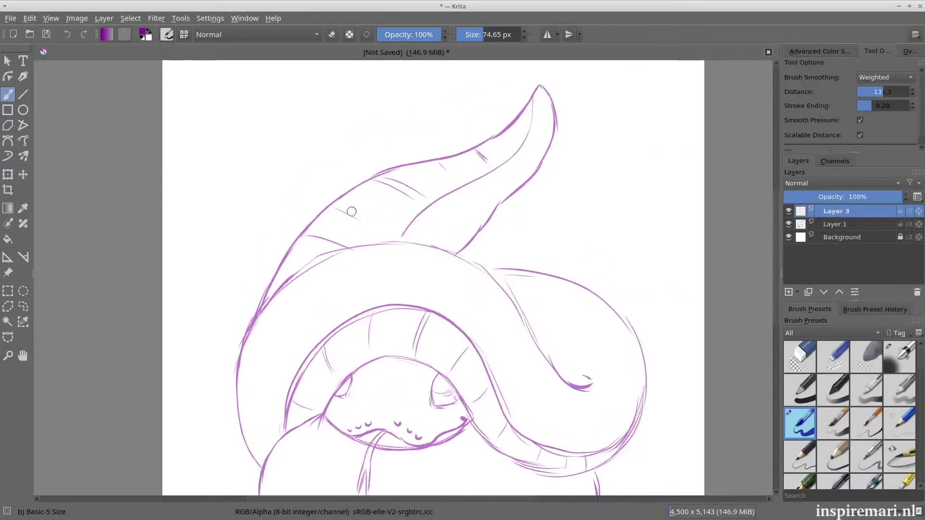
scroll(352, 211, "up", 1)
scroll(770, 286, "up", 3)
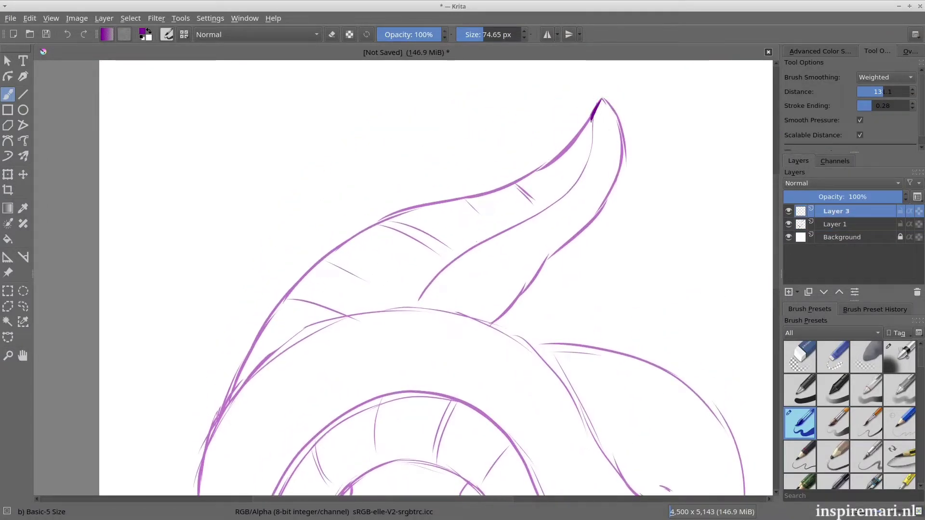
mouse_move(600, 99)
left_mouse_down()
mouse_move(594, 120)
mouse_move(396, 314)
mouse_move(615, 173)
mouse_move(470, 332)
left_mouse_up()
scroll(770, 292, "left", 3)
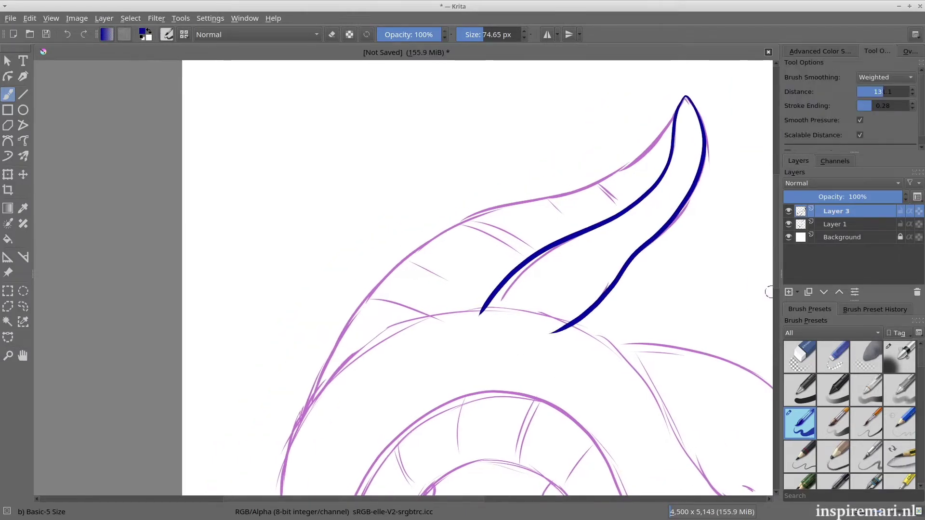
mouse_move(678, 105)
left_mouse_down()
mouse_move(614, 171)
mouse_move(351, 314)
mouse_move(542, 205)
left_mouse_up()
key("ctrl+z")
key("ctrl+z")
Step: Ink the tail's upper edge as one long curve from the tip down to the body's left side
mouse_move(677, 108)
left_mouse_down()
mouse_move(656, 138)
mouse_move(298, 400)
left_mouse_up()
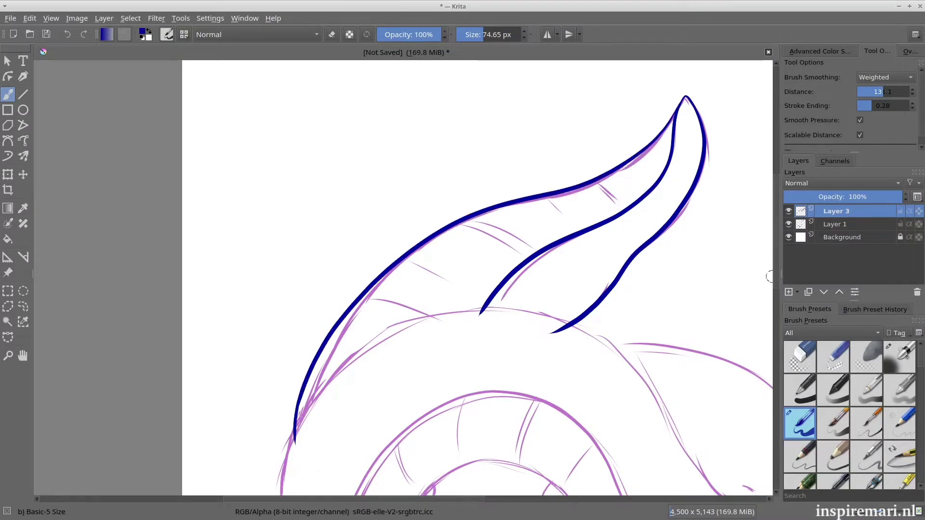
left_click_drag(770, 277, 770, 111)
Step: Rename the ink layer to LINES and the rough drawing layer to sketch
key("F2")
type("LINES")
key("Return")
double_click(835, 224)
type("sketch")
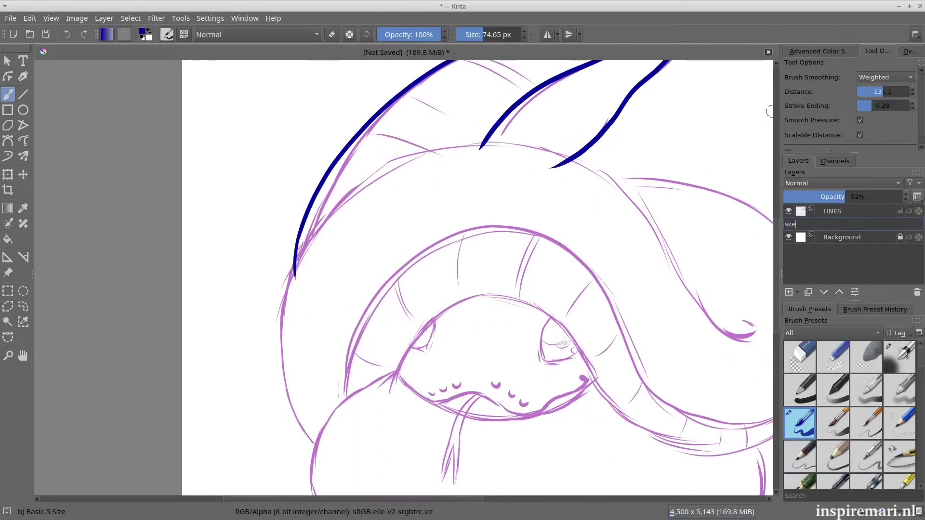
key("Return")
Step: Add a layer above LINES and ink the body's outer left edge from the base of the tail downward
left_click(834, 211)
left_click(789, 292)
left_click_drag(777, 292, 776, 306)
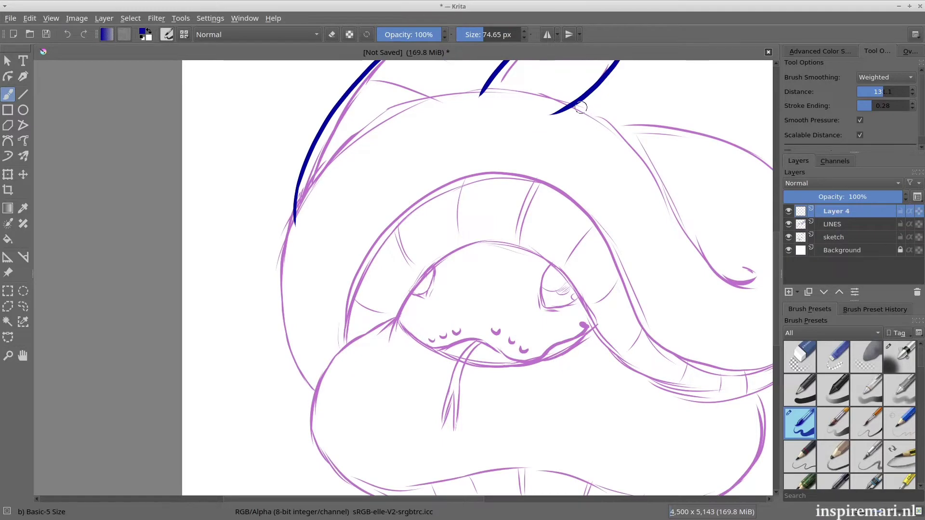
left_click_drag(559, 363, 770, 269)
mouse_move(400, 80)
left_mouse_down()
mouse_move(268, 309)
mouse_move(270, 376)
mouse_move(298, 482)
left_mouse_up()
Step: Ink the upper coil's line from the tail base to its small curled end, redoing the stroke until it is smooth
scroll(552, 230, "up", 3)
left_click_drag(403, 198, 648, 193)
key("ctrl+z")
mouse_move(405, 198)
left_mouse_down()
mouse_move(629, 229)
mouse_move(657, 190)
mouse_move(644, 196)
left_mouse_up()
key("ctrl+z")
key("ctrl+z")
key("ctrl+z")
key("ctrl+z")
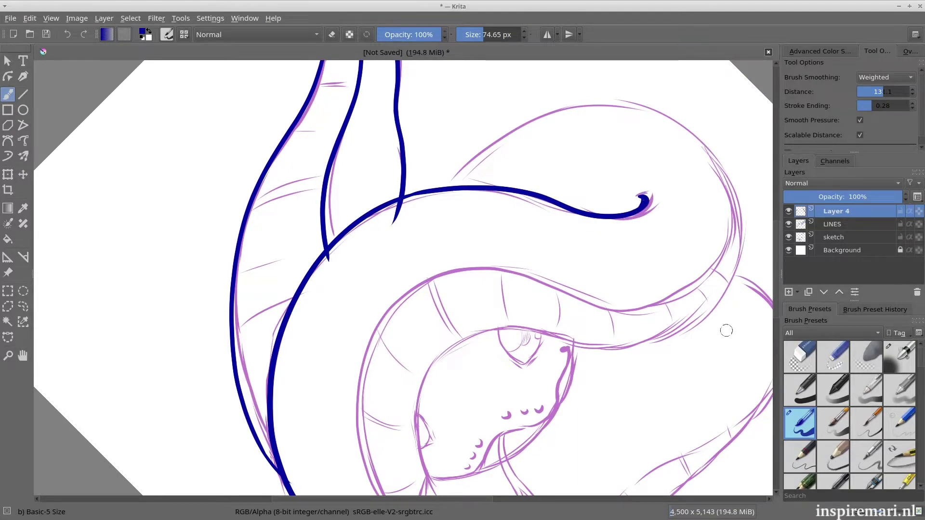
Step: Erase the tail line ends that overlap the body on the LINES layer and reactivate the layer above
scroll(727, 331, "right", 3)
key("Page_Down")
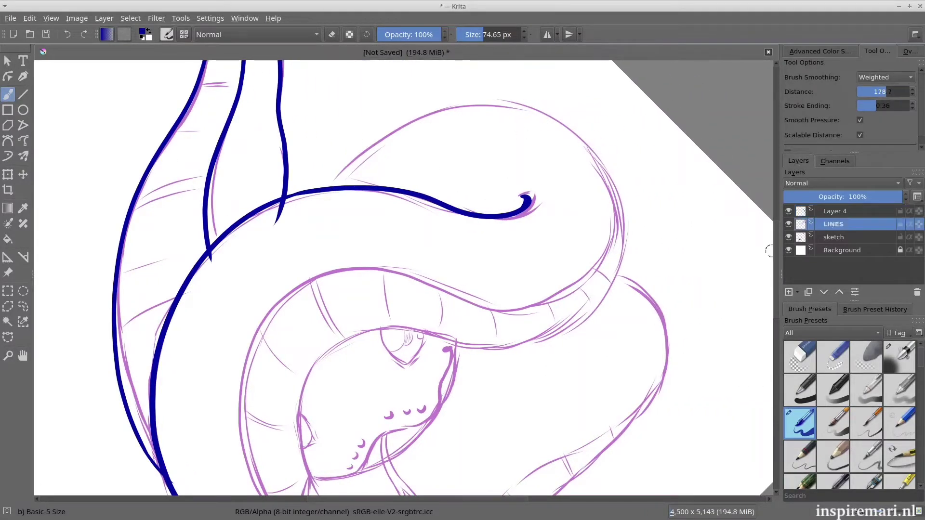
key("e")
left_click_drag(280, 216, 260, 233)
key("e")
key("Page_Up")
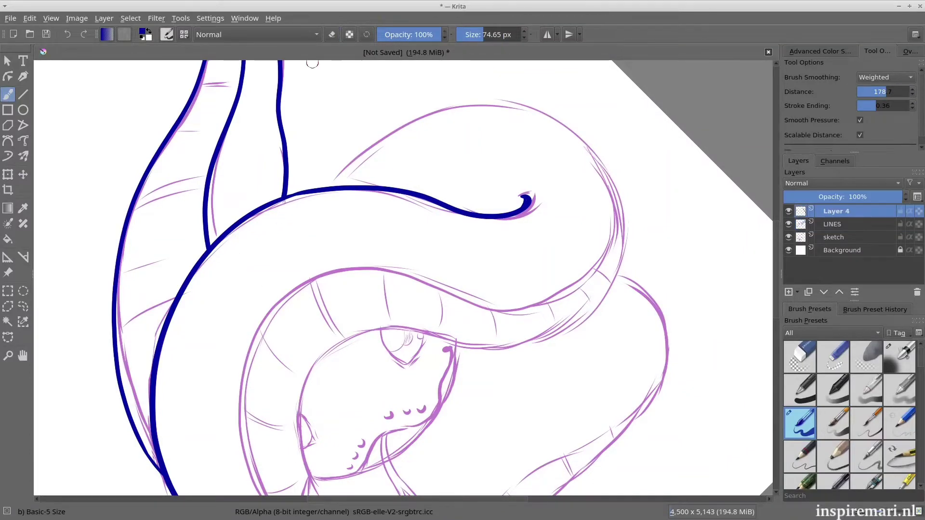
Step: Merge the body ink into LINES and ink the right coil's outer loop around to the top of the head on a new layer
mouse_move(316, 196)
left_mouse_down()
mouse_move(624, 222)
mouse_move(400, 341)
mouse_move(299, 415)
left_mouse_up()
key("t")
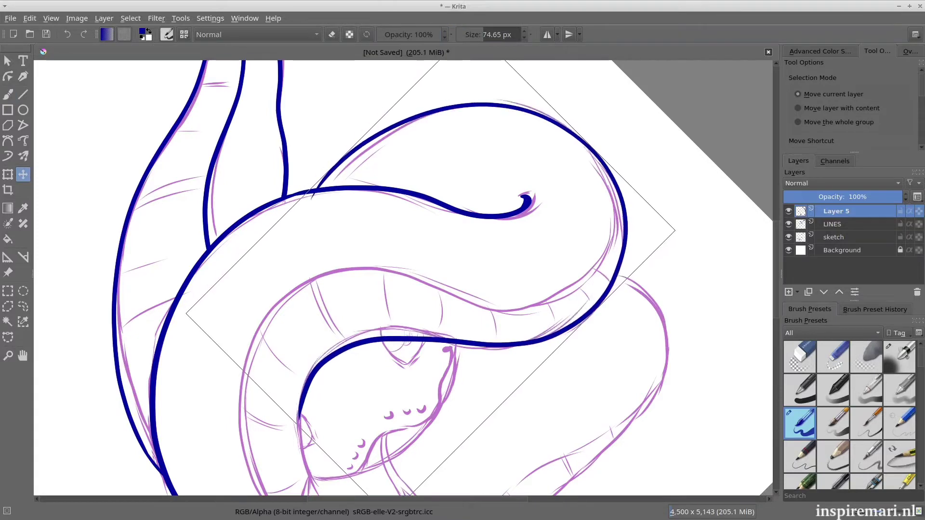
key("alt+s")
key("Escape")
key("b")
Step: Erase the stray start of the right coil's line where it crosses the upper body line
scroll(719, 325, "down", 2)
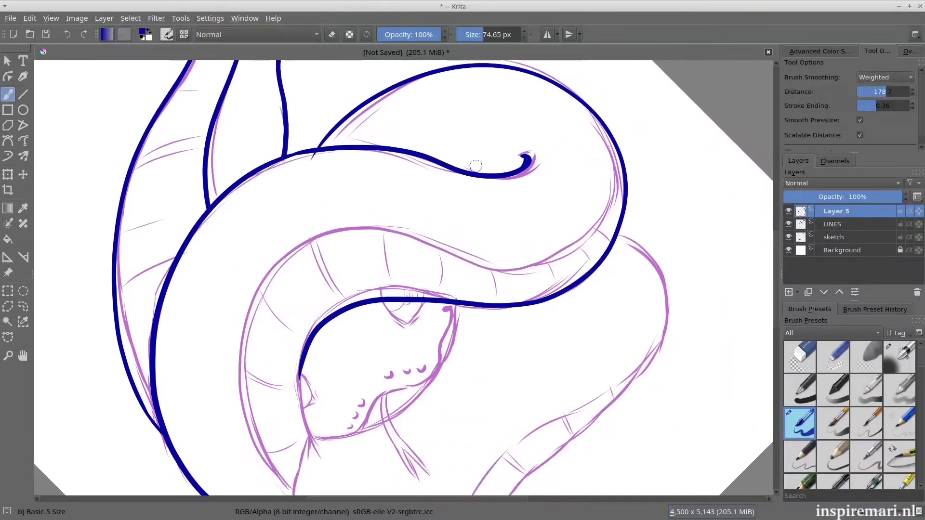
key("e")
left_click_drag(312, 160, 315, 155)
key("e")
Step: Merge the coil ink into LINES and ink the left side of the head on a new layer
left_click_drag(777, 277, 776, 309)
key("6")
key("6")
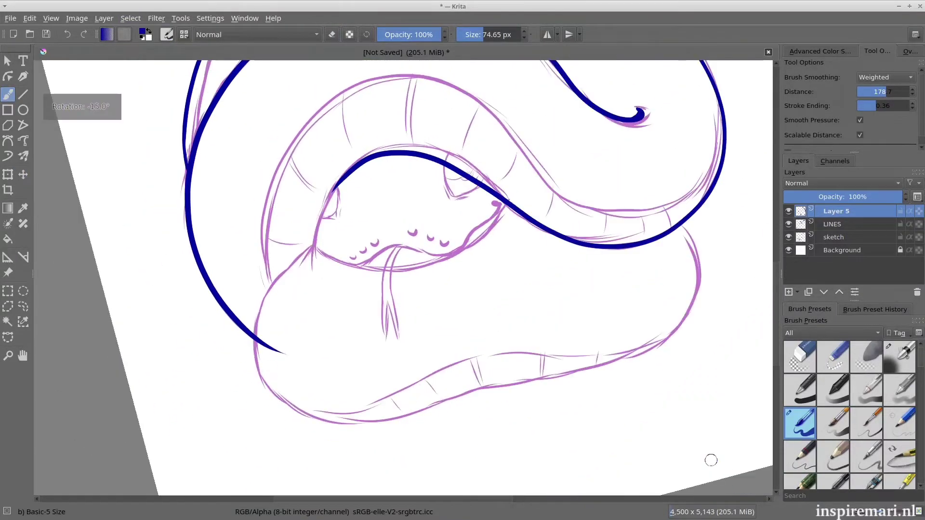
left_click_drag(334, 189, 315, 270)
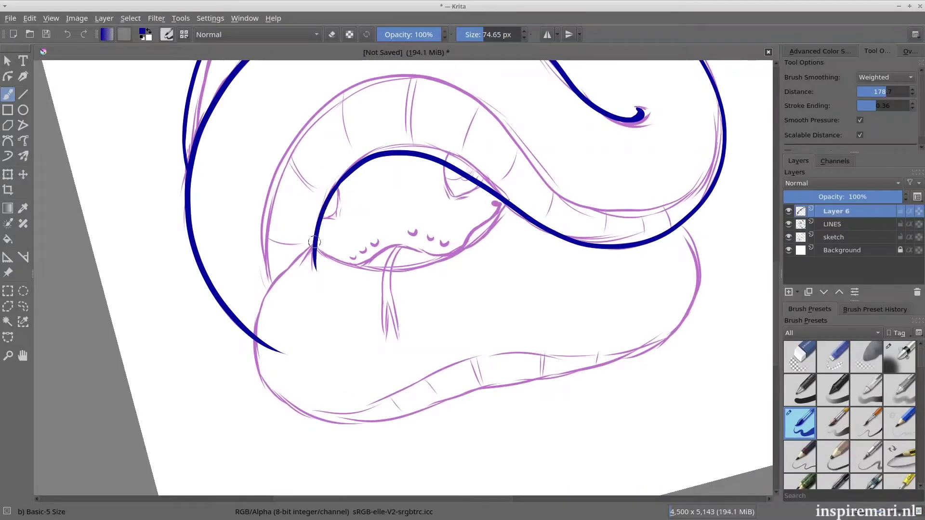
Step: Erase the overhanging lower end of the head's left line and merge its layer into LINES
key("5")
scroll(399, 320, "up", 2)
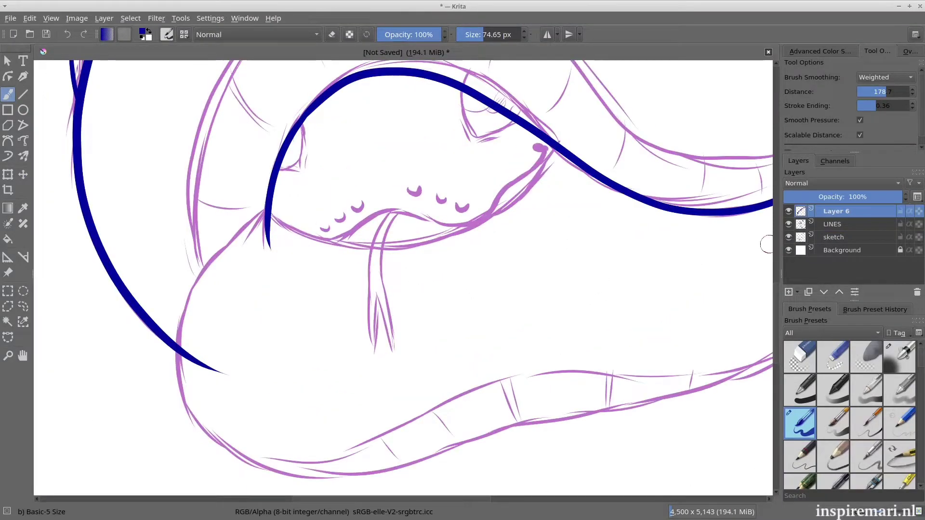
key("e")
key("ctrl+e")
Step: Ink the head's lower edge from its left corner to the right body line on a new layer and nudge it into place
key("Insert")
key("e")
mouse_move(269, 213)
left_mouse_down()
mouse_move(324, 232)
mouse_move(517, 194)
left_mouse_up()
key("ctrl+z")
key("ctrl+z")
left_click_drag(267, 213, 561, 144)
key("t")
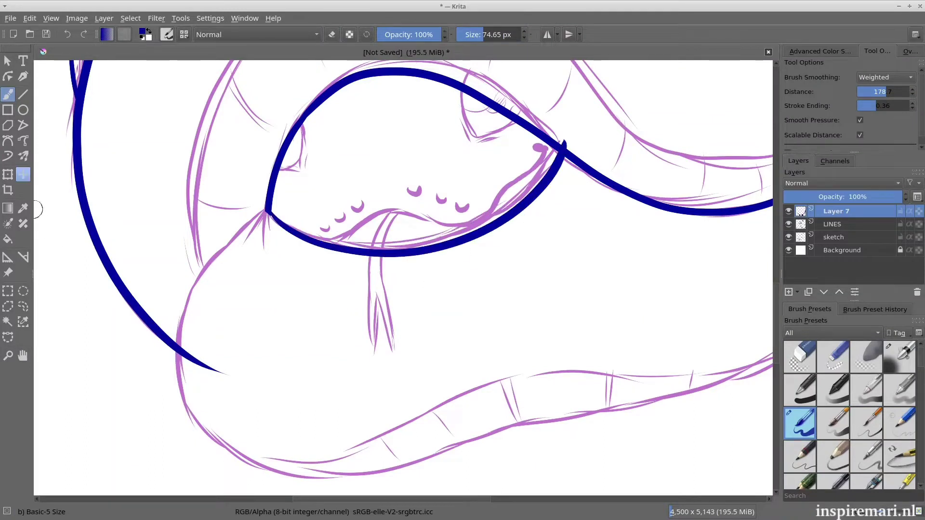
key("b")
Step: Ink the bottom coil's outline from the head's left corner around its left side to the underside
scroll(767, 258, "down", 2)
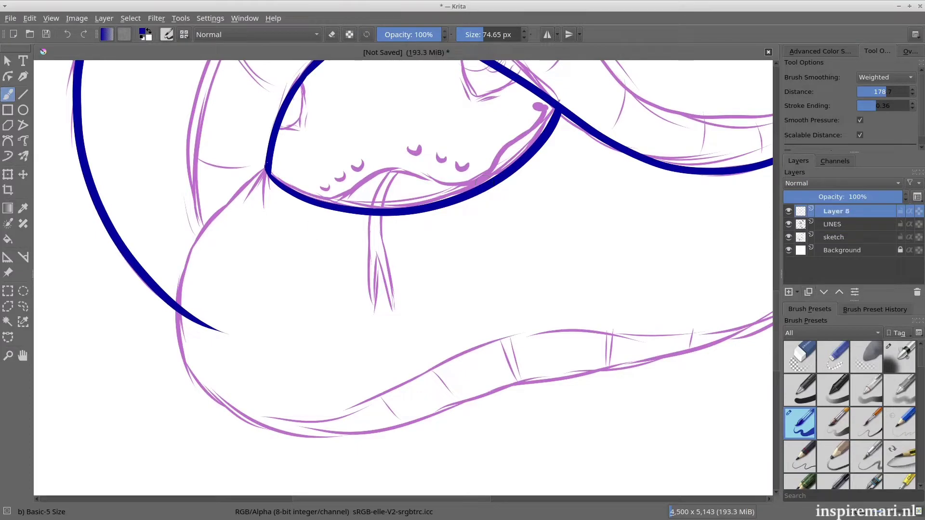
key("ctrl+z")
mouse_move(268, 166)
left_mouse_down()
mouse_move(195, 252)
mouse_move(228, 200)
left_mouse_up()
key("ctrl+z")
key("6")
key("6")
key("6")
left_click_drag(385, 101, 258, 127)
key("ctrl+z")
mouse_move(385, 101)
left_mouse_down()
mouse_move(358, 98)
mouse_move(359, 411)
left_mouse_up()
Step: Continue the bottom coil's outline along its underside and up the right side to meet the coil above
key("ctrl+bracketleft")
key("ctrl+bracketleft")
key("ctrl+bracketleft")
left_click_drag(314, 500, 354, 499)
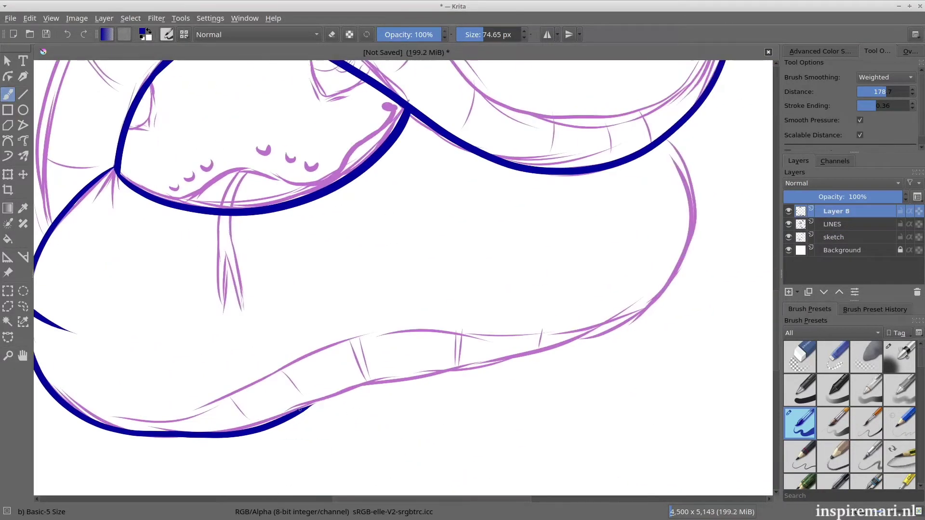
mouse_move(308, 405)
left_mouse_down()
mouse_move(568, 340)
mouse_move(680, 127)
left_mouse_up()
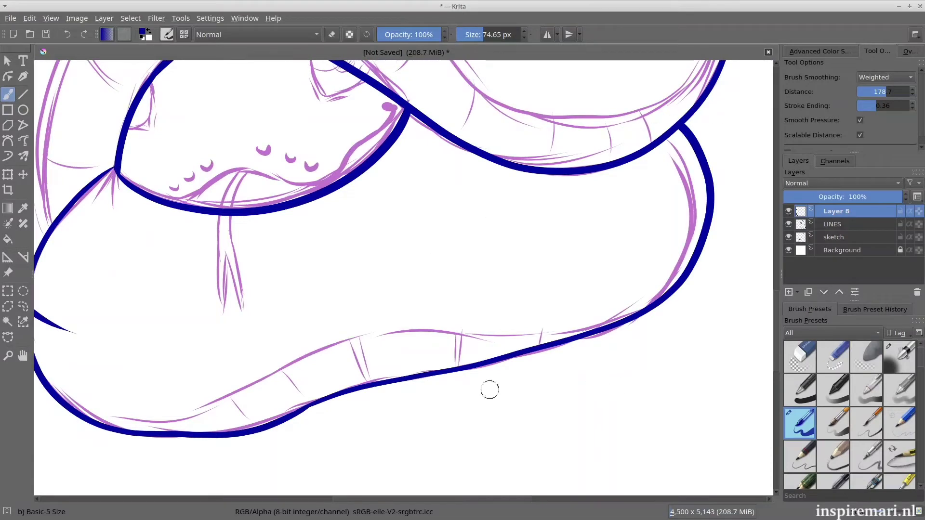
Step: On the LINES layer, erase the end of the left body line where it overlaps the bottom coil
scroll(490, 389, "left", 4)
key("Page_Down")
key("e")
left_click_drag(150, 322, 177, 334)
key("e")
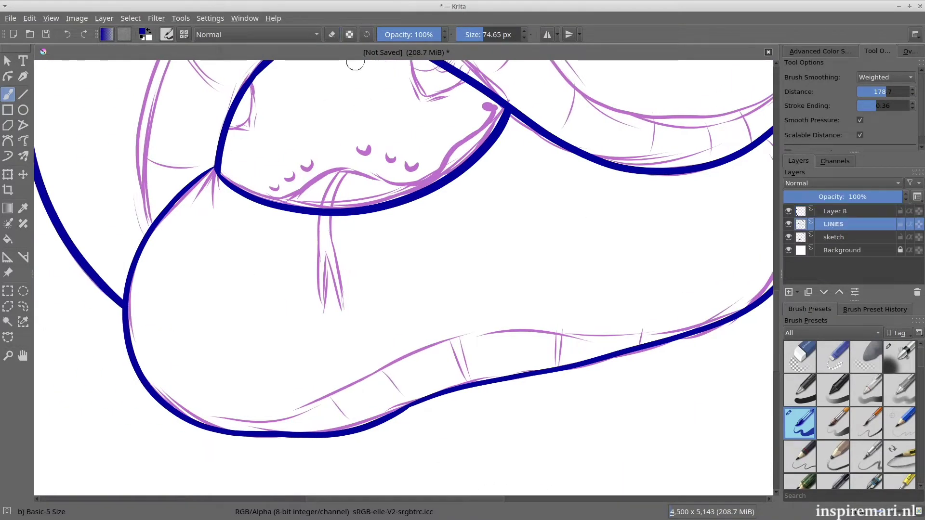
left_click_drag(37, 81, 37, 207)
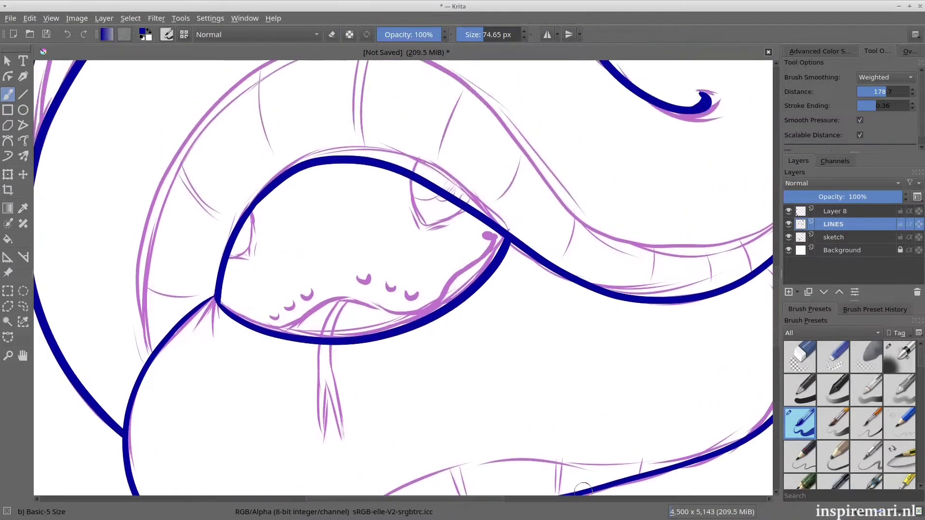
left_click_drag(706, 391, 531, 355)
scroll(543, 375, "down", 2)
left_click_drag(485, 293, 499, 296)
Step: Merge the bottom coil into LINES, ink the middle coil's belly line at 38.74 px on a new layer, and move it into place
key("Page_Up")
key("ctrl+e")
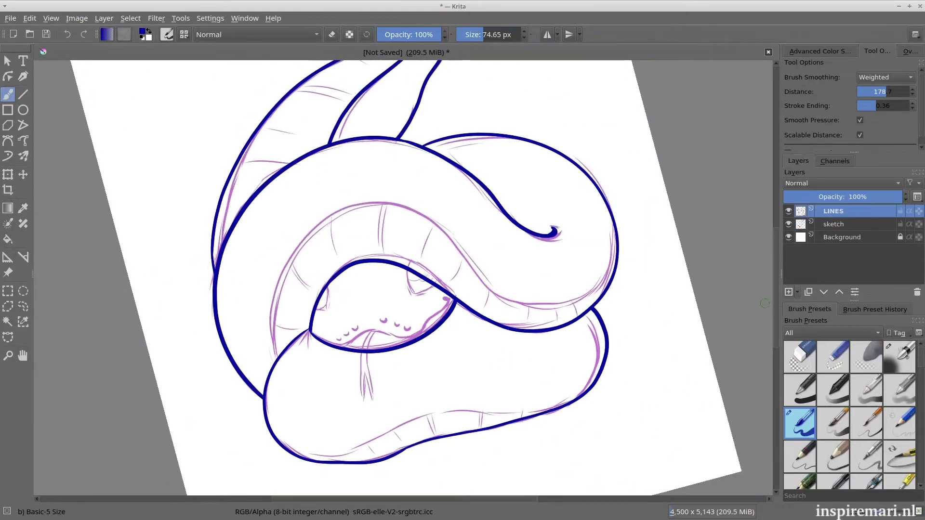
key("Insert")
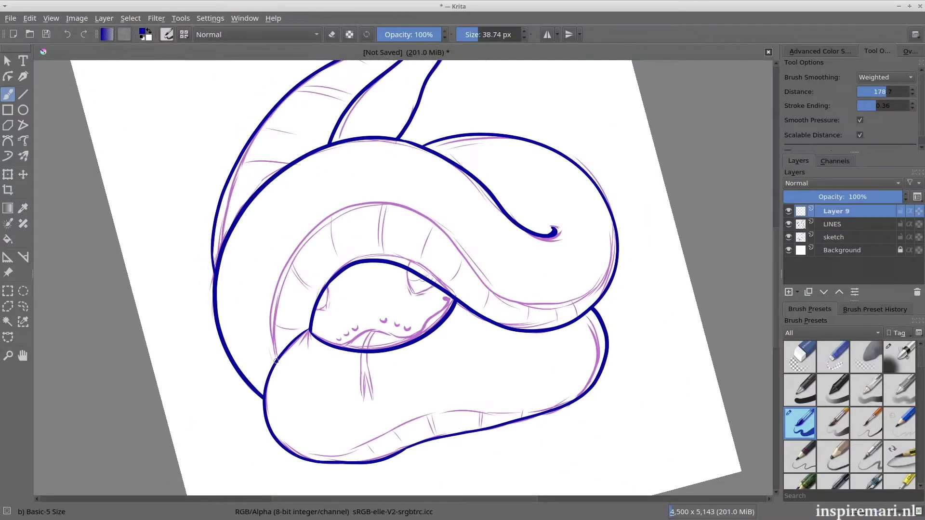
mouse_move(276, 360)
left_mouse_down()
mouse_move(297, 249)
mouse_move(622, 220)
left_mouse_up()
key("t")
left_click_drag(448, 231, 445, 241)
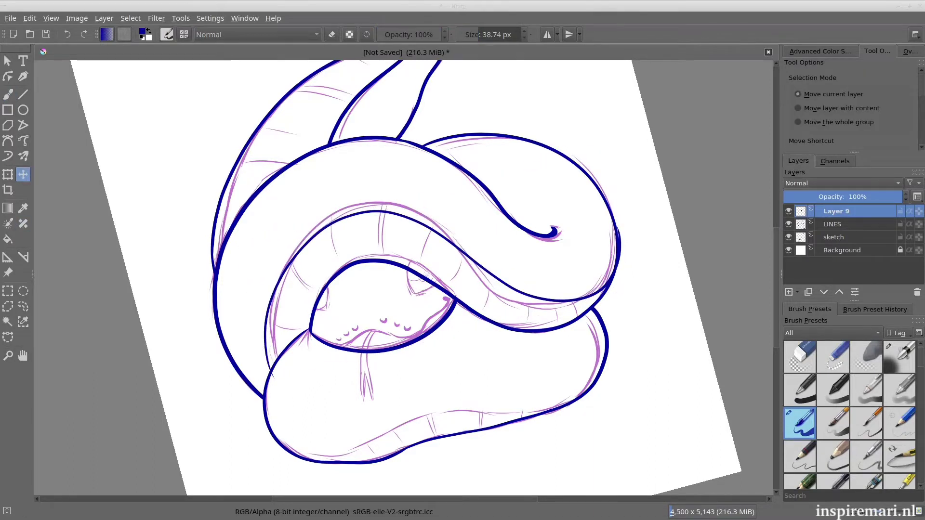
scroll(360, 448, "down", 1)
key("b")
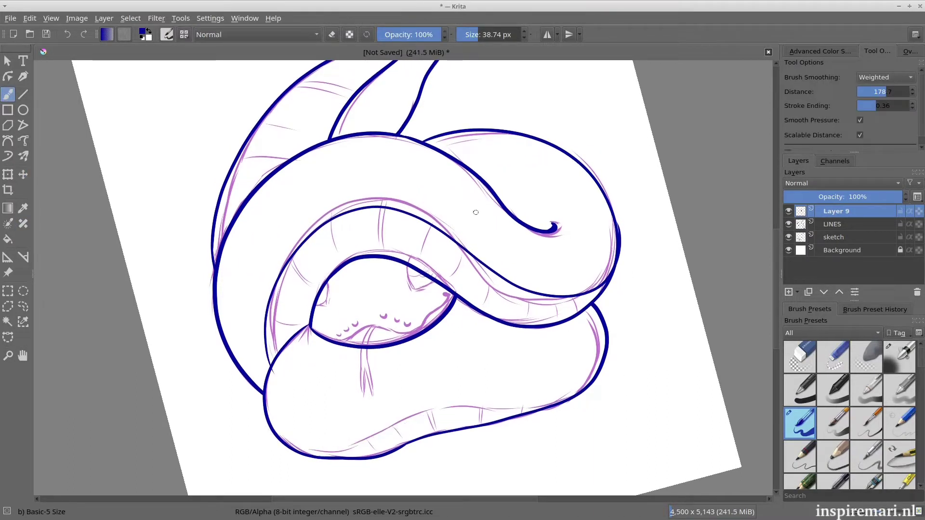
Step: Ink the bottom coil's belly line with a 59.77 px brush, lasso it and move it into position
key("bracketright")
key("bracketright")
key("bracketright")
mouse_move(275, 436)
left_mouse_down()
mouse_move(626, 370)
mouse_move(527, 409)
mouse_move(628, 368)
left_mouse_up()
key("ctrl+z")
key("t")
left_click_drag(448, 289, 448, 290)
key("l")
mouse_move(288, 418)
left_mouse_down()
mouse_move(578, 418)
mouse_move(284, 418)
left_mouse_up()
key("t")
left_click_drag(453, 407, 459, 409)
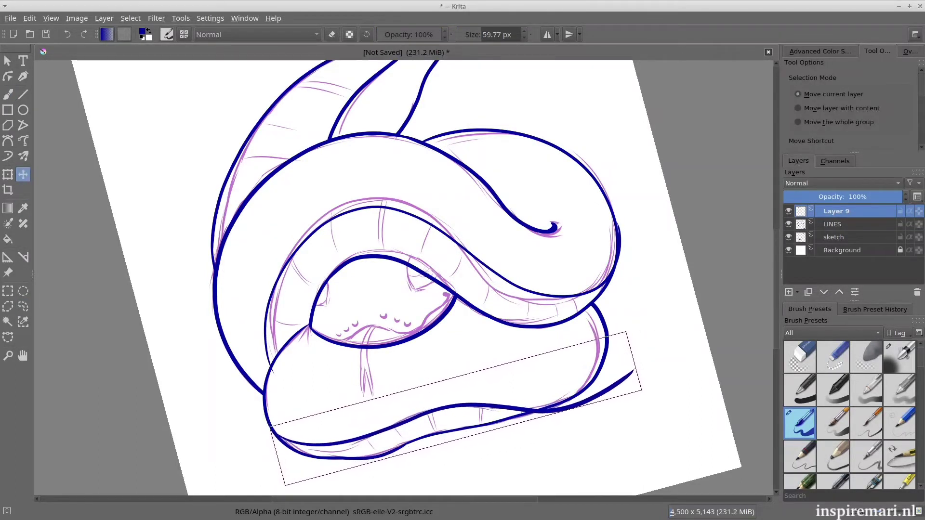
Step: Merge the belly lines into LINES, clear the selection, and erase the line end sticking out past the bottom coil
key("ctrl+e")
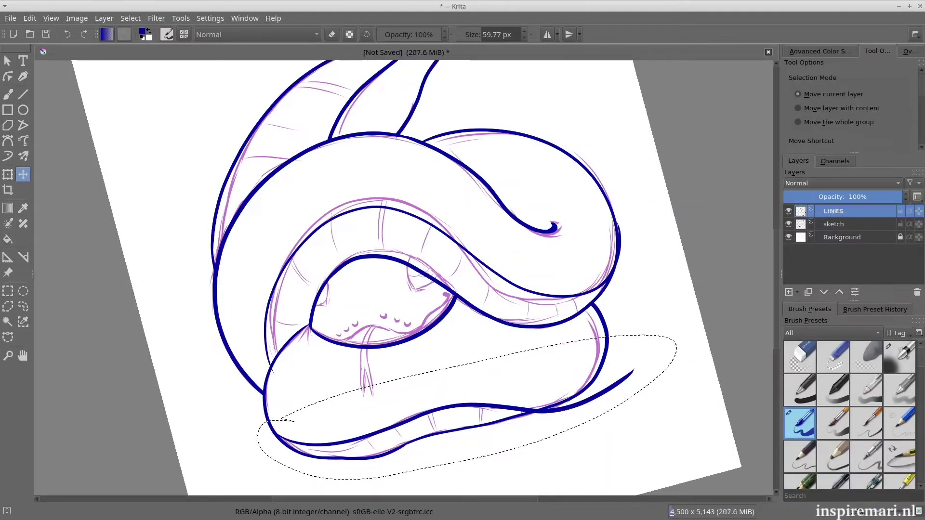
key("b")
key("ctrl+shift+a")
mouse_move(607, 399)
left_mouse_down()
mouse_move(645, 359)
mouse_move(580, 404)
mouse_move(544, 413)
left_mouse_up()
key("e")
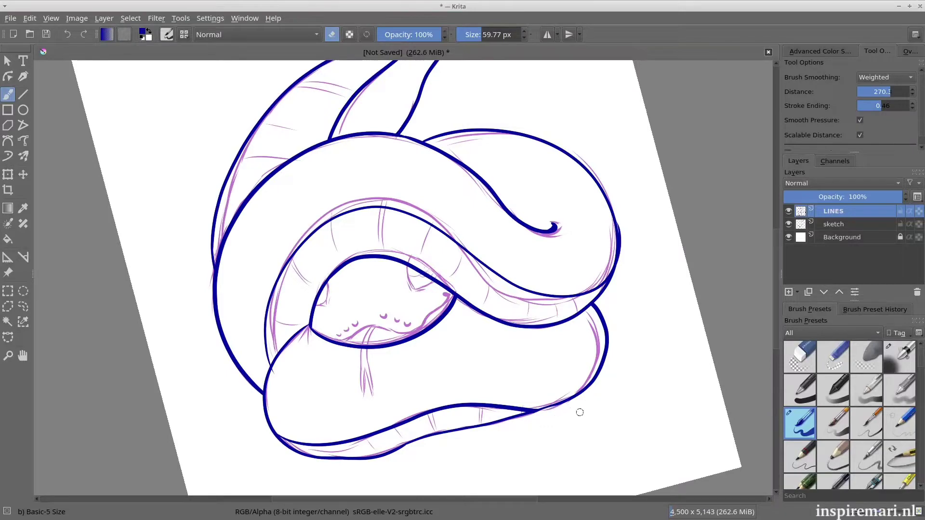
Step: Erase the bulge on the right coil's outer edge and round off the curled tip of the body line
scroll(640, 260, "up", 3)
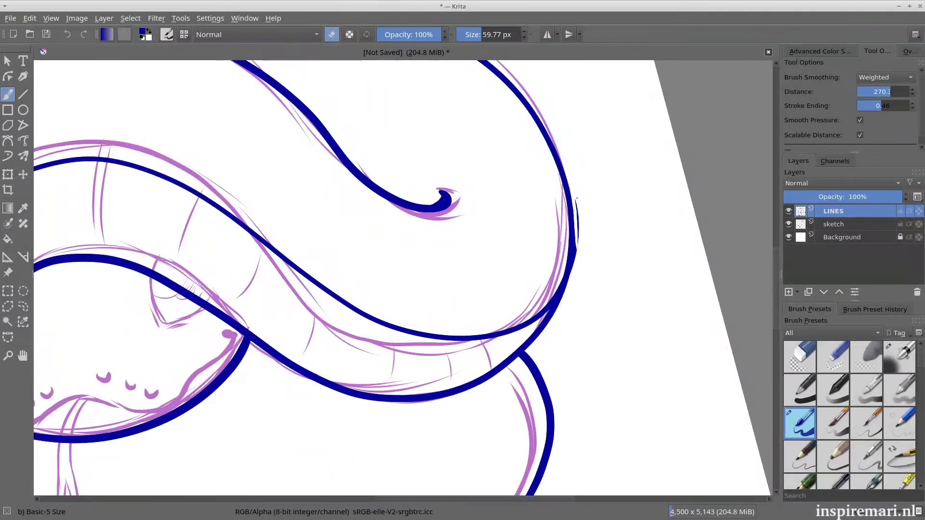
left_click_drag(577, 198, 579, 247)
key("e")
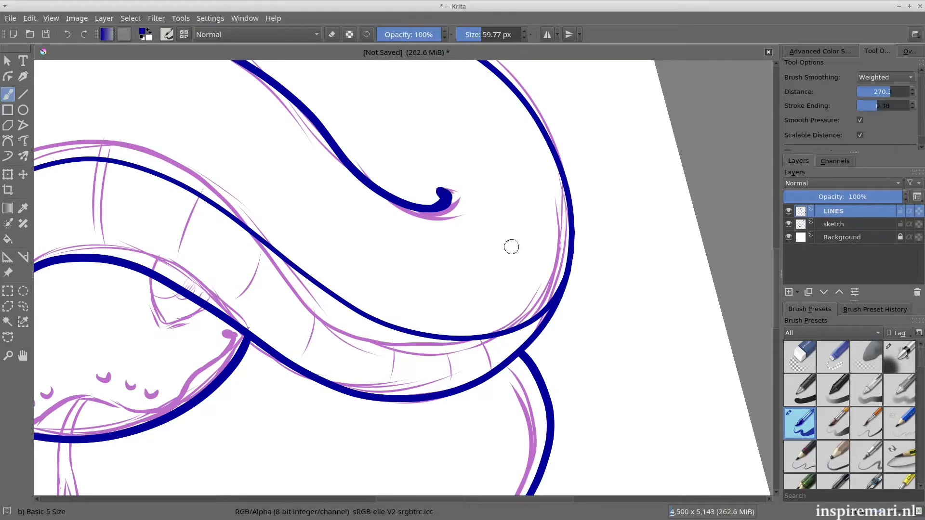
left_click_drag(441, 190, 436, 205)
Step: Add a new layer above LINES and name it face
scroll(657, 334, "down", 5)
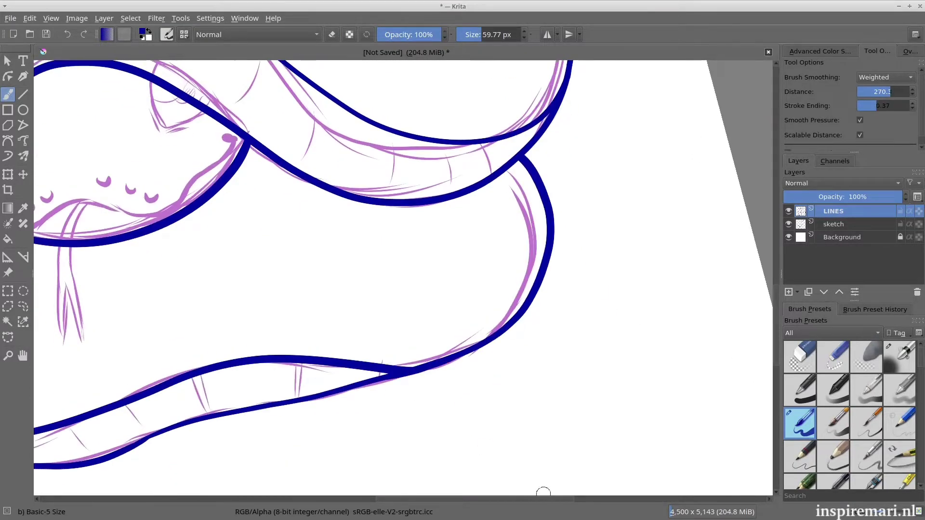
scroll(541, 492, "left", 7)
key("e")
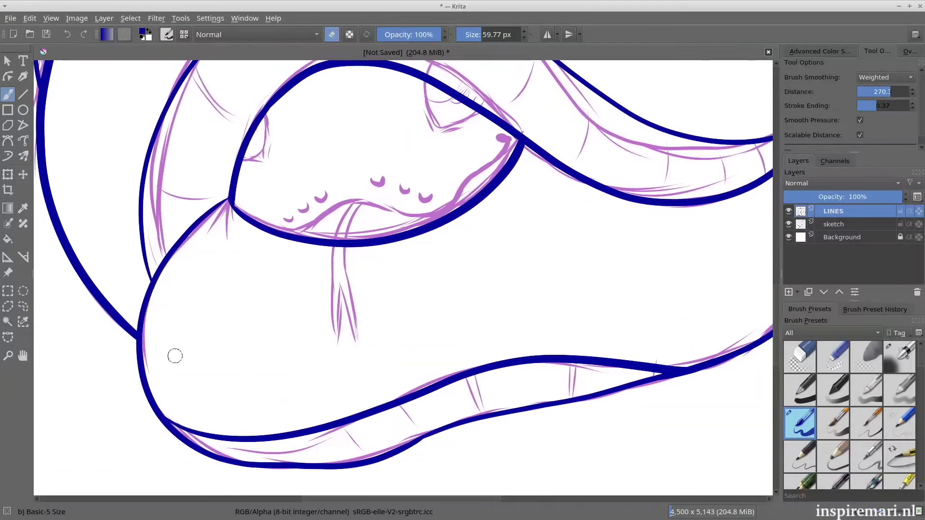
left_click_drag(776, 362, 776, 342)
scroll(301, 314, "up", 1)
left_click(789, 292)
key("F2")
type("face")
key("Return")
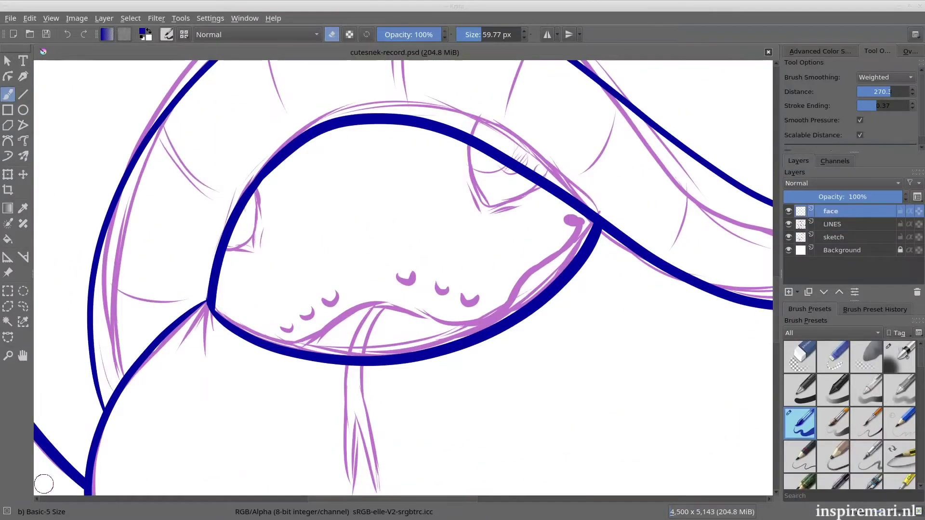
Step: Ink the wavy mouth line across the head on the face layer, ending in a curl at the right cheek
left_click_drag(776, 310, 777, 308)
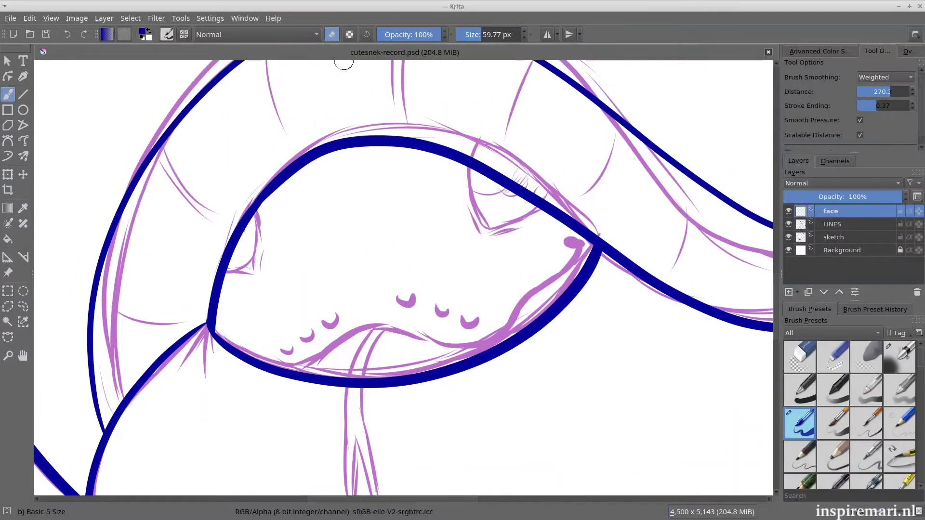
left_click(332, 35)
scroll(489, 350, "up", 1)
mouse_move(194, 378)
left_mouse_down()
mouse_move(418, 339)
mouse_move(367, 322)
mouse_move(624, 211)
mouse_move(622, 188)
left_mouse_up()
key("ctrl+z")
key("ctrl+z")
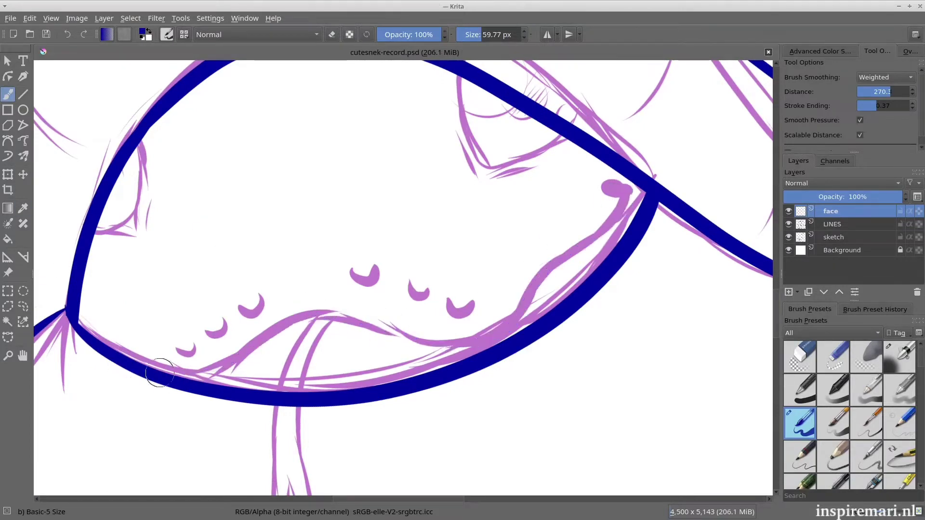
mouse_move(179, 375)
left_mouse_down()
mouse_move(527, 310)
mouse_move(612, 197)
left_mouse_up()
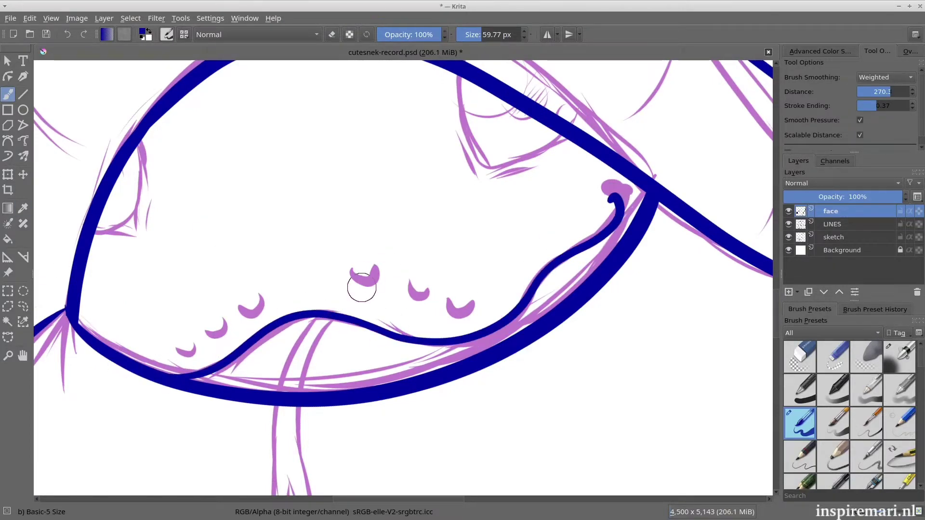
Step: Ink the small crescent spots above the mouth, three on each side of the snout
mouse_move(365, 288)
left_mouse_down()
mouse_move(382, 285)
mouse_move(425, 308)
left_mouse_up()
left_click_drag(439, 321, 458, 318)
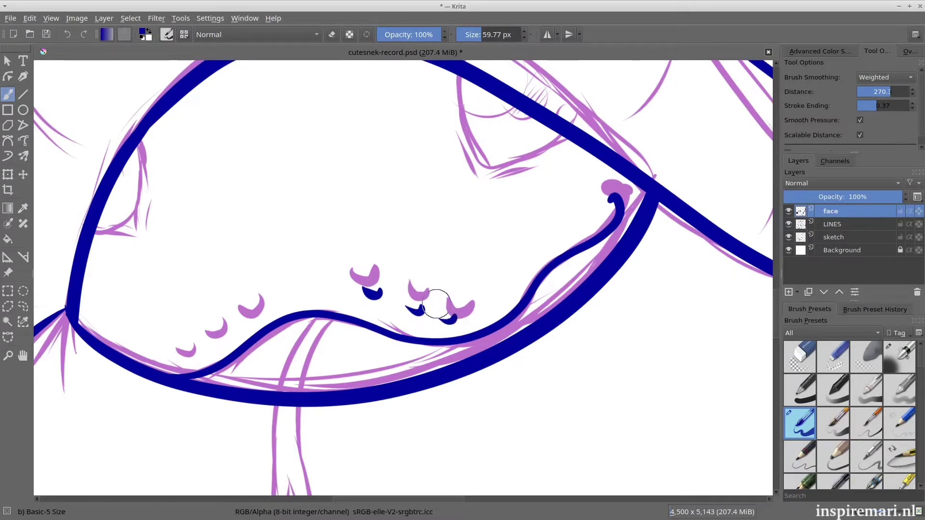
key("m")
left_click_drag(549, 300, 564, 312)
left_click_drag(580, 332, 626, 356)
key("m")
Step: Reduce the brush to 21.54 px and ink the right eye's outline with short accent strokes beside and below it
scroll(465, 207, "up", 3)
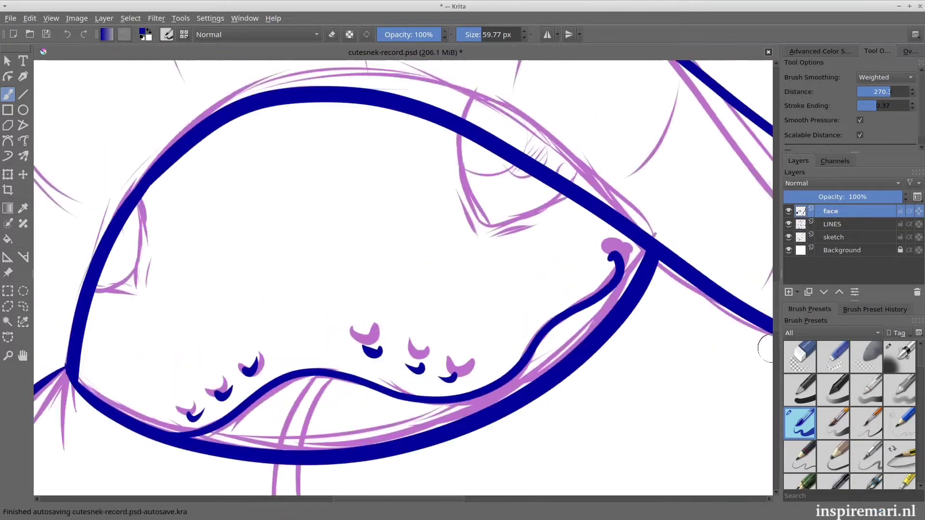
key("ctrl+z")
key("bracketleft")
key("bracketleft")
key("bracketleft")
mouse_move(463, 166)
left_mouse_down()
mouse_move(482, 244)
mouse_move(511, 248)
mouse_move(559, 221)
left_mouse_up()
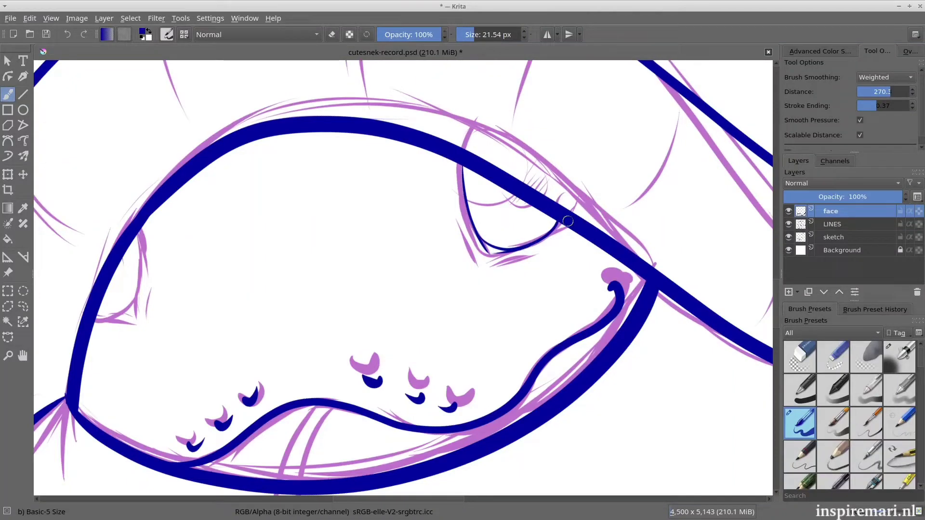
left_click_drag(457, 192, 488, 263)
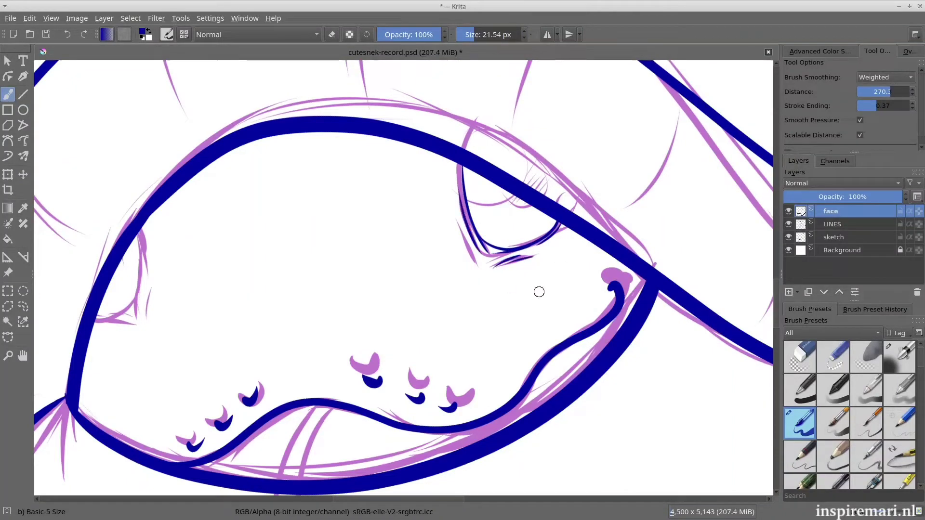
Step: Ink the left eye's outline and accent strokes in the mirrored view, then restore the normal view
key("m")
key("6")
key("4")
key("4")
left_click_drag(583, 184, 607, 272)
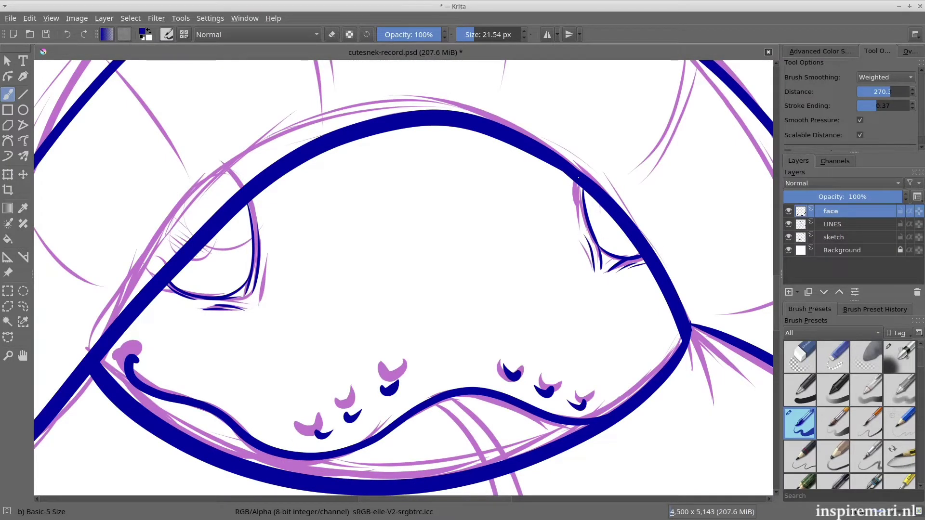
key("m")
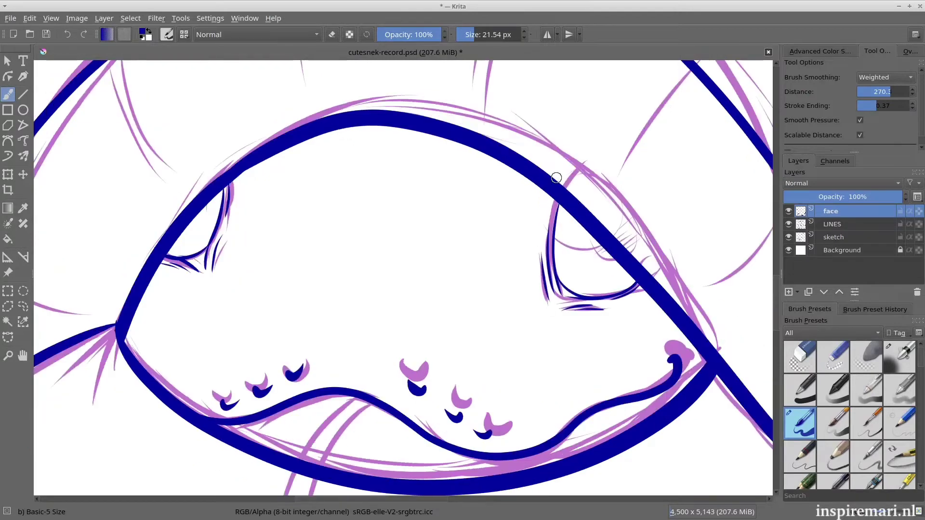
Step: Ink the forked tongue on the face layer and thicken the head's left corner on the LINES layer
scroll(403, 277, "down", 5)
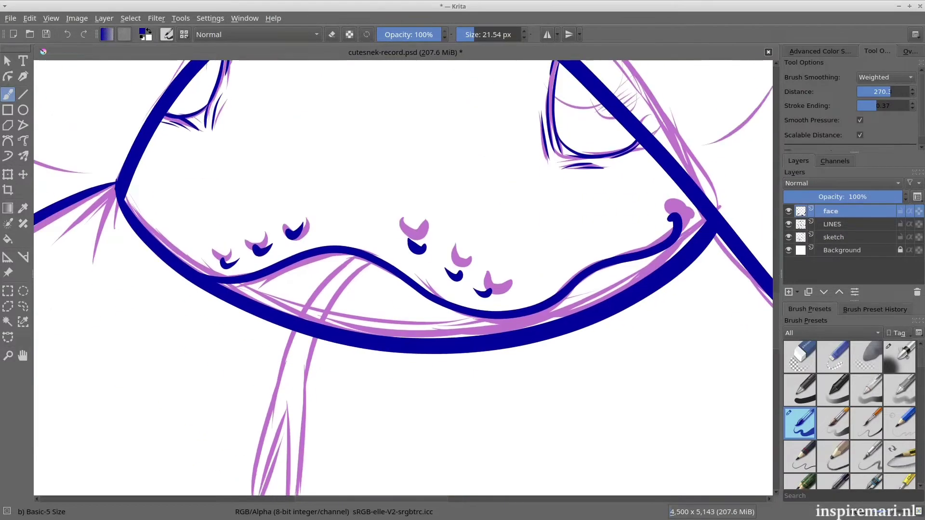
mouse_move(371, 197)
left_mouse_down()
mouse_move(343, 205)
mouse_move(261, 411)
mouse_move(282, 369)
mouse_move(298, 369)
mouse_move(288, 455)
left_mouse_up()
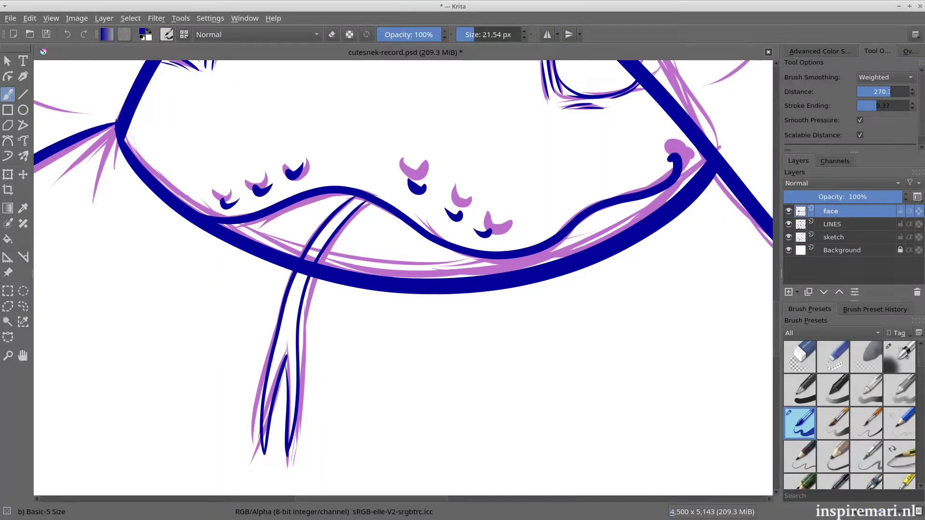
key("Page_Down")
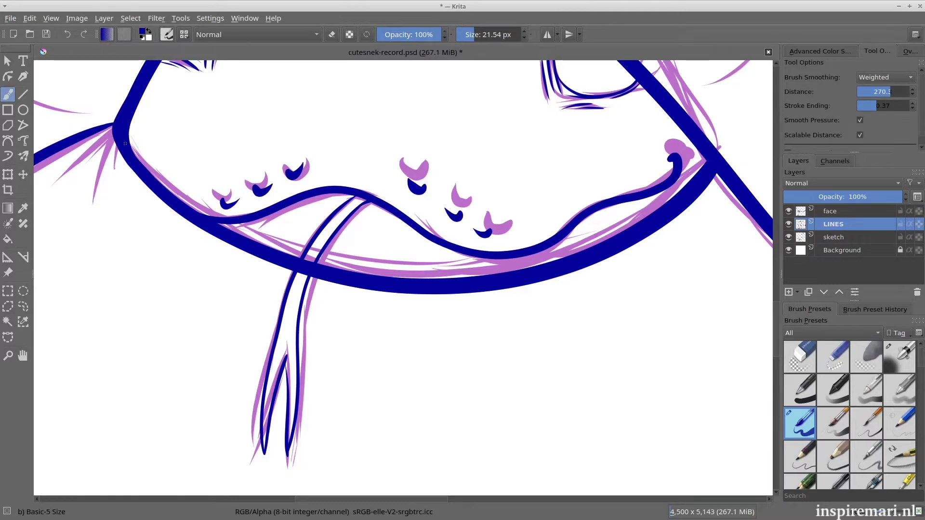
scroll(452, 257, "down", 5)
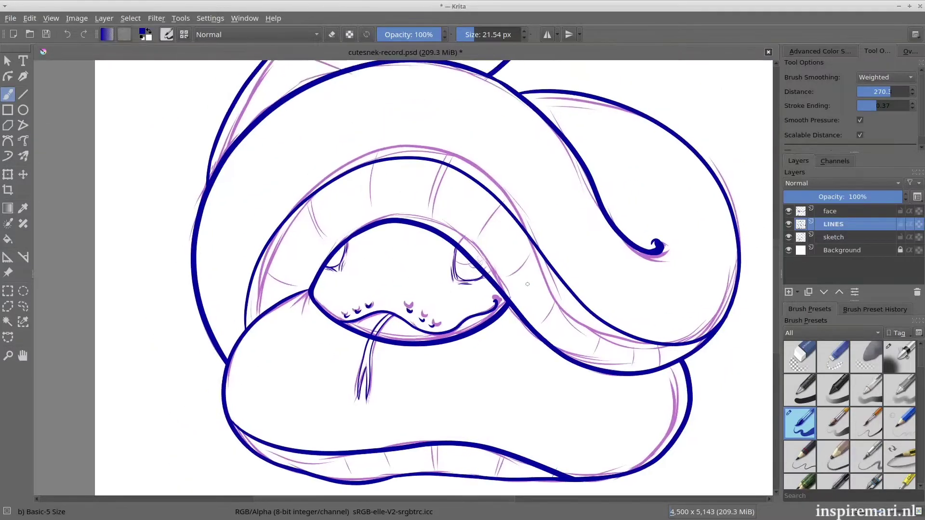
Step: Add a layer above the face layer, set the brush to 41.38 px, and ink the first belly segment lines beside the head's right side
key("Insert")
scroll(769, 236, "up", 5)
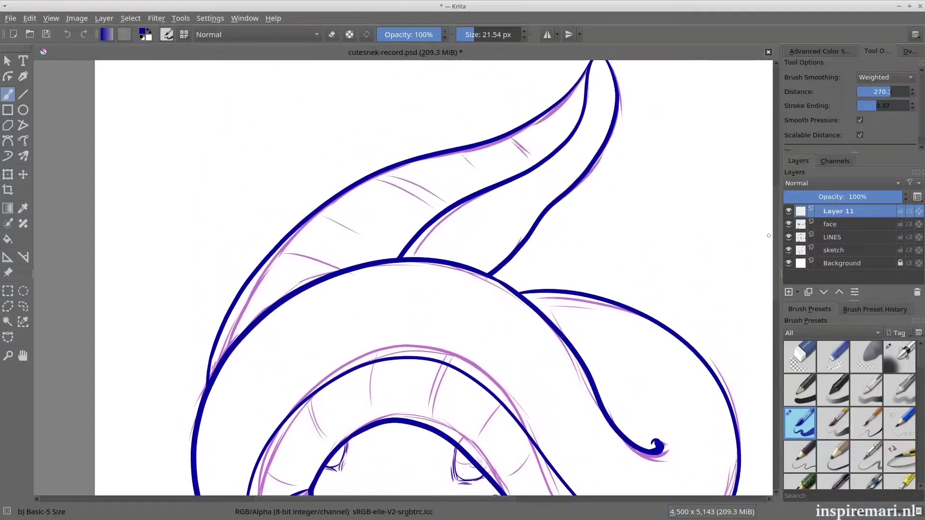
scroll(310, 265, "down", 5)
key("bracketright")
key("bracketright")
key("bracketright")
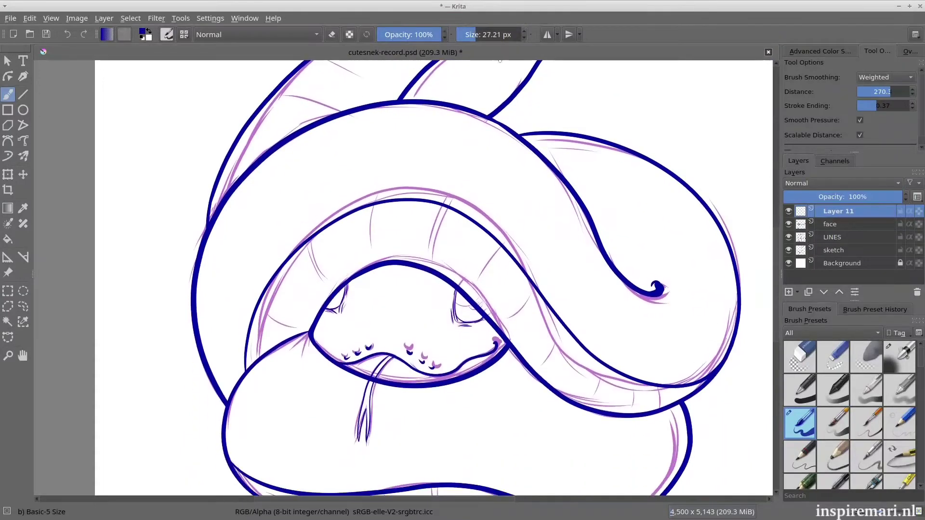
left_click_drag(495, 322, 530, 295)
left_click_drag(502, 245, 479, 284)
key("ctrl+z")
left_click_drag(502, 247, 479, 279)
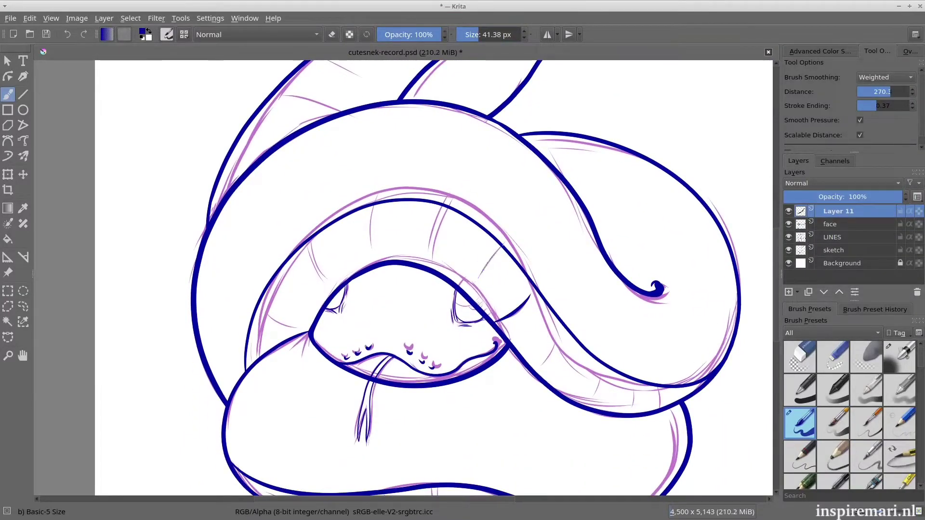
Step: Ink the belly segment lines across the top and left of the coil arching over the head
mouse_move(447, 209)
left_mouse_down()
mouse_move(438, 287)
mouse_move(430, 244)
left_mouse_up()
key("ctrl+z")
key("ctrl+z")
left_click_drag(374, 206, 374, 256)
left_click_drag(258, 311, 309, 329)
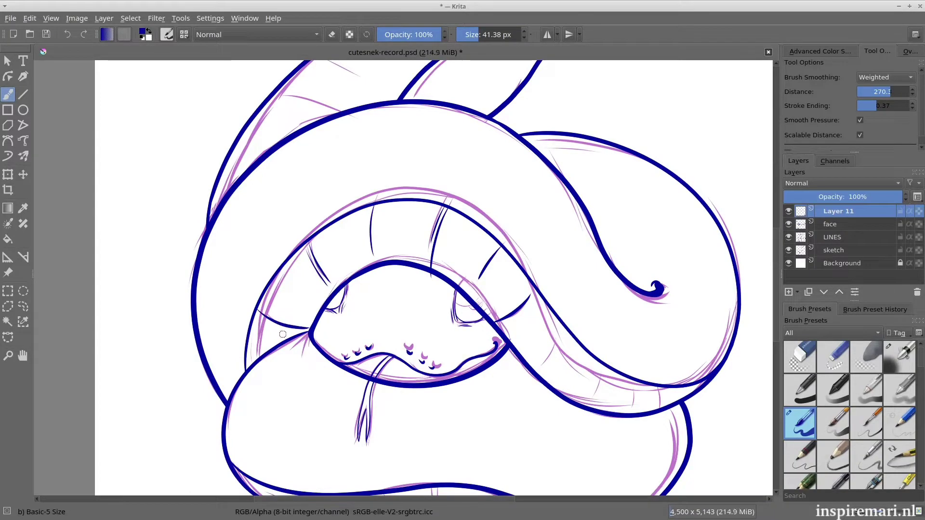
Step: Ink the segment lines down the arch's lower right part and along the belly strip of the bottom coil
left_click_drag(561, 333, 535, 367)
key("ctrl+z")
left_click_drag(608, 377, 588, 407)
scroll(316, 450, "down", 5)
key("e")
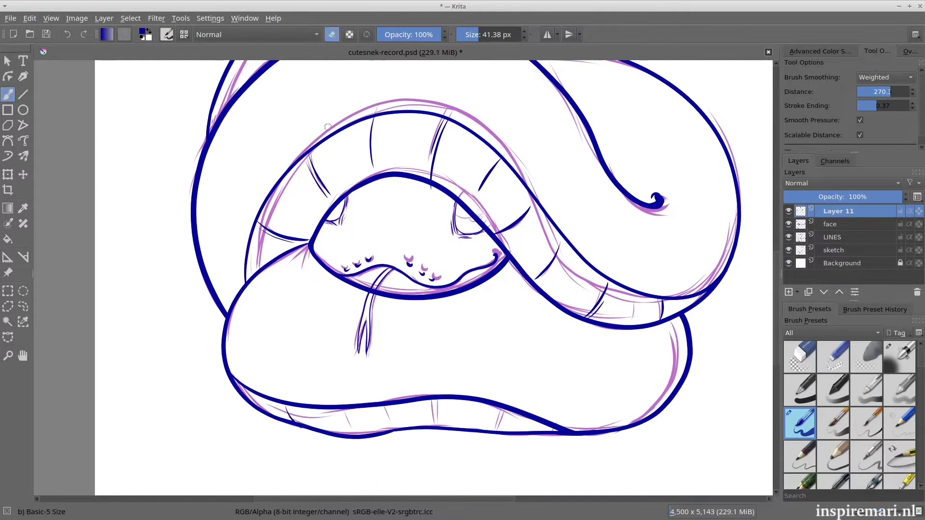
key("e")
left_click_drag(345, 411, 362, 437)
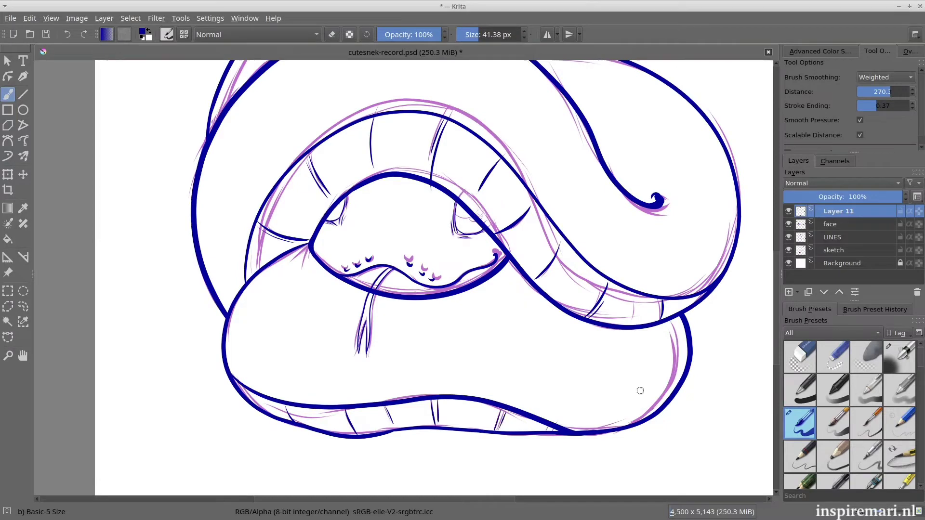
Step: Ink curved segment lines across the tail's underside up to near its tip
scroll(640, 389, "up", 15)
left_click_drag(271, 277, 324, 292)
left_click_drag(322, 229, 389, 256)
left_click_drag(373, 195, 443, 222)
left_click_drag(390, 191, 428, 205)
left_click_drag(458, 171, 493, 193)
left_click_drag(511, 157, 534, 175)
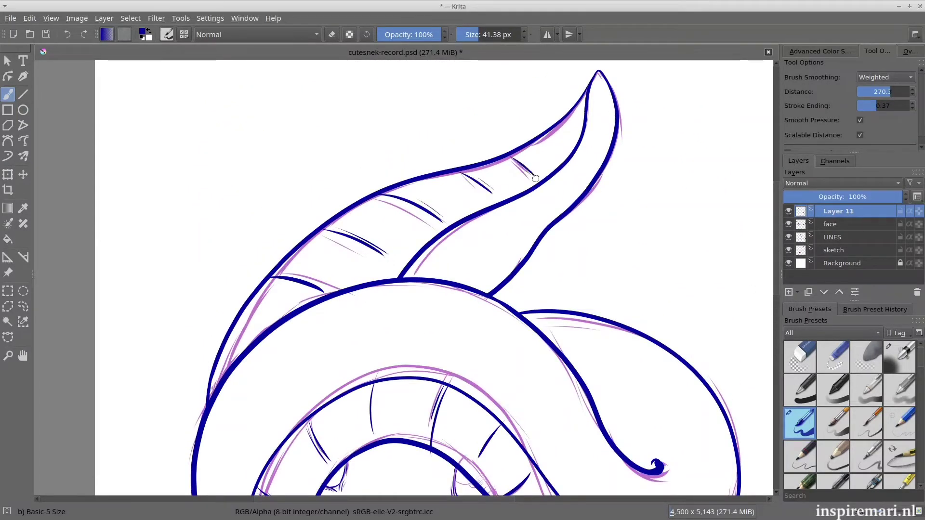
left_click_drag(560, 127, 570, 138)
Step: Hide the sketch layer and rename the belly-segment layer as stripes
key("Page_Down")
key("Page_Down")
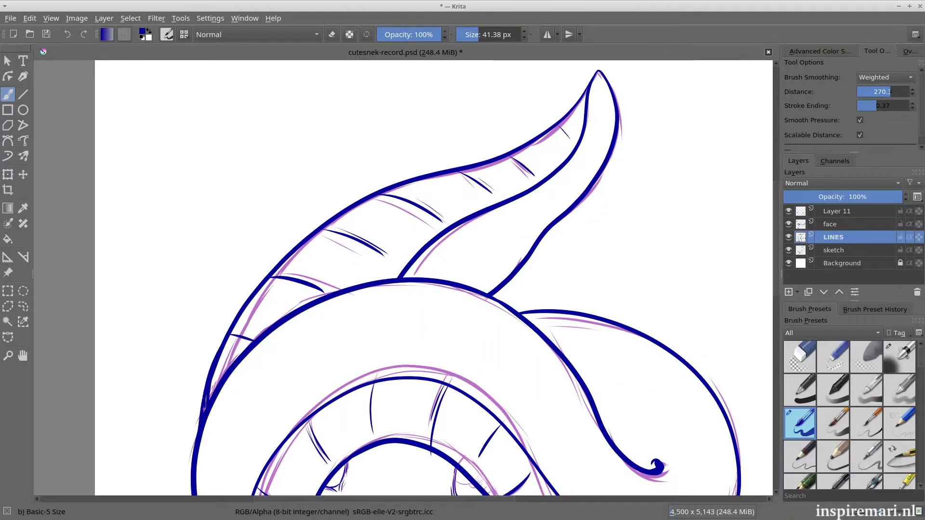
scroll(429, 420, "down", 2)
scroll(498, 271, "up", 1)
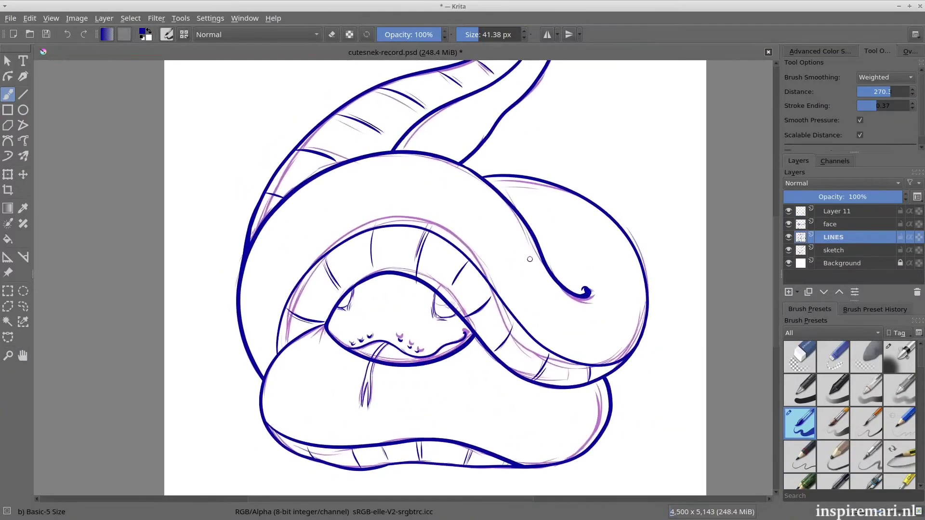
scroll(529, 260, "down", 1)
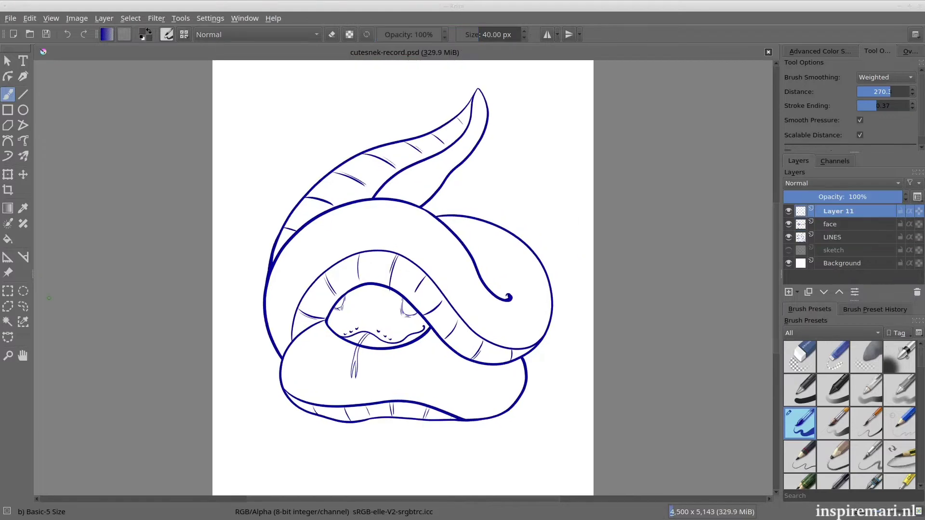
key("F2")
key("Return")
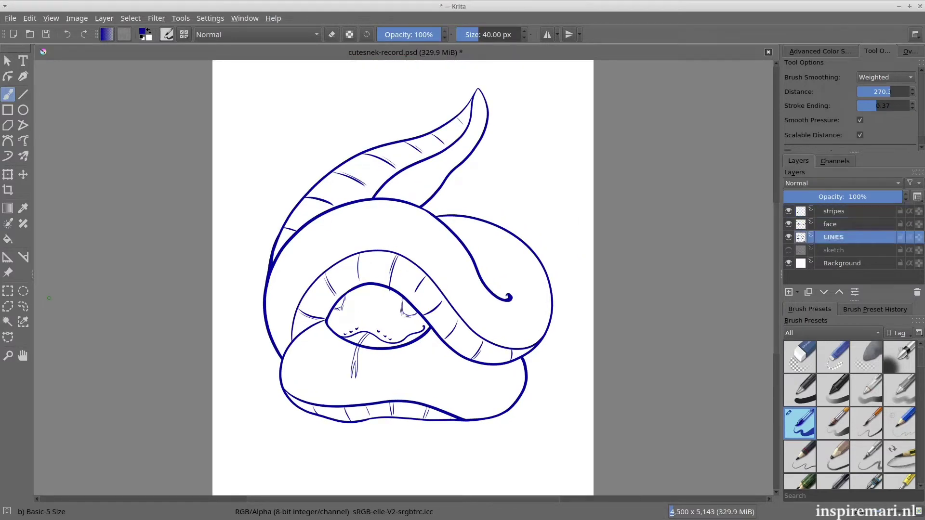
Step: Select the snake's upper body areas on the LINES layer by contiguous selection and add a layer named topcolor beneath it
key("ctrl+w")
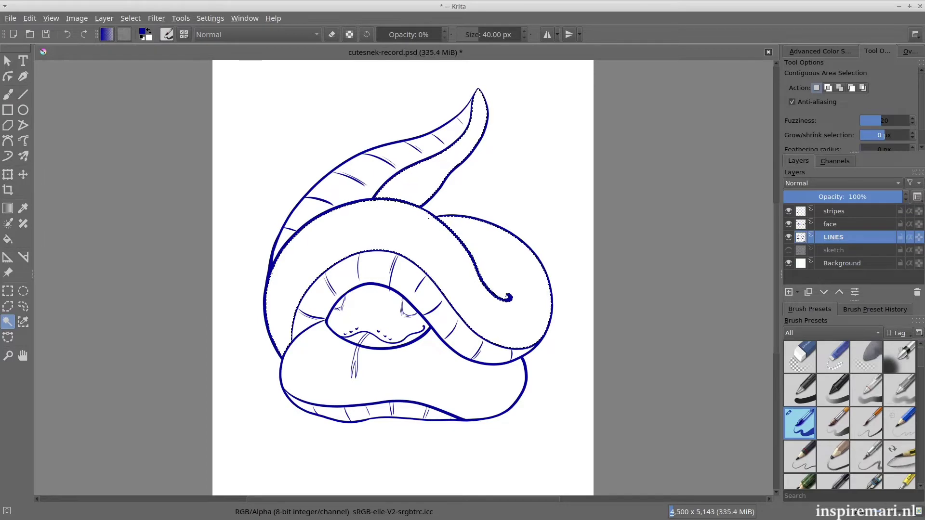
key("Insert")
key("F2")
type("topcolor")
key("Return")
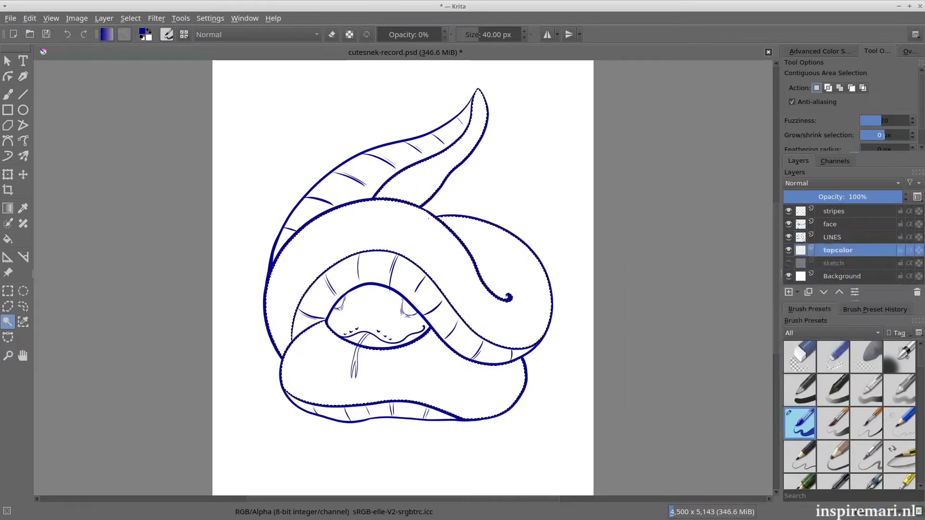
Step: Choose a reddish brown, grow the selection by 1 px, and fill the snake's upper body on the topcolor layer
left_click(821, 51)
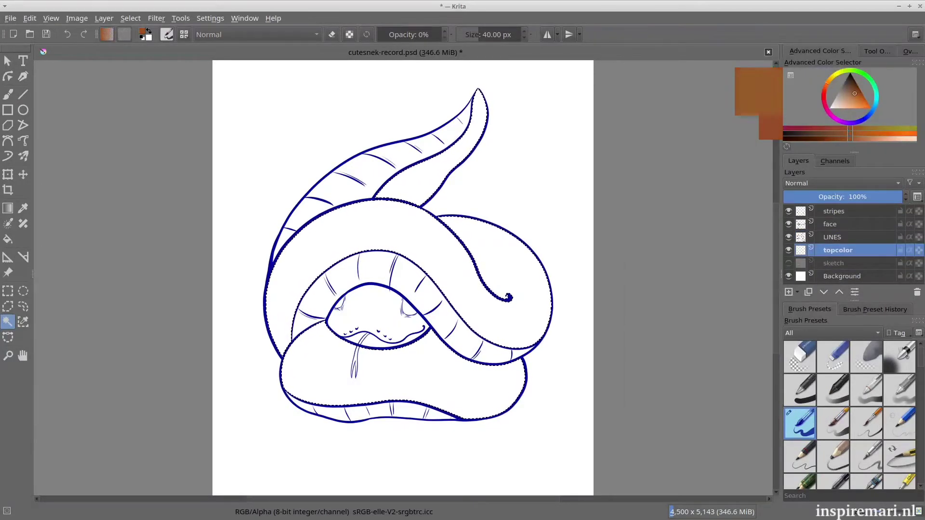
left_click(130, 18)
left_click(149, 246)
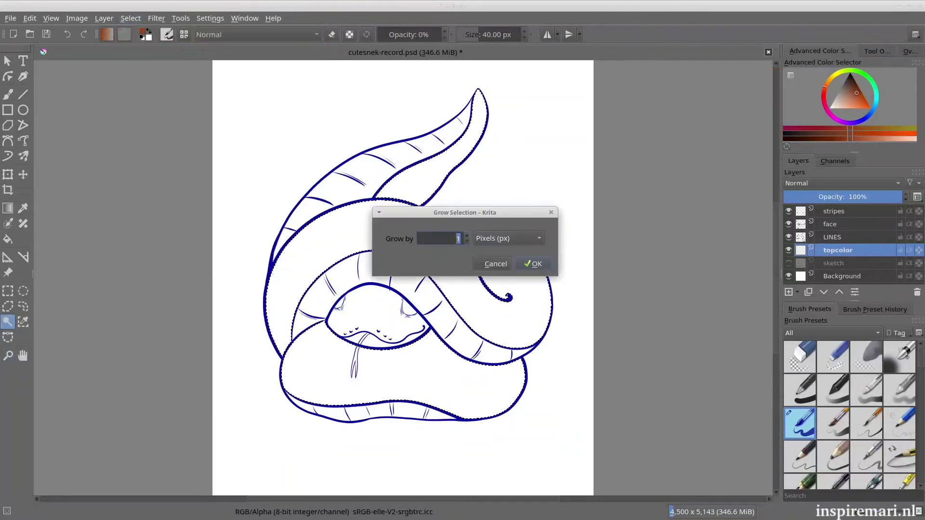
left_click(534, 263)
left_click(29, 17)
left_click(80, 207)
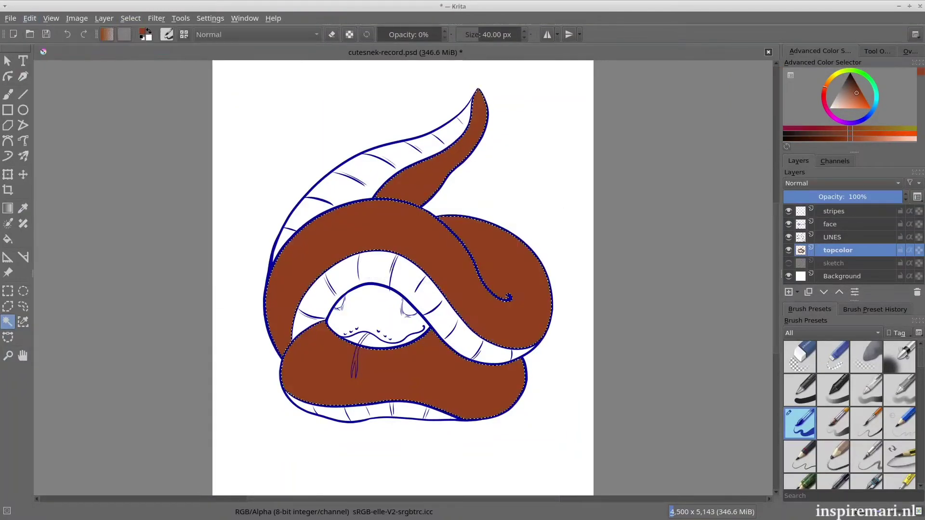
Step: Replace the selection with the belly areas on the LINES layer and add a layer named undercolor beneath topcolor
left_click(29, 18)
mouse_move(130, 18)
left_click(144, 47)
left_click(834, 237)
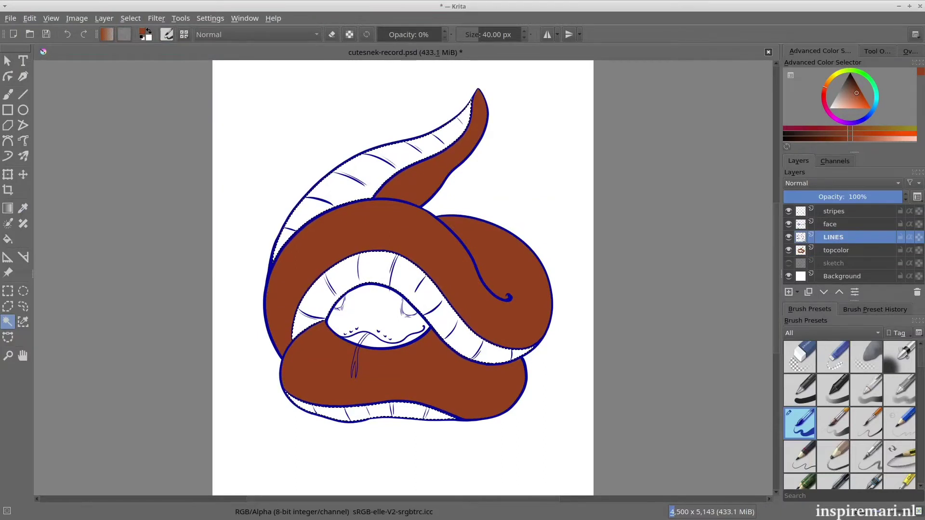
key("Insert")
key("ctrl+Page_Down")
key("ctrl+Page_Down")
key("F2")
type("undercolor")
key("Return")
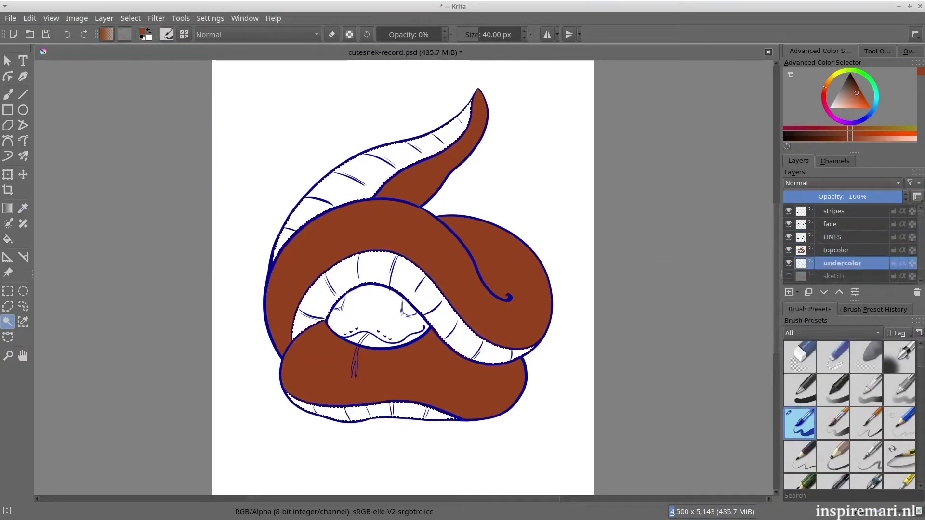
Step: Choose a light tan, grow the selection, and fill the snake's belly areas on the undercolor layer
left_click(849, 102)
left_click(130, 18)
left_click(155, 227)
key("Return")
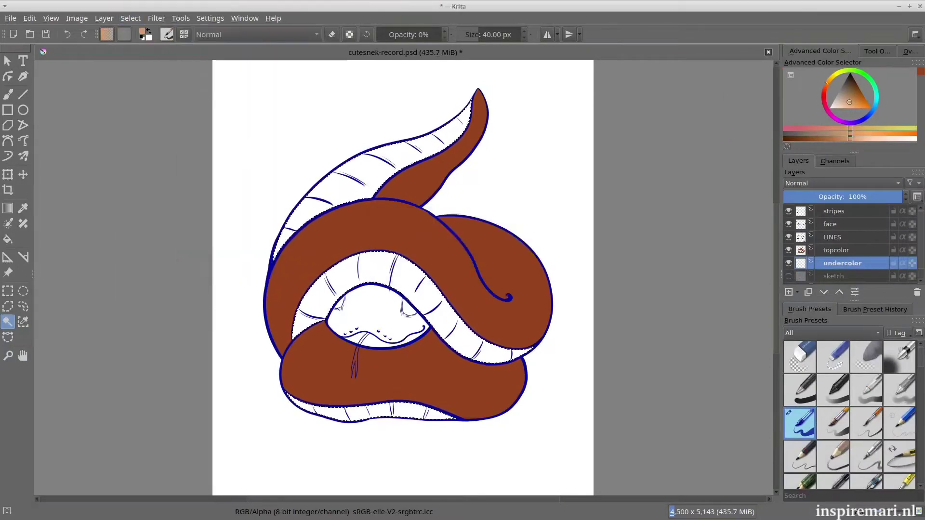
key("shift+BackSpace")
Step: Select the head area on the LINES layer by contiguous selection and grow the selection
left_click(834, 237)
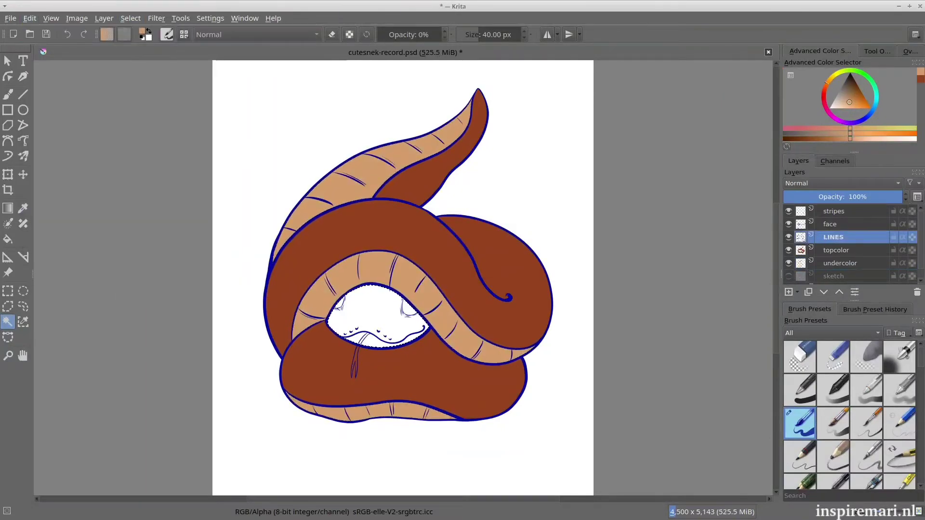
left_click(376, 316)
left_click(130, 18)
left_click(154, 227)
key("Return")
Step: Sample the body's reddish brown, fill the head with it on the topcolor layer, and deselect
left_click(838, 250)
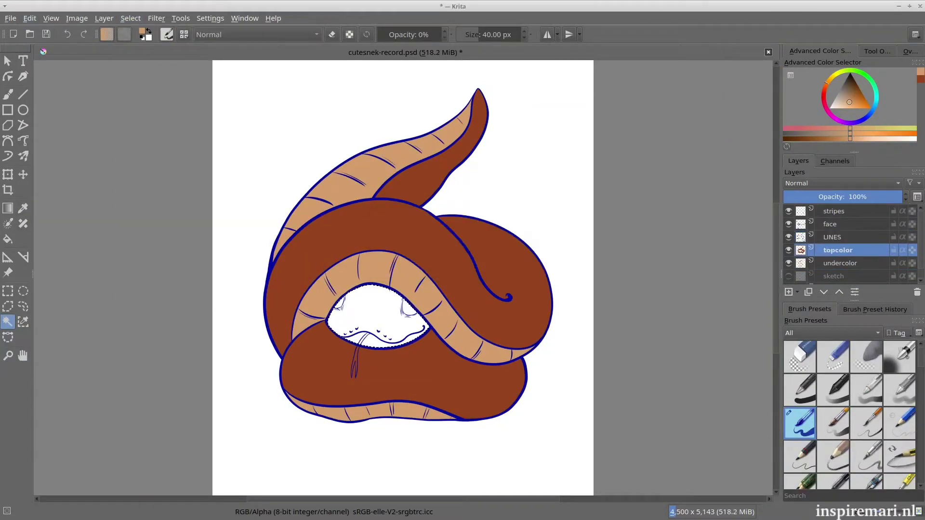
left_click(23, 208)
left_click(308, 251)
left_click(29, 18)
left_click(80, 207)
left_click(51, 18)
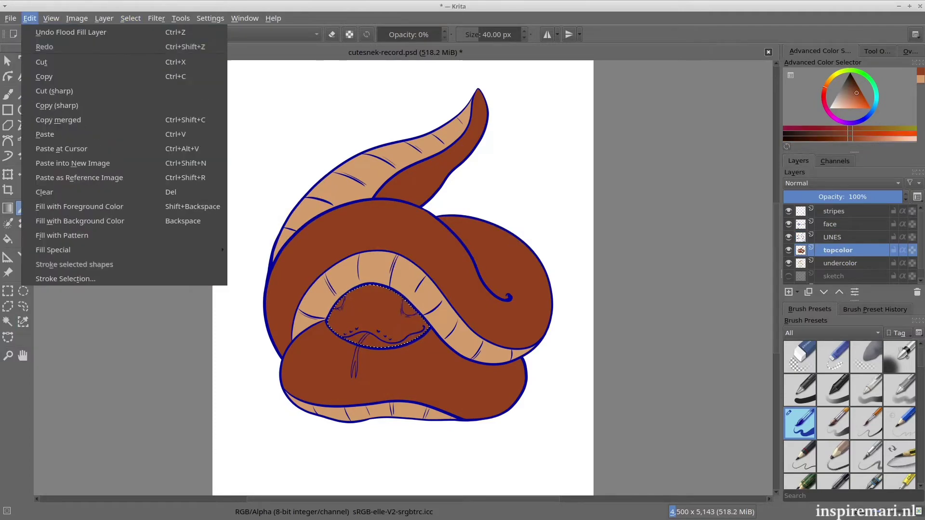
mouse_move(130, 18)
left_click(154, 45)
Step: Add a layer named tongue above the topcolor layer
scroll(501, 348, "up", 1)
left_click_drag(500, 348, 569, 380)
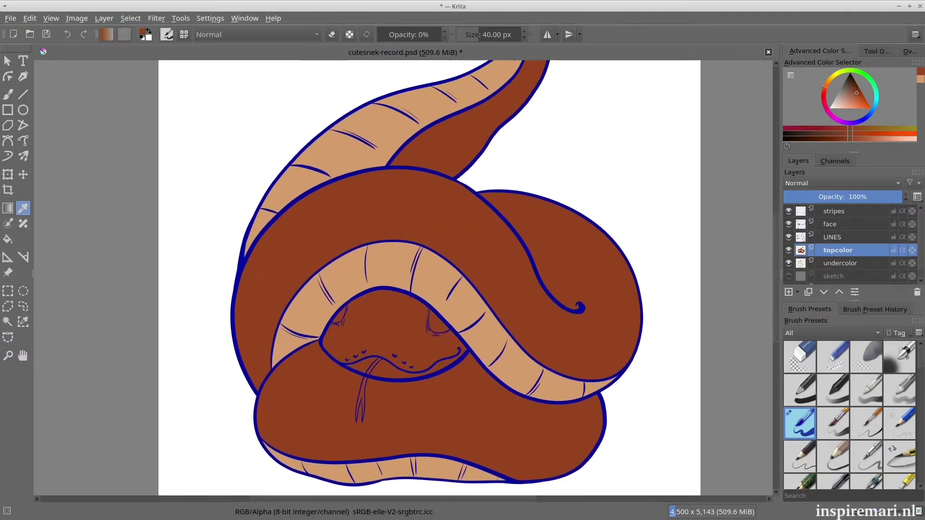
scroll(395, 416, "up", 2)
left_click(789, 292)
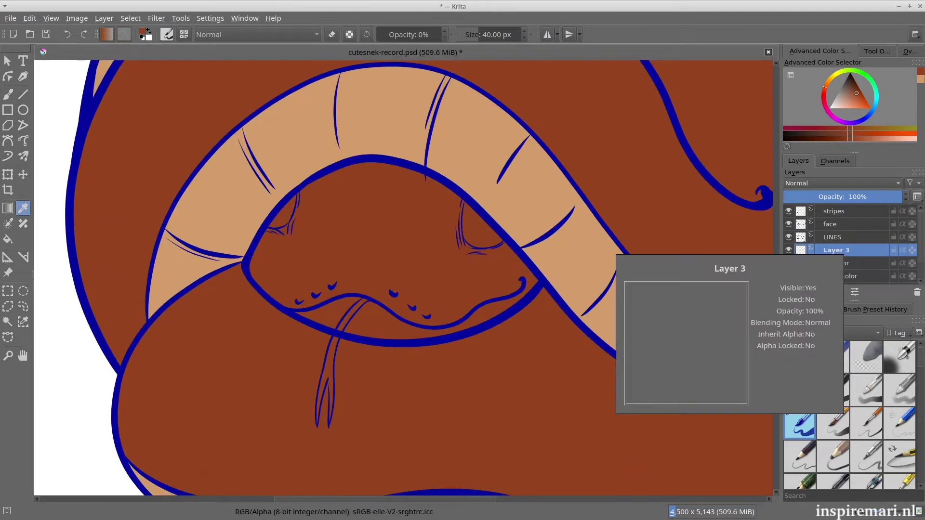
double_click(838, 250)
type("tongue")
key("Return")
Step: Choose a muted pink and paint the forked tongue's fill with the 40 px brush on the tongue layer
left_click(842, 122)
left_click(850, 99)
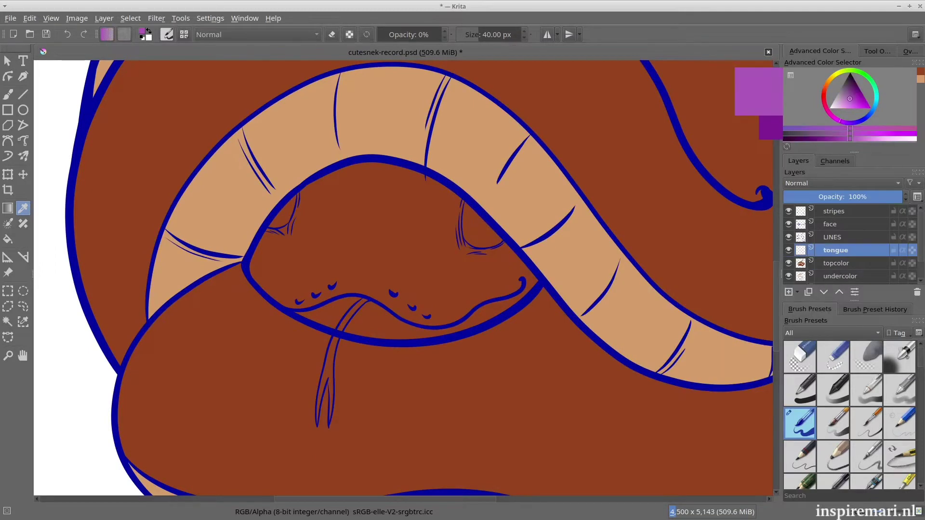
left_click(824, 103)
key("b")
scroll(339, 404, "up", 2)
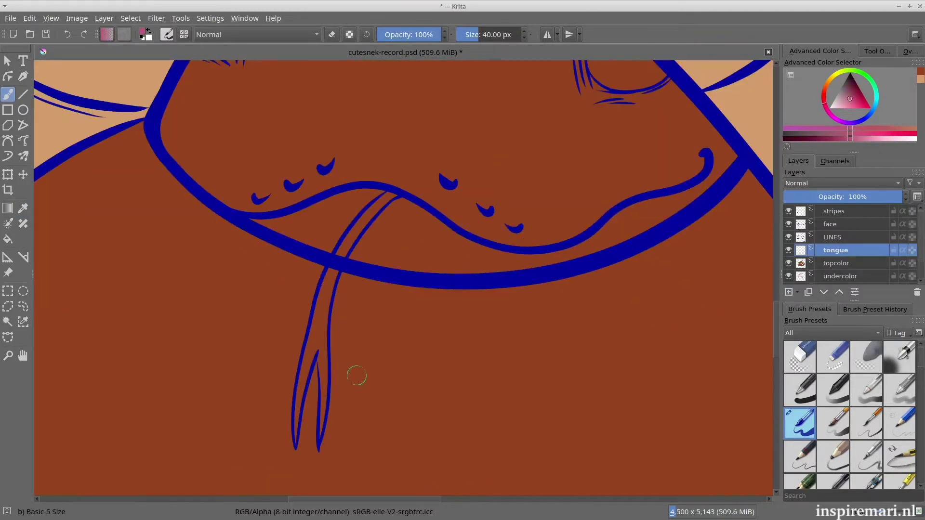
left_click_drag(322, 292, 358, 227)
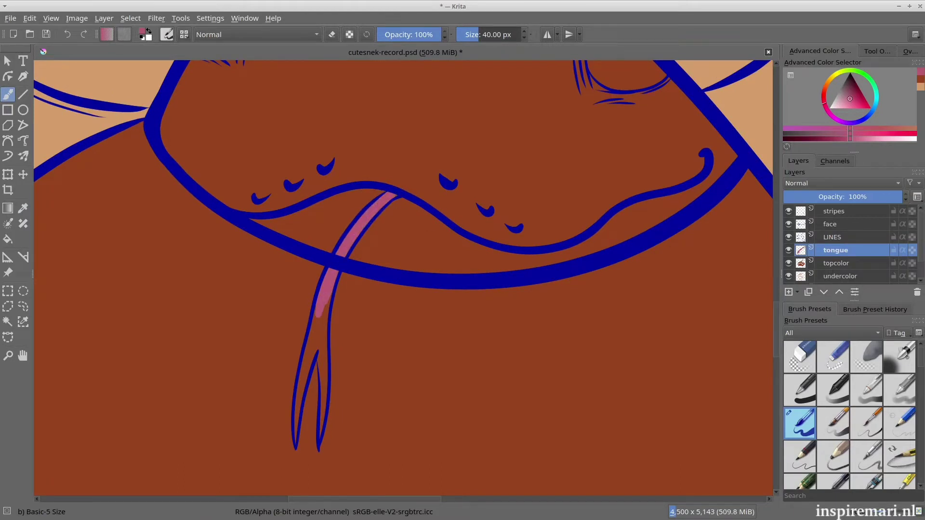
left_click_drag(324, 301, 296, 442)
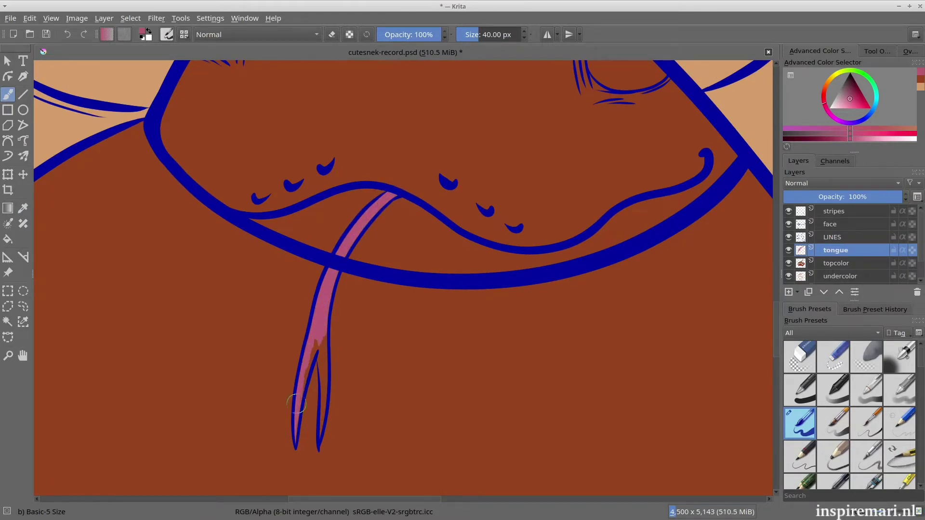
left_click_drag(297, 404, 314, 343)
scroll(372, 400, "up", 4)
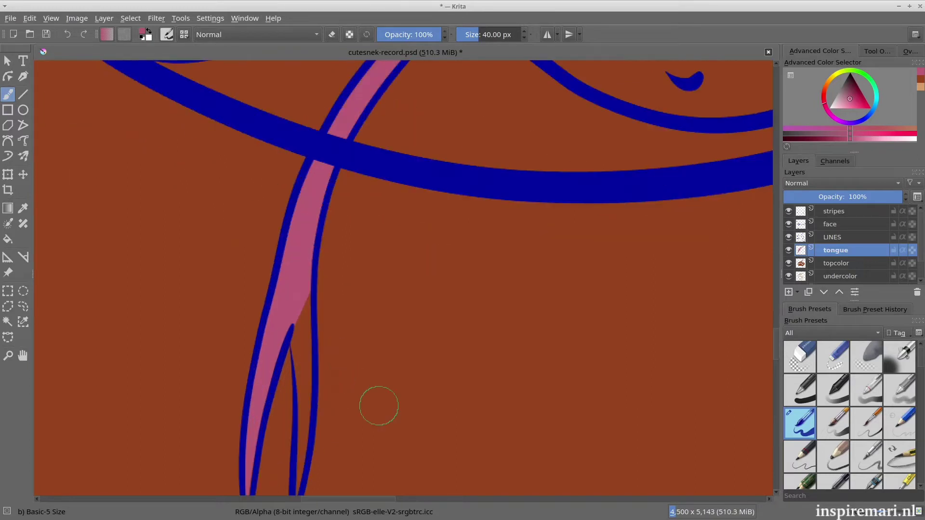
mouse_move(324, 243)
left_mouse_down()
mouse_move(328, 382)
mouse_move(324, 256)
mouse_move(339, 226)
mouse_move(328, 412)
left_mouse_up()
scroll(442, 331, "down", 4)
Step: Create a clipping group from the tongue layer and paint slightly darker pink shading along the tongue on its mask layer
key("ctrl+shift+g")
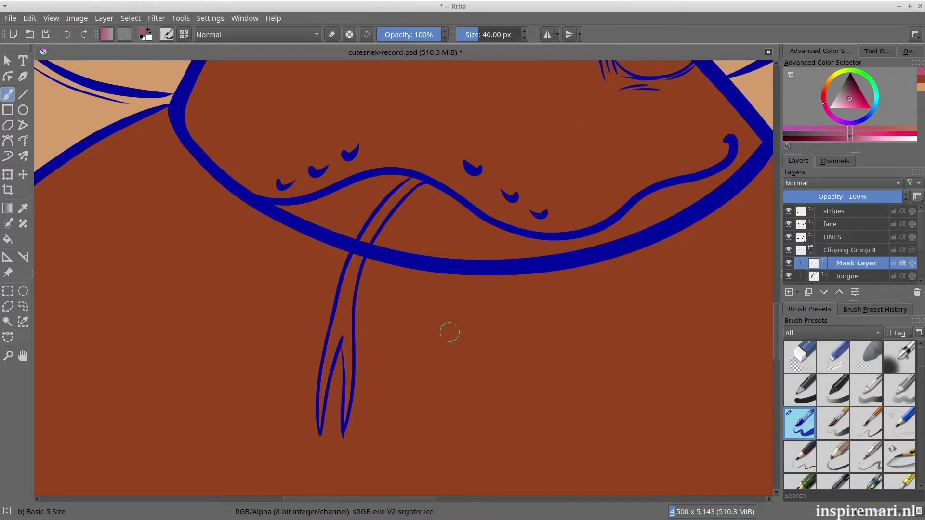
mouse_move(343, 241)
left_mouse_down()
mouse_move(426, 212)
mouse_move(433, 193)
mouse_move(379, 219)
mouse_move(415, 210)
mouse_move(399, 209)
mouse_move(424, 180)
left_mouse_up()
key("ctrl+z")
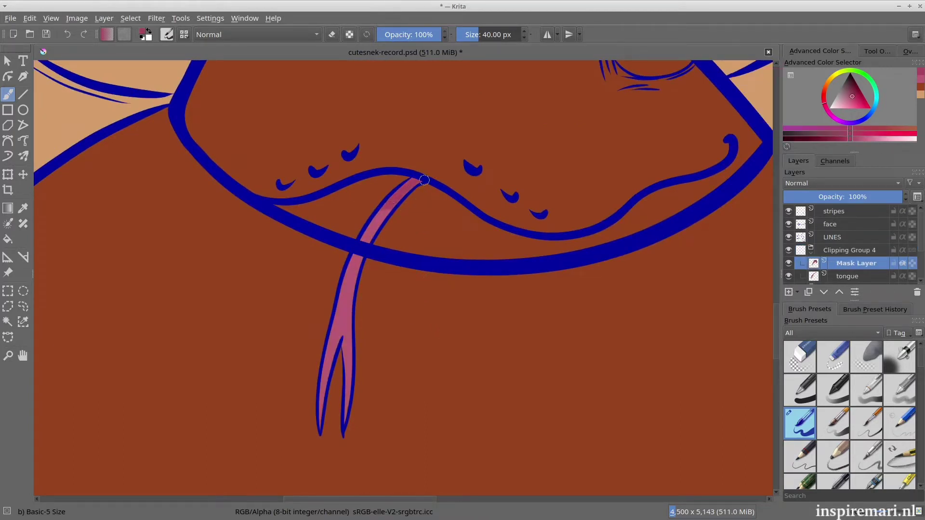
mouse_move(321, 426)
left_mouse_down()
mouse_move(364, 248)
mouse_move(352, 278)
mouse_move(340, 446)
left_mouse_up()
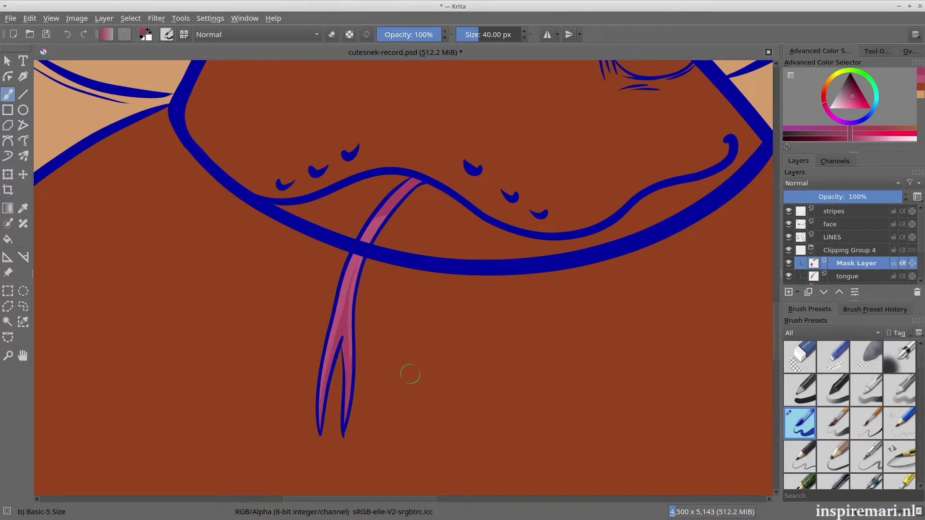
Step: Add an alpha-inheriting layer in the clipping group and shade the tongue in dark crimson with the 152.14 px Airbrush Soft
left_click(789, 292)
left_click(902, 263)
left_click(859, 93)
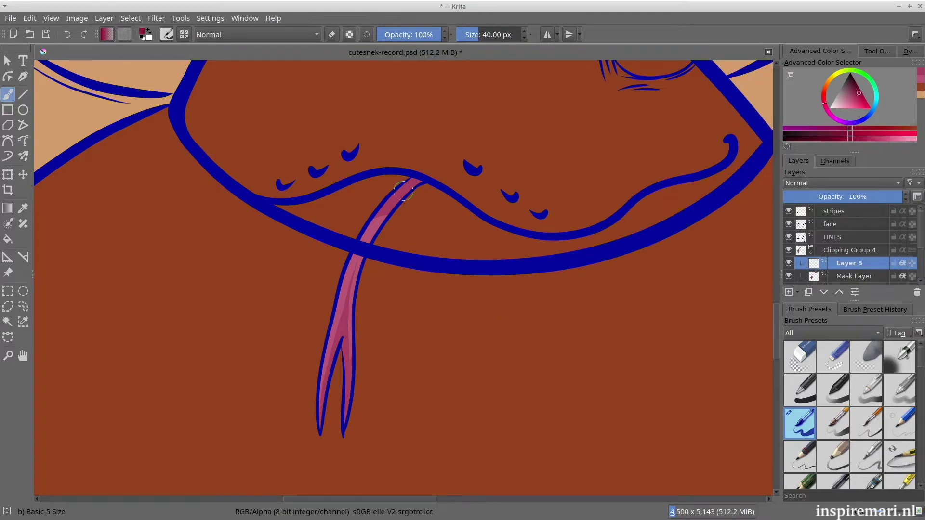
left_click(899, 357)
mouse_move(409, 186)
left_mouse_down()
mouse_move(359, 270)
mouse_move(338, 405)
left_mouse_up()
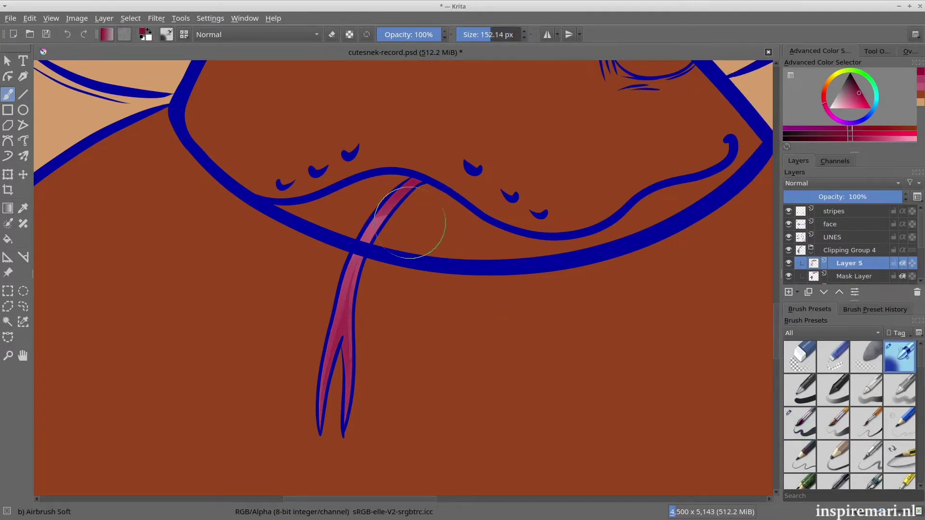
left_click(477, 328, "ctrl")
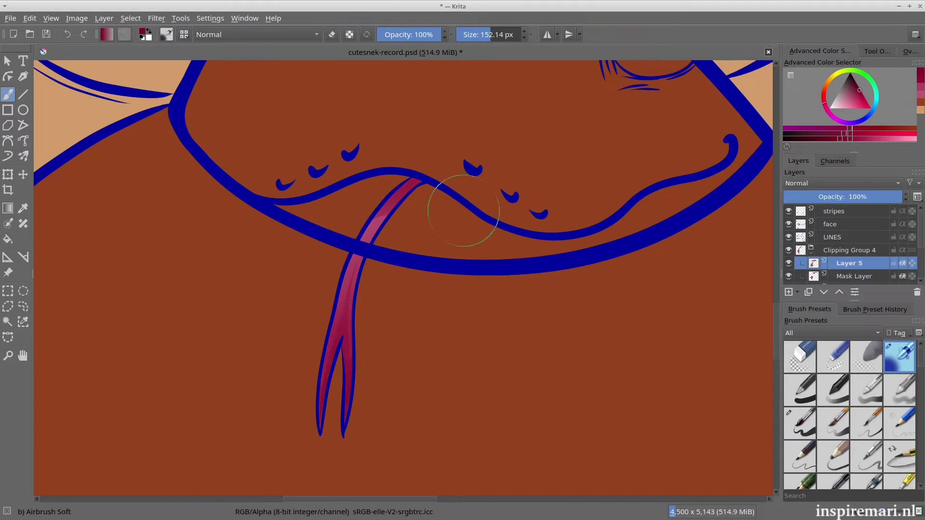
Step: Paint light-pink Basic-5 Size highlights along the tongue on a new alpha-inheriting layer and lower its opacity to 28%
key("Insert")
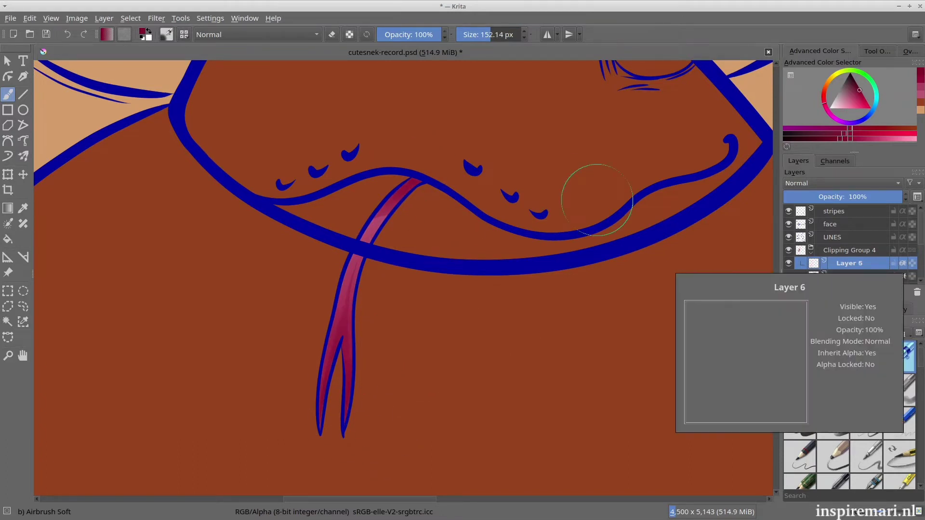
left_click(597, 200, "ctrl")
left_click(480, 35)
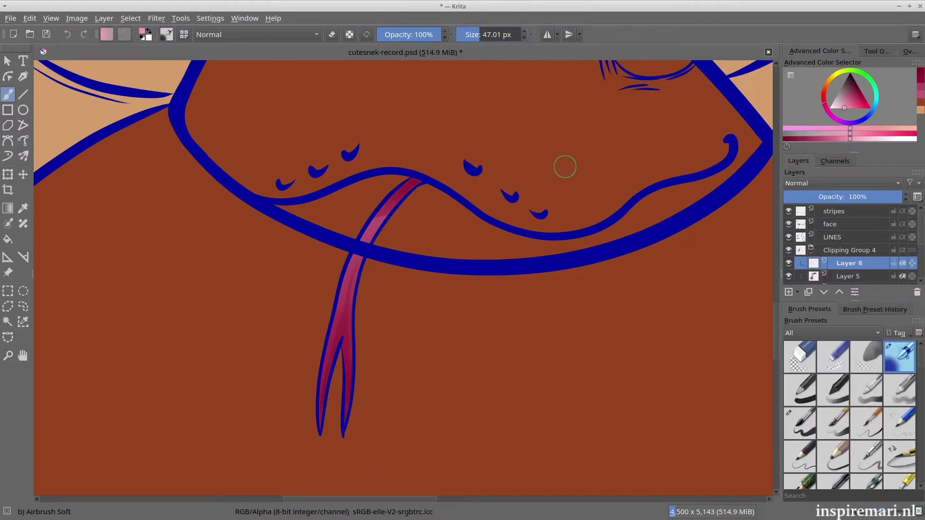
key("slash")
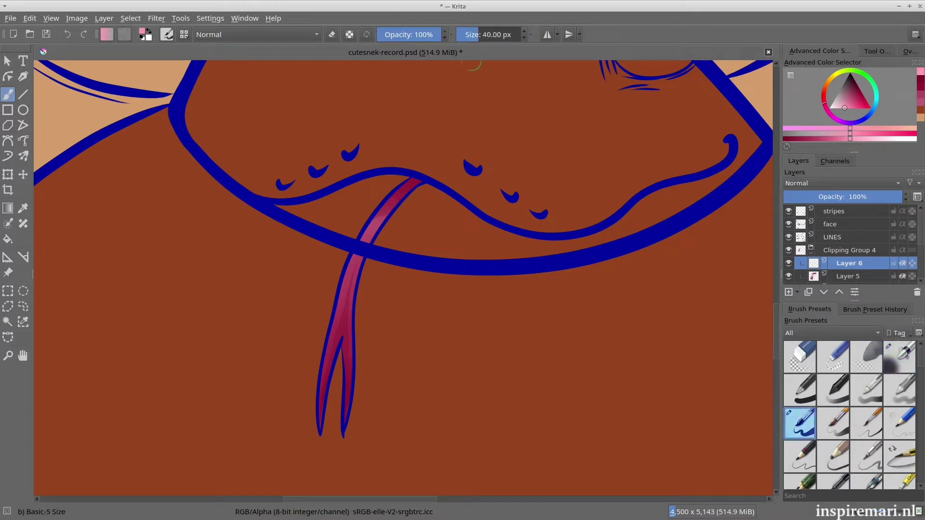
left_click_drag(399, 198, 379, 219)
left_click_drag(337, 330, 321, 437)
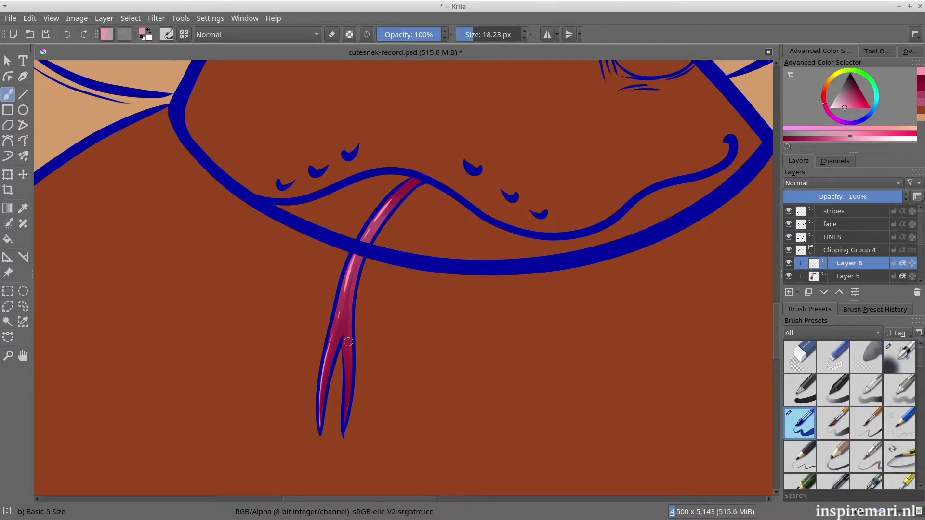
left_click_drag(902, 196, 816, 196)
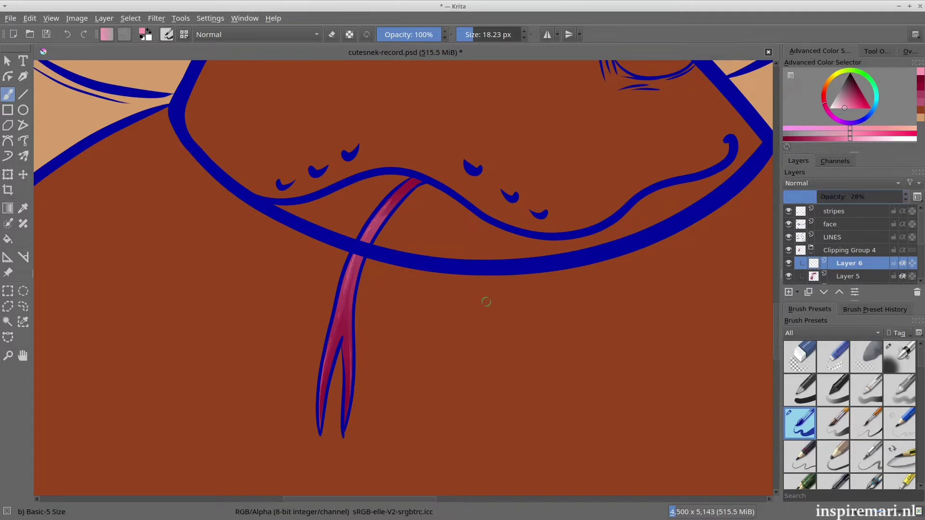
Step: Add two more layers to the tongue's clipping group, adjust the brush smoothing, and dab small light-pink highlight spots along the tongue
left_click(789, 292)
left_click(877, 50)
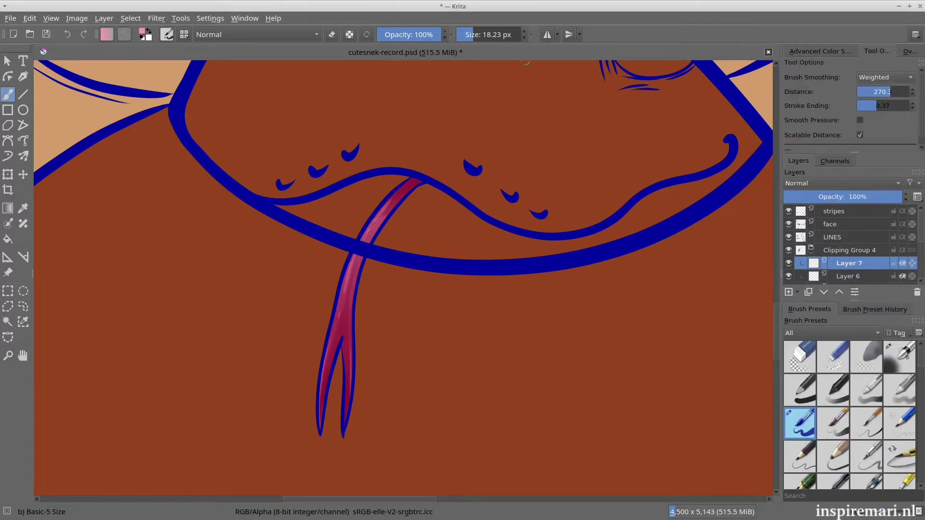
left_click(876, 92)
left_click(867, 105)
left_click(788, 292)
left_click(821, 50)
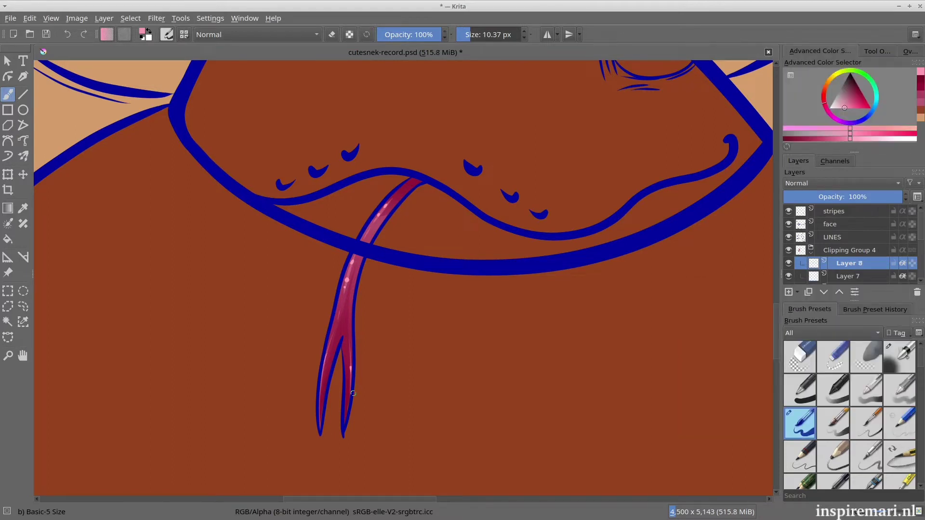
Step: Shade around the tongue's fork in dark crimson with the 27.21 px brush on the group's uppermost layer and save the document
left_click(415, 182, "ctrl")
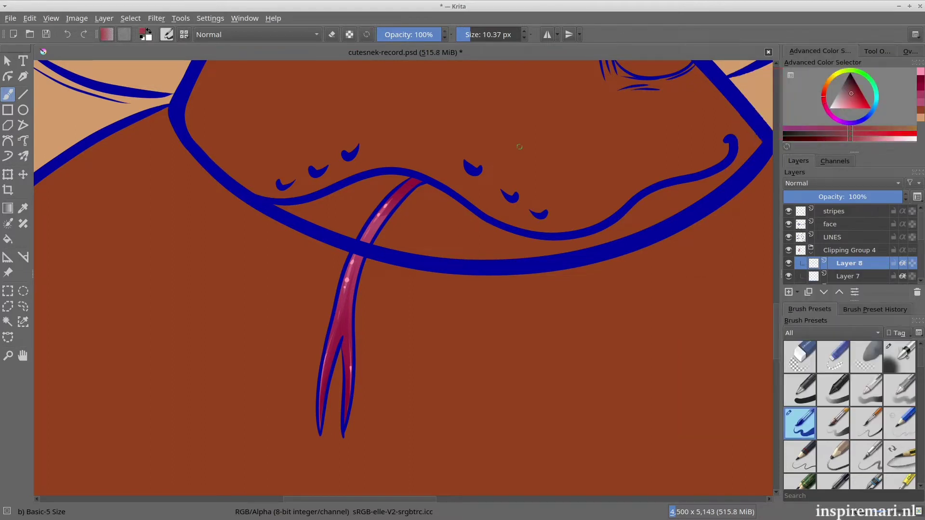
mouse_move(415, 182)
left_mouse_down()
mouse_move(440, 191)
mouse_move(408, 182)
left_mouse_up()
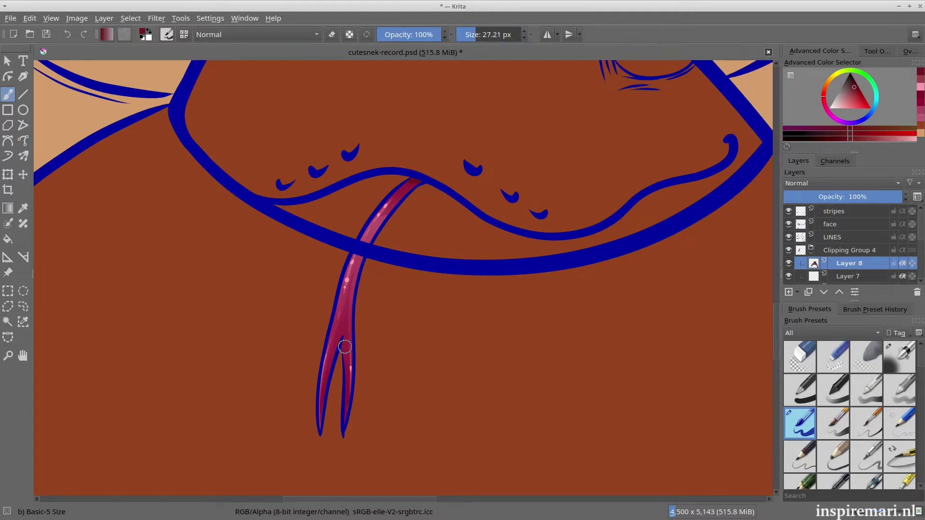
left_click(877, 50)
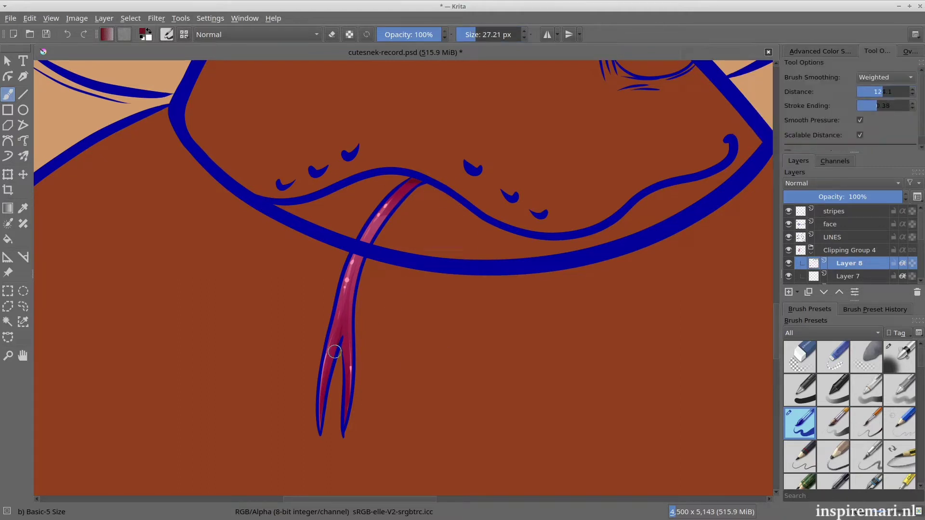
left_click_drag(342, 338, 321, 429)
left_click_drag(349, 318, 337, 414)
key("ctrl+s")
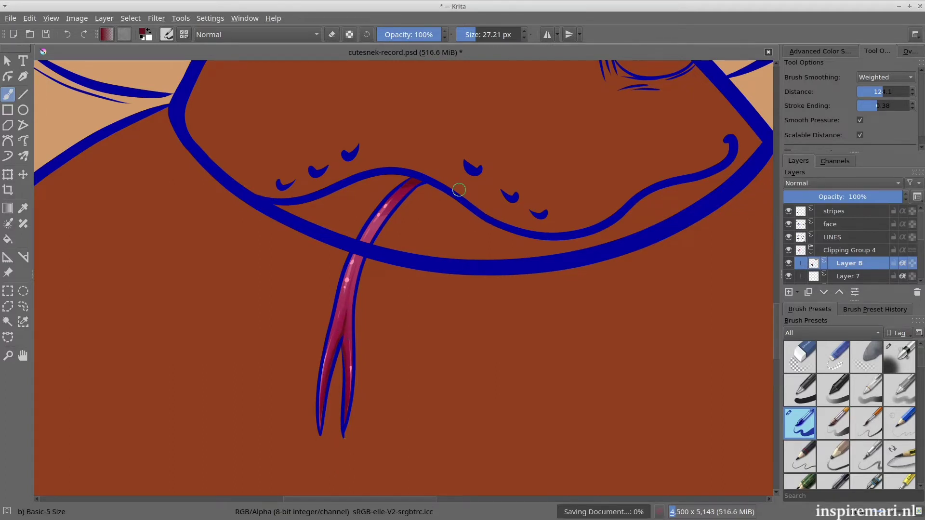
Step: Add a layer named eyes and move it directly above the tongue's clipping group
left_click_drag(621, 195, 565, 349)
left_click(838, 249)
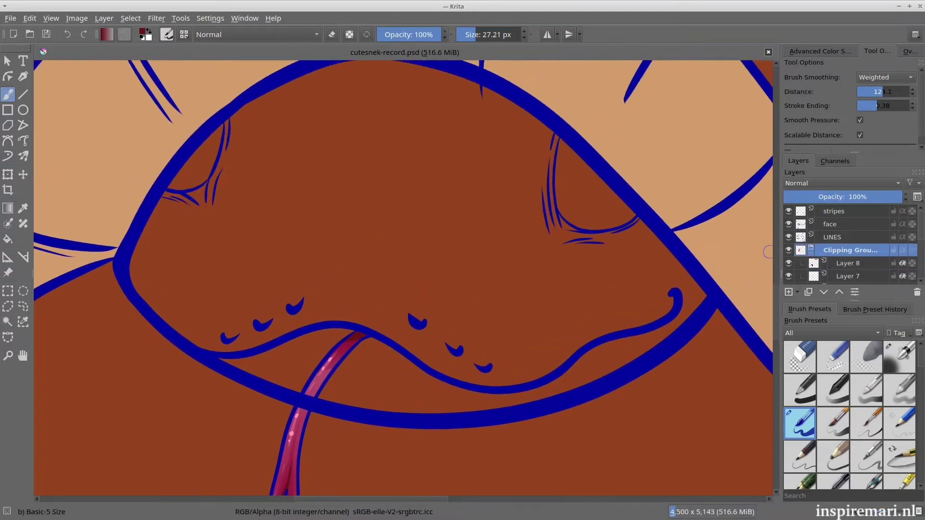
key("Insert")
key("Insert")
key("F2")
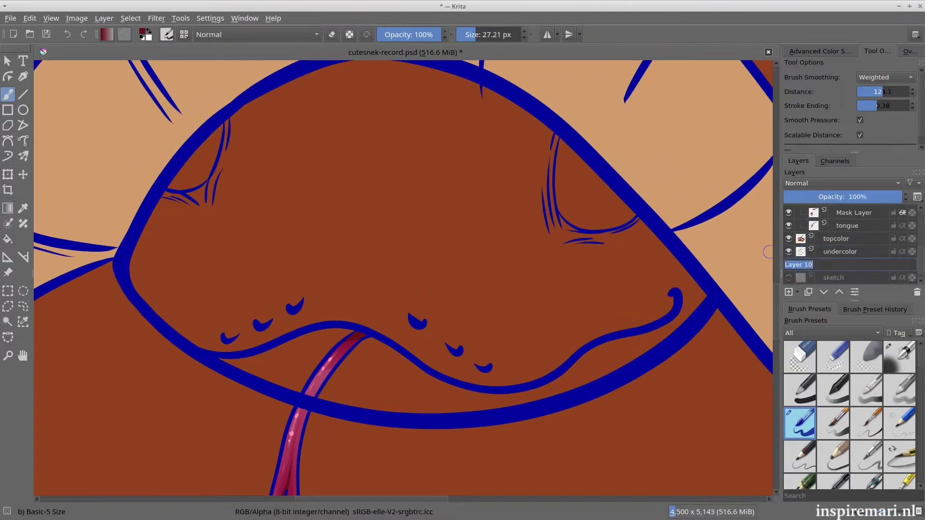
key("Return")
left_click(821, 51)
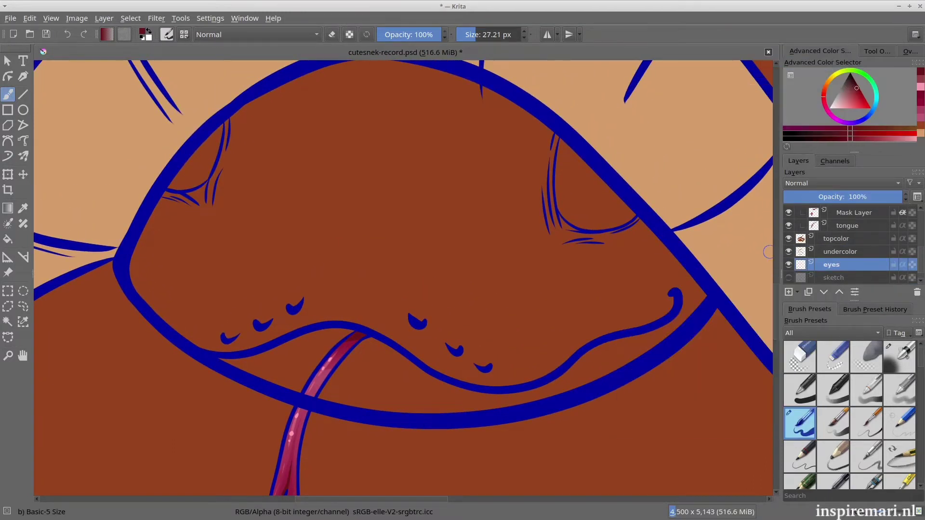
mouse_move(832, 264)
left_mouse_down()
mouse_move(830, 185)
mouse_move(830, 264)
mouse_move(830, 236)
left_mouse_up()
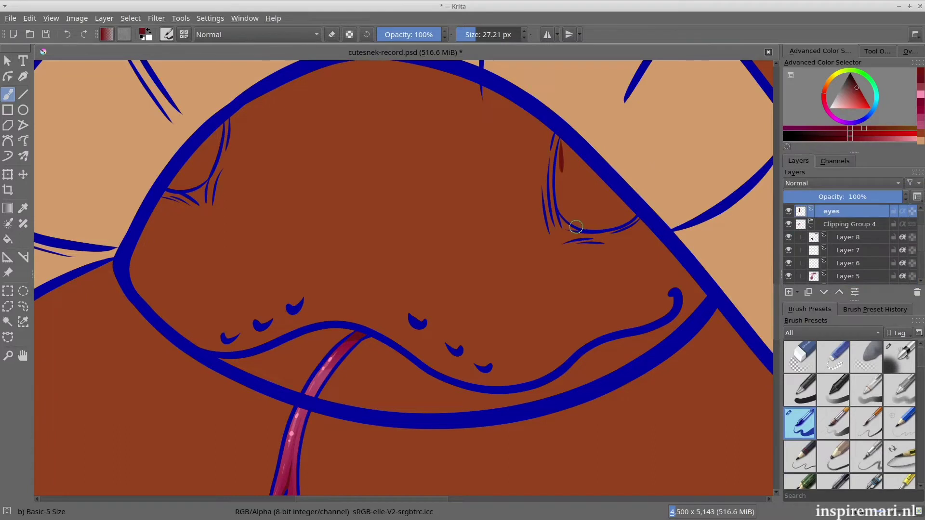
Step: Fill both of the snake's eyes with dark red on the eyes layer
scroll(566, 202, "up", 3)
left_click_drag(565, 202, 346, 287)
mouse_move(343, 194)
left_mouse_down()
mouse_move(345, 145)
mouse_move(540, 316)
mouse_move(338, 302)
mouse_move(392, 347)
mouse_move(531, 331)
mouse_move(395, 338)
left_mouse_up()
left_click_drag(470, 68, 492, 323)
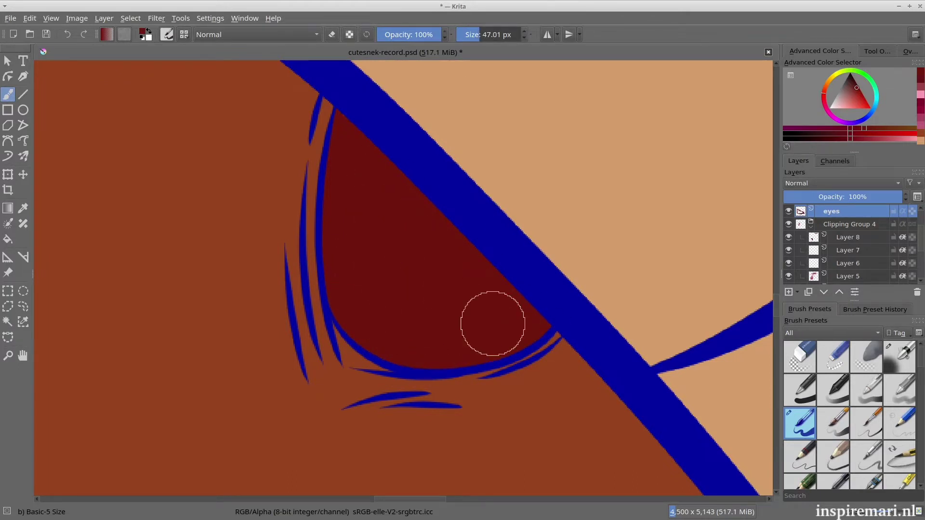
key("m")
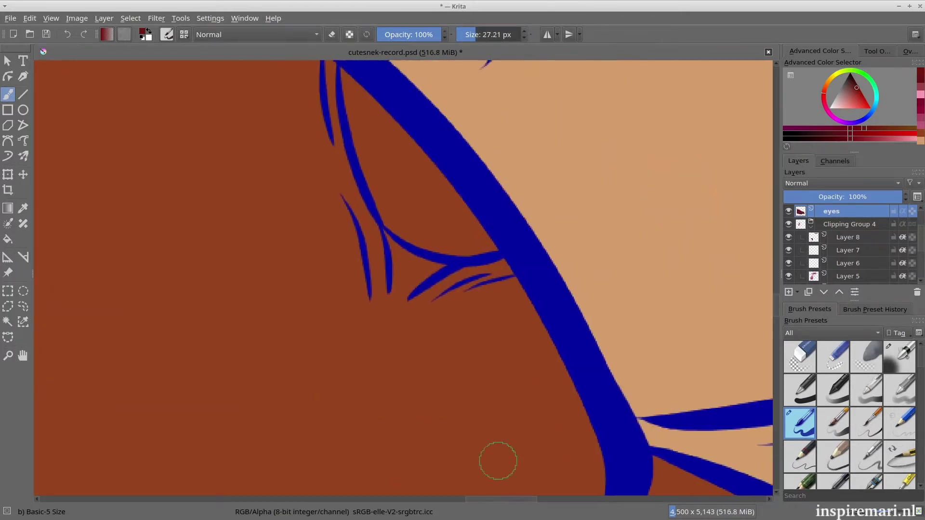
scroll(378, 148, "up", 1)
mouse_move(340, 106)
left_mouse_down()
mouse_move(378, 235)
mouse_move(494, 280)
mouse_move(371, 186)
mouse_move(460, 206)
left_mouse_up()
Step: Create a clipping group from the eyes layer and paint darker red rings inside the larger eye on its mask layer
key("ctrl+shift+g")
scroll(409, 304, "down", 4)
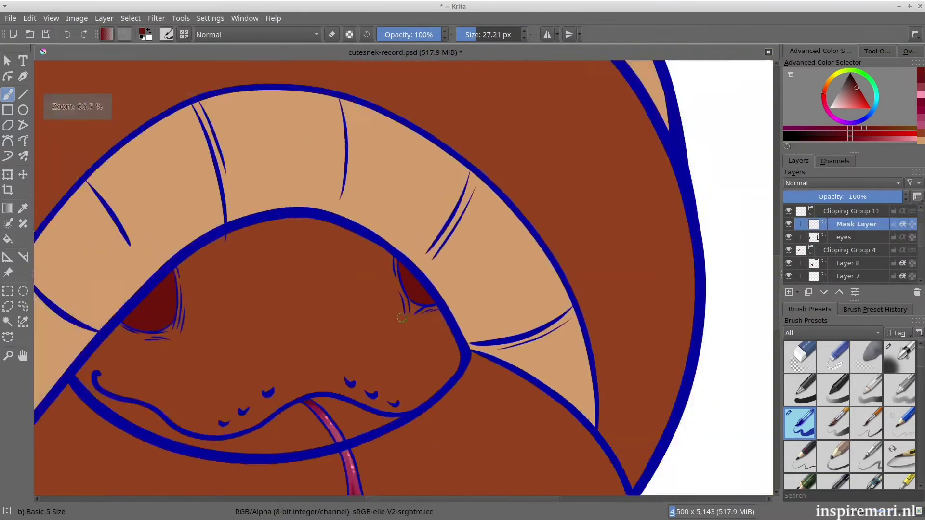
left_click_drag(332, 342, 471, 208)
key("m")
scroll(544, 248, "up", 1)
left_click_drag(544, 248, 604, 353)
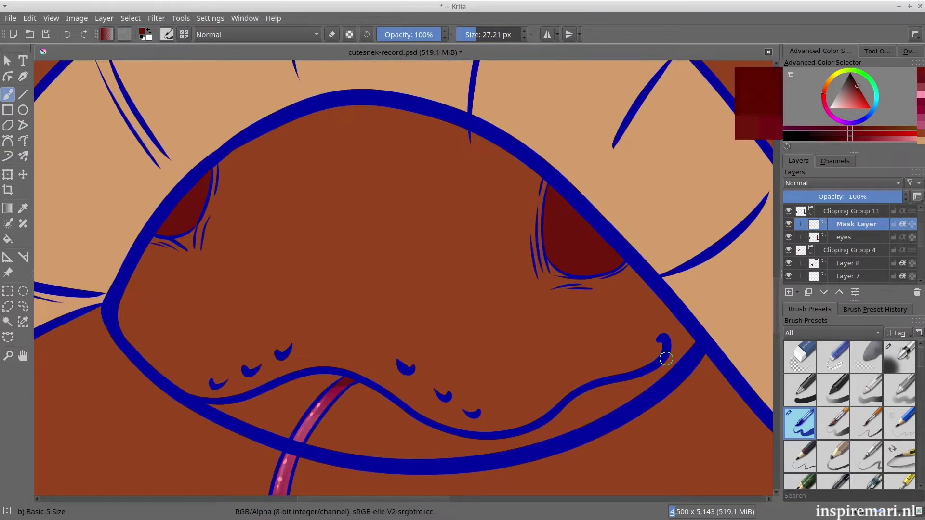
mouse_move(548, 193)
left_mouse_down()
mouse_move(579, 233)
mouse_move(587, 223)
mouse_move(611, 265)
left_mouse_up()
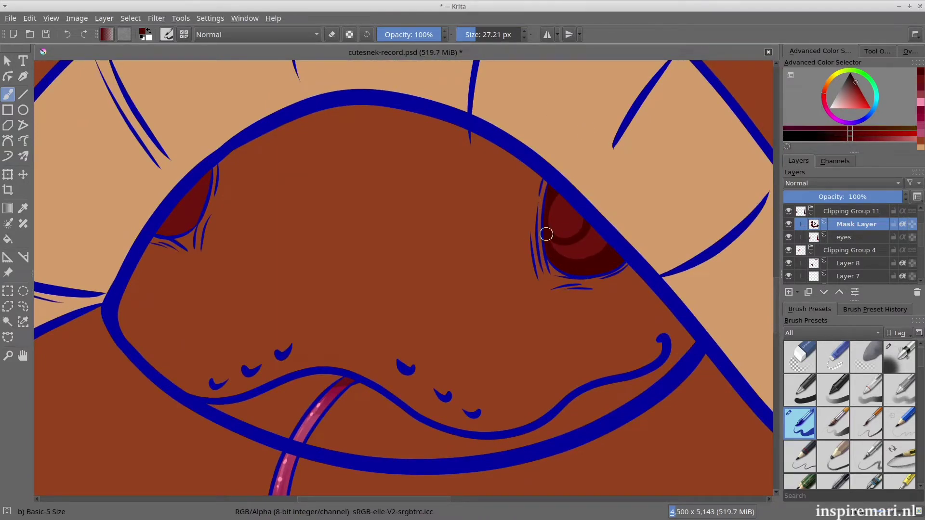
left_click_drag(547, 231, 610, 260)
Step: Paint matching dark-red rings inside the smaller eye and complete the ring around the larger eye's centre
key("m")
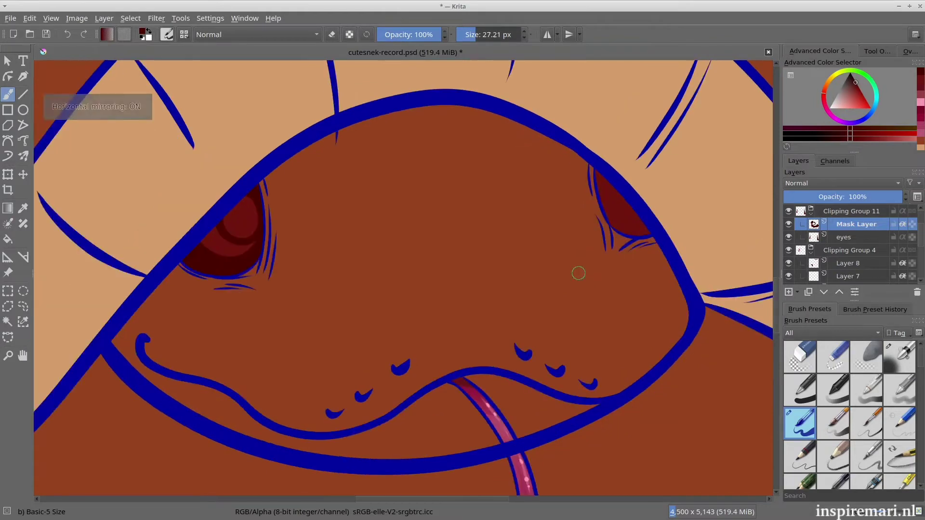
left_click_drag(612, 214, 661, 208)
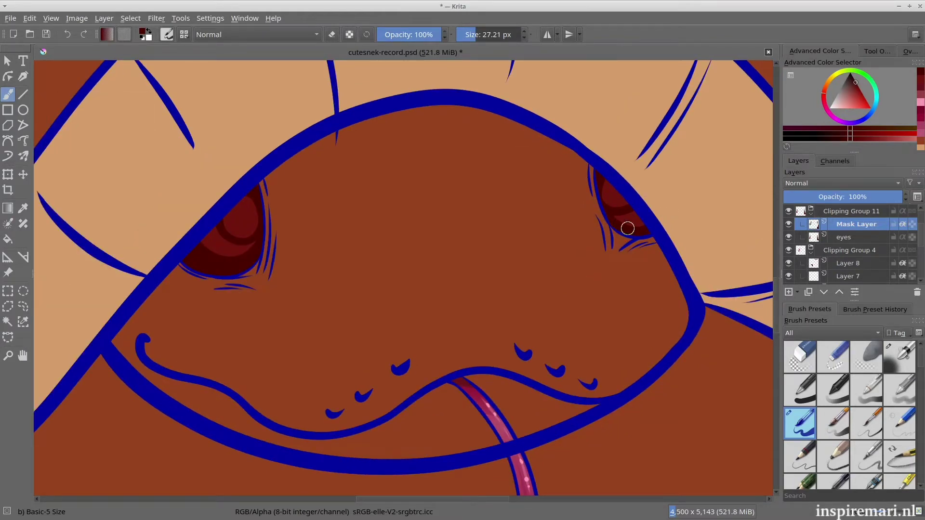
key("m")
left_click_drag(570, 195, 577, 221)
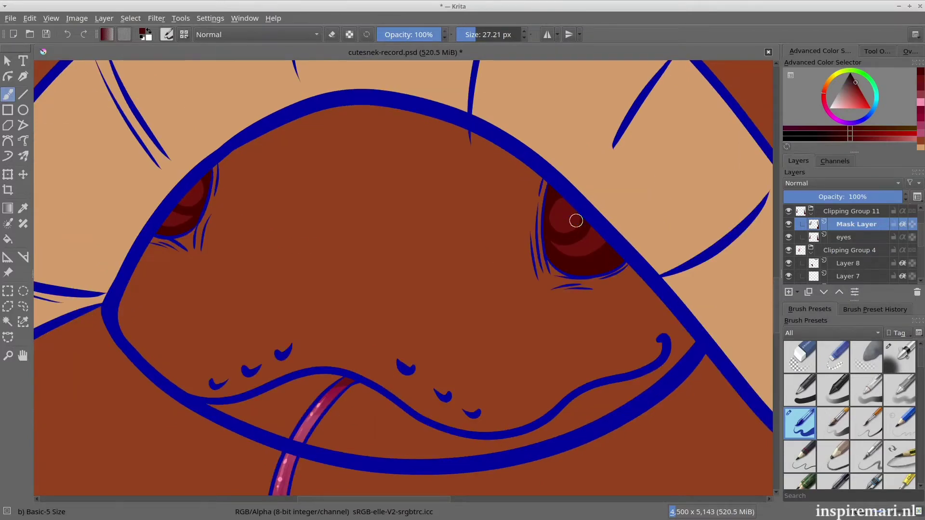
Step: Add a layer to the eyes' clipping group and paint thin, brighter crimson streaks in the irises with the 15.28 px brush
left_click(788, 292)
key("l")
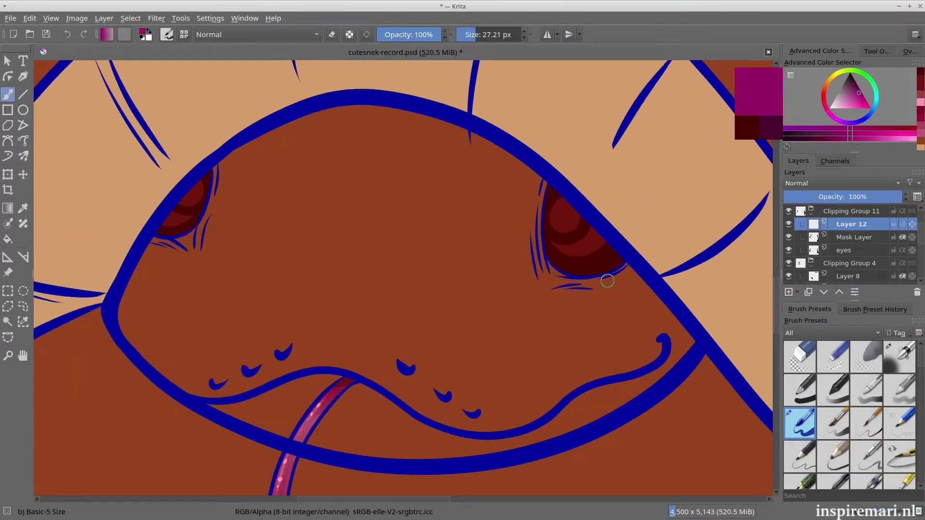
key("l")
key("l")
key("l")
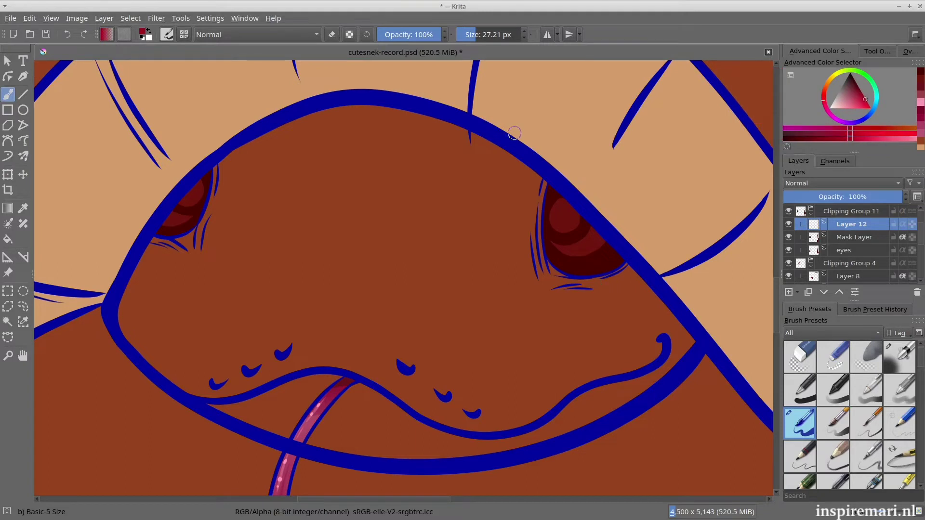
key("bracketleft")
key("bracketleft")
key("bracketleft")
mouse_move(561, 243)
left_mouse_down()
mouse_move(567, 263)
mouse_move(586, 261)
left_mouse_up()
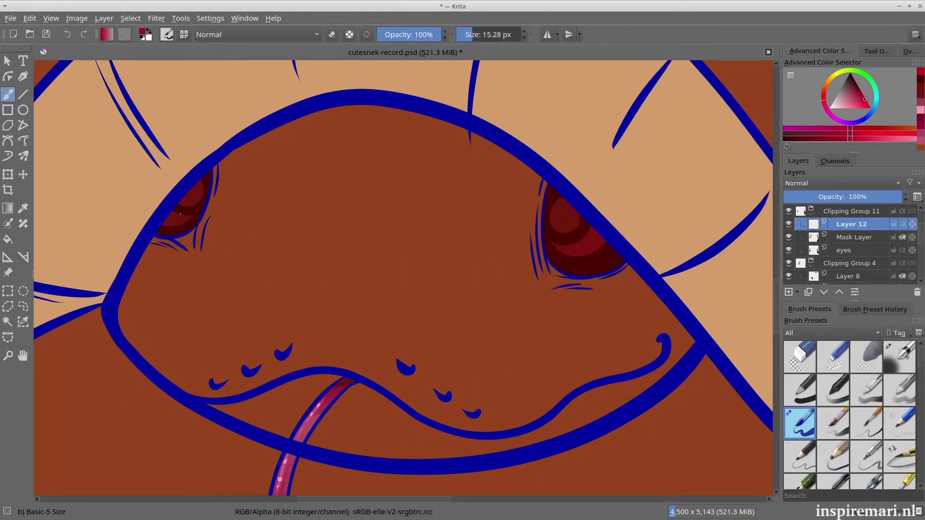
Step: Compare blending modes on the iris streaks layer, including Burn, and set it to Lighten
left_click(841, 184)
left_click(819, 256)
left_click(841, 184)
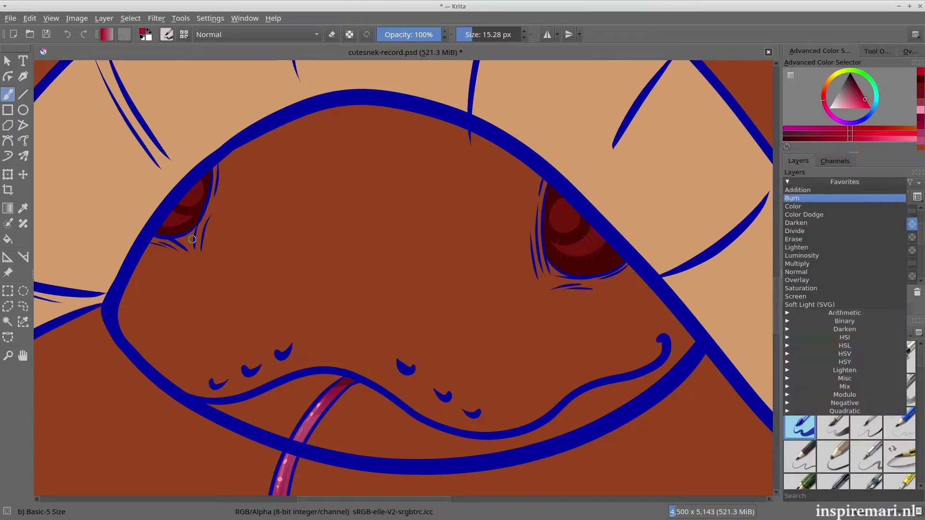
left_click(819, 198)
left_click(842, 183)
left_click(810, 223)
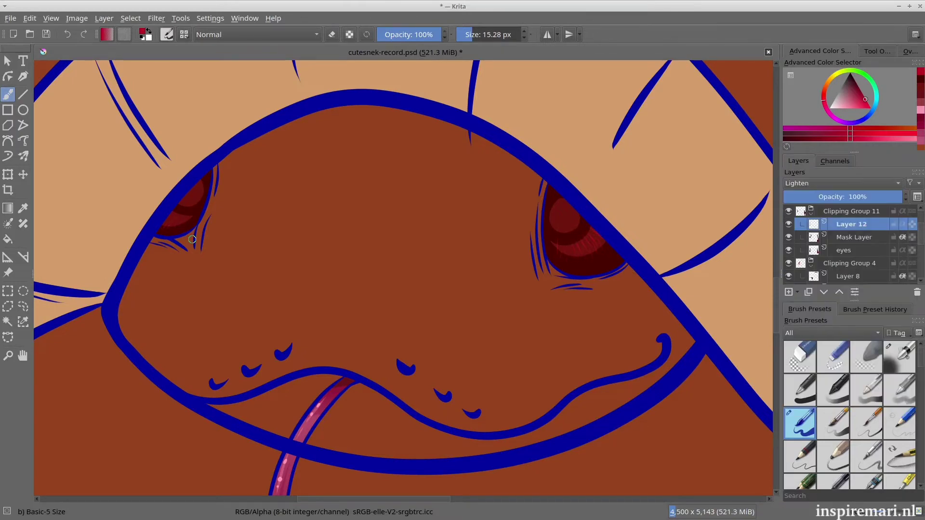
Step: Paint dark crimson over the upper part of the eyes on a new alpha-inheriting layer with the 29.30 px brush
key("Insert")
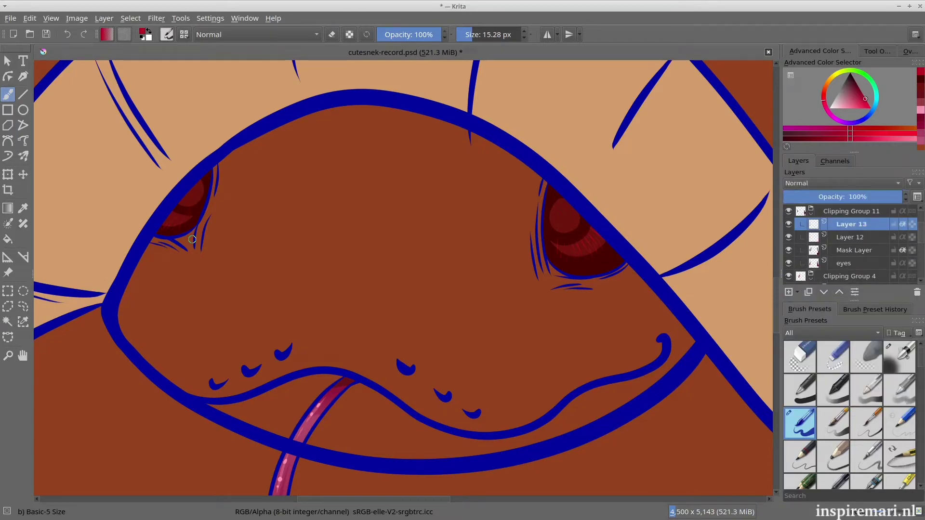
left_click(192, 239, "ctrl")
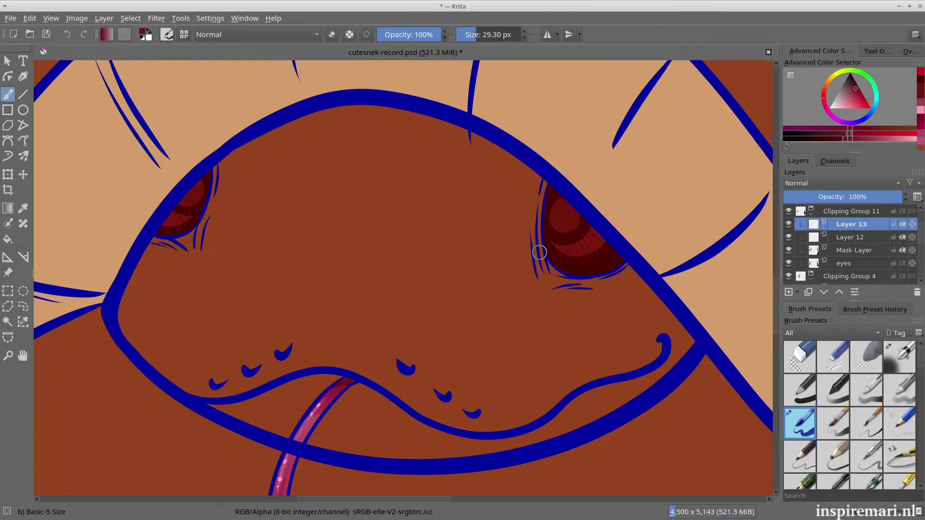
left_click_drag(540, 252, 542, 245)
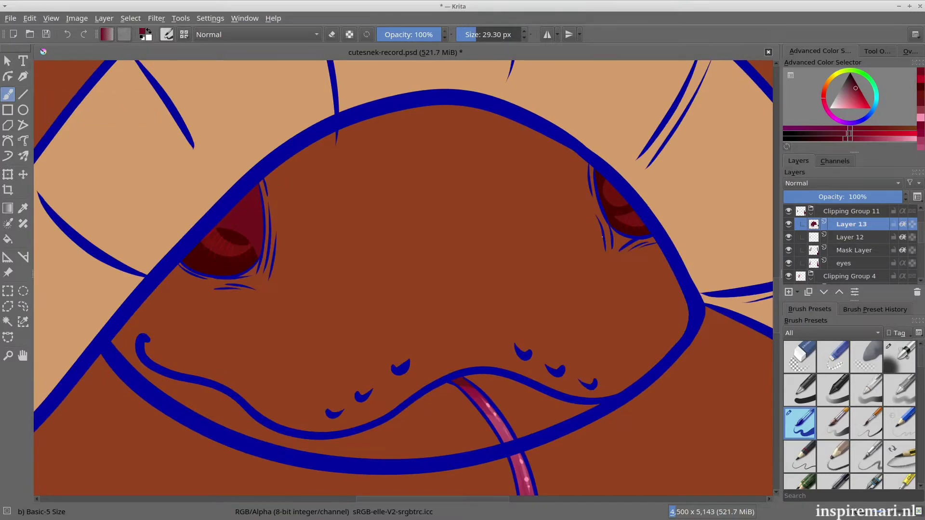
Step: Try Darken on the dark-crimson eye layer, then set its blending mode to Multiply with 82% opacity
left_click(842, 183)
left_click(819, 223)
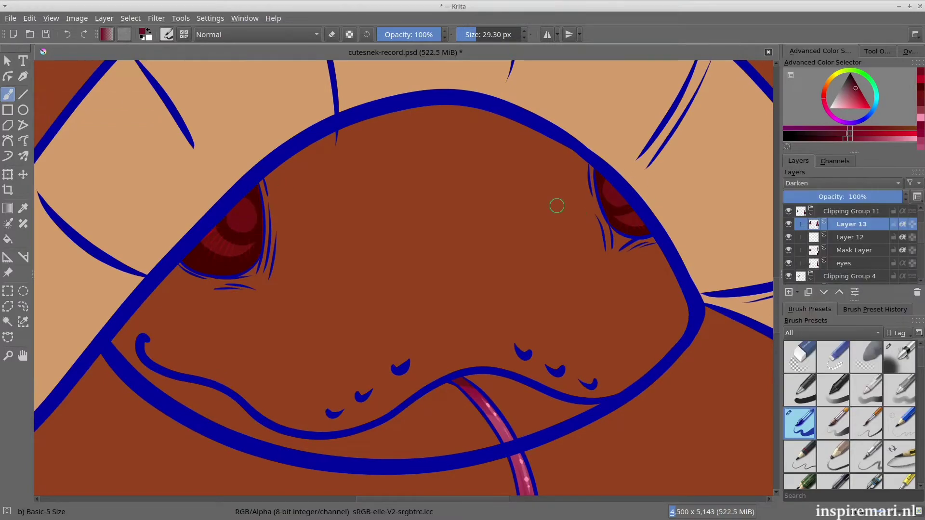
left_click(843, 183)
left_click(819, 265)
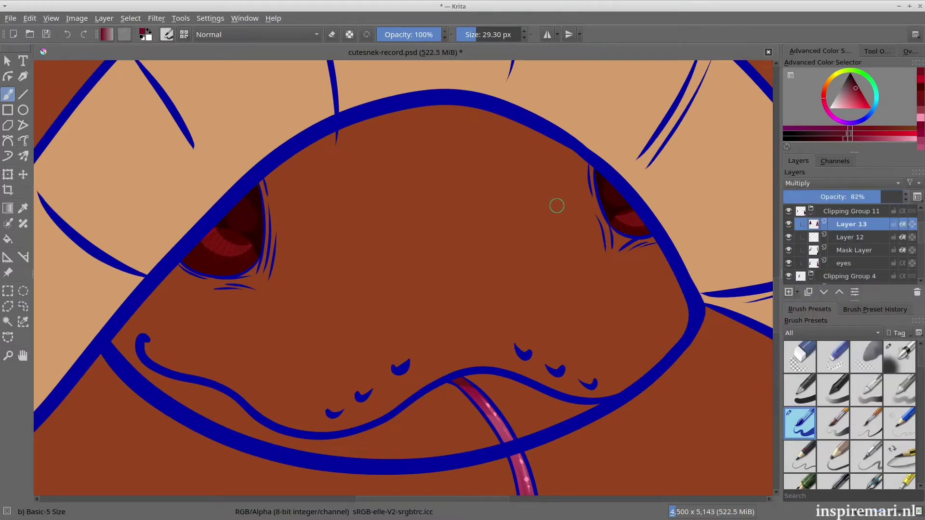
Step: Add another layer to the eyes' clipping group and darken the smaller eye's upper edge with near-black red using the 133.65 px Airbrush Soft
left_click(789, 292)
left_click(900, 357)
left_click(855, 80)
left_click(477, 35)
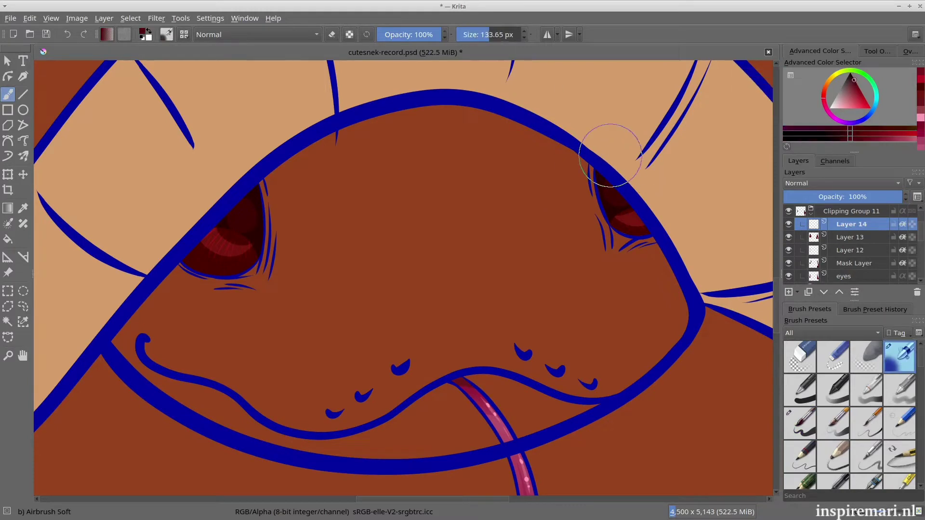
left_click_drag(649, 159, 663, 202)
key("k")
left_click_drag(609, 164, 636, 201)
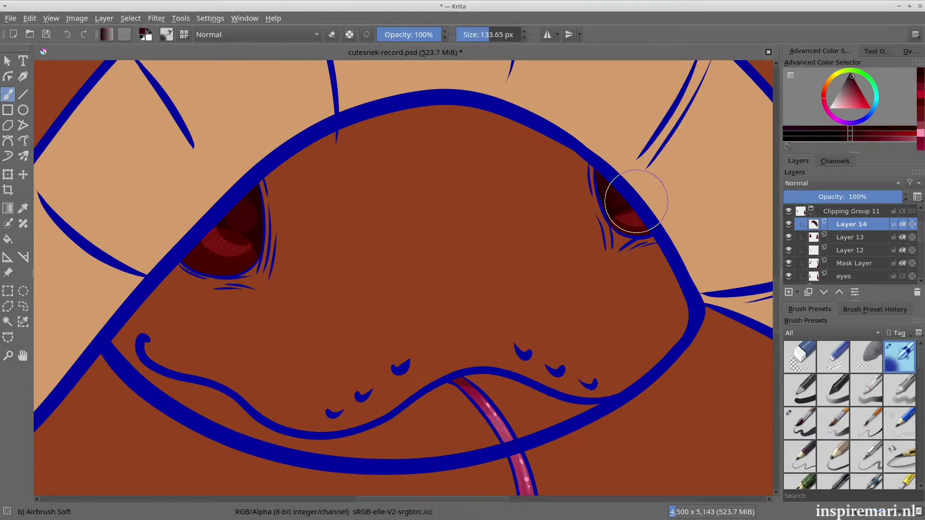
Step: Paint rounded pale-pink highlights on both eyes on a new clipped layer using the 29.30 px Basic-5 Size brush
key("m")
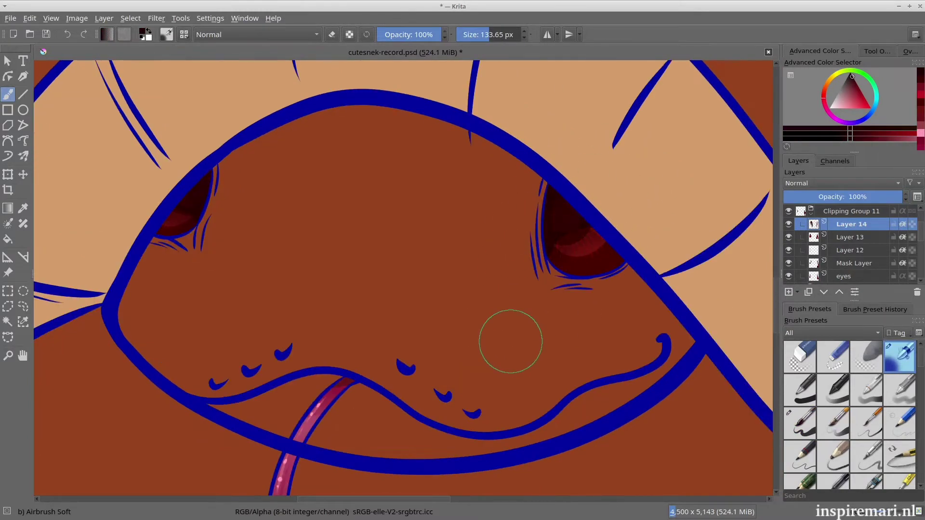
left_click(837, 109)
left_click(483, 35)
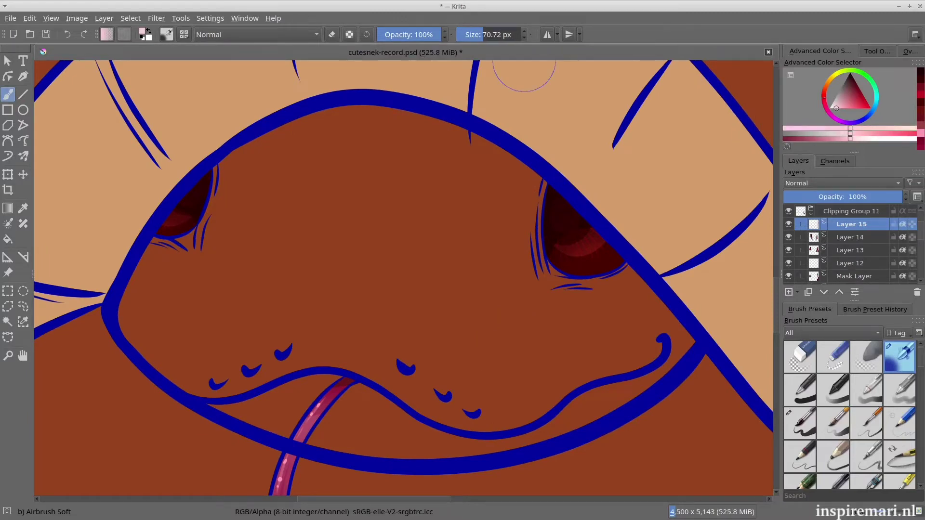
left_click(800, 424)
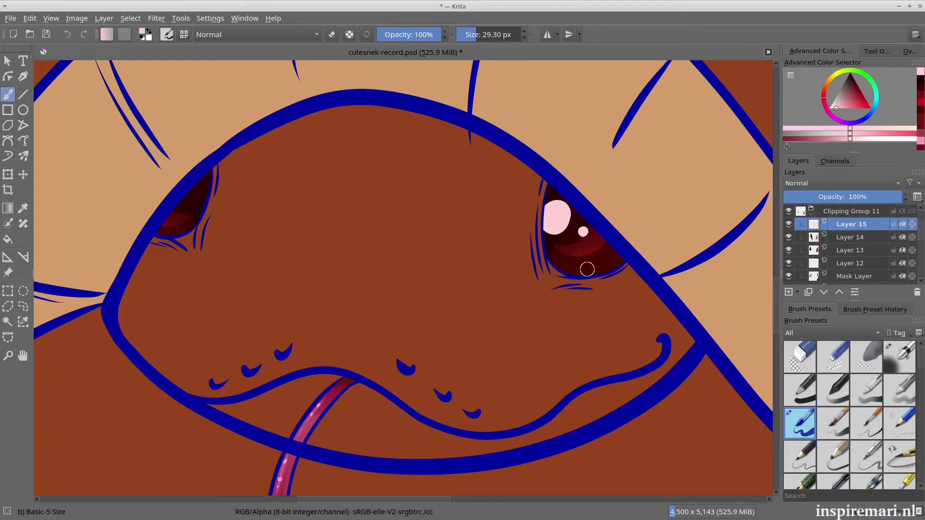
key("m")
left_click_drag(603, 185, 612, 199)
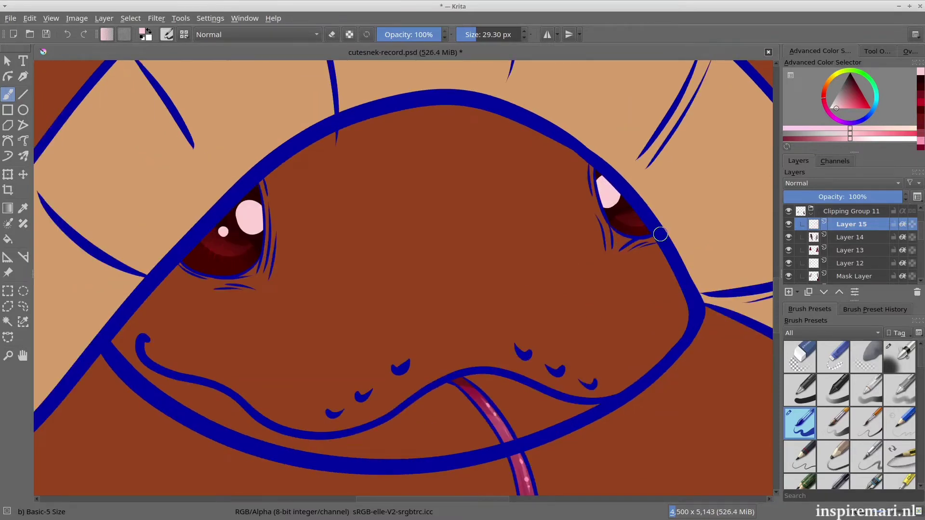
Step: Paint a curved pale-pink reflection band across both eyes on another new clipped layer and erase thin gaps through it
key("m")
left_click_drag(554, 255, 595, 230)
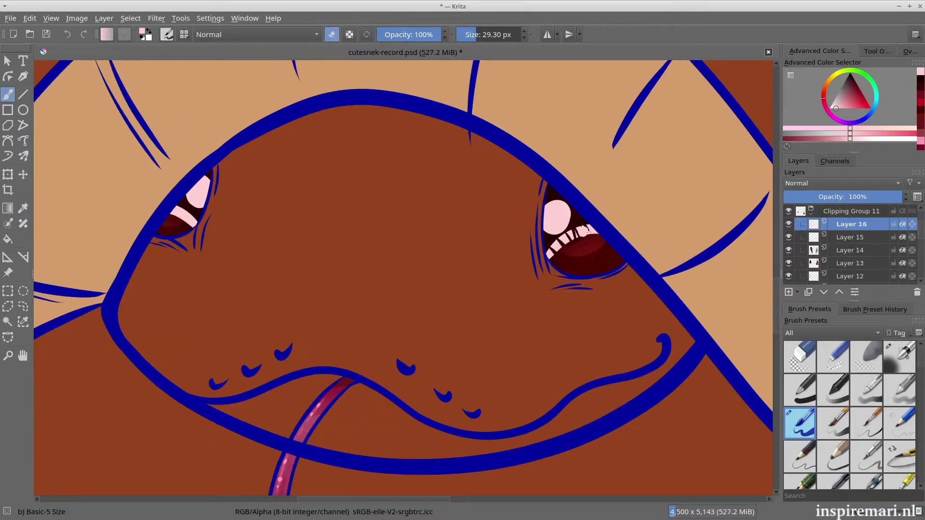
key("m")
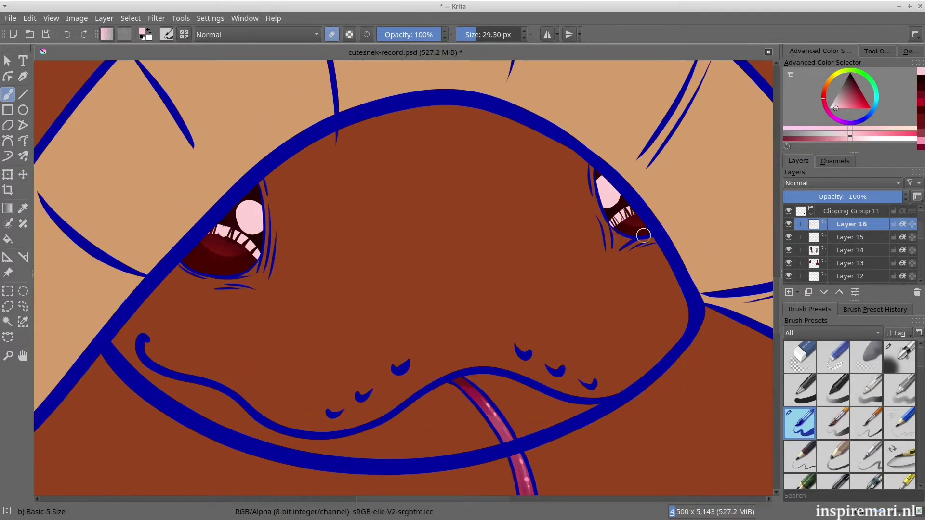
Step: Set the eye reflection layer's blending mode to Lighten with 19% opacity and check both eyes in mirrored view
left_click(843, 183)
left_click(810, 355)
left_click(807, 197)
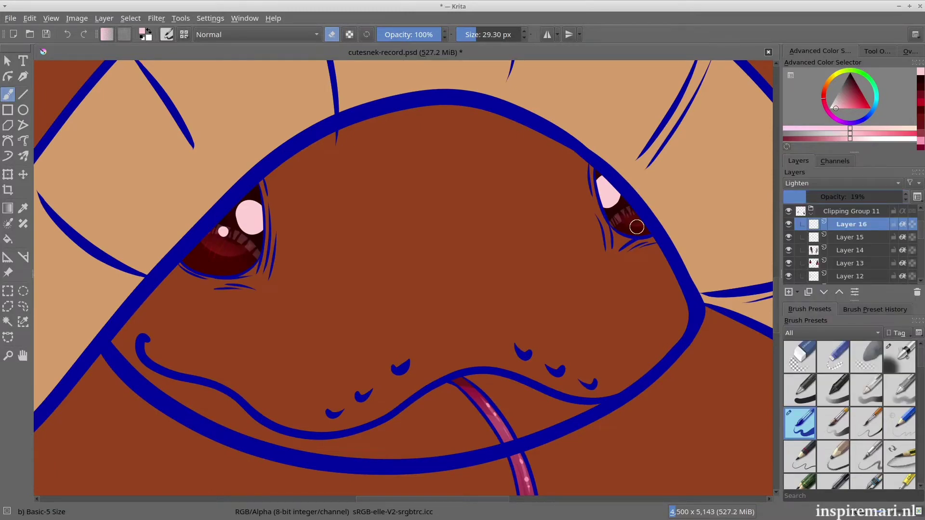
key("m")
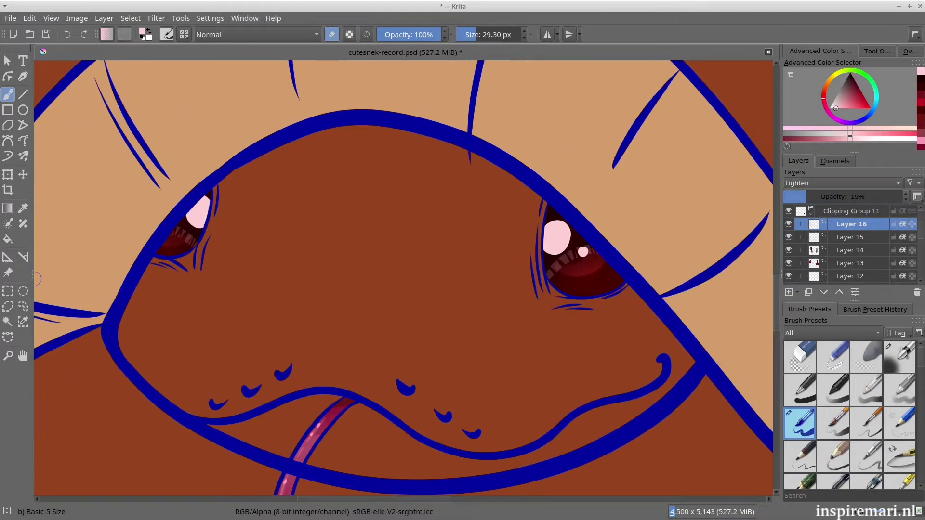
scroll(593, 278, "up", 2)
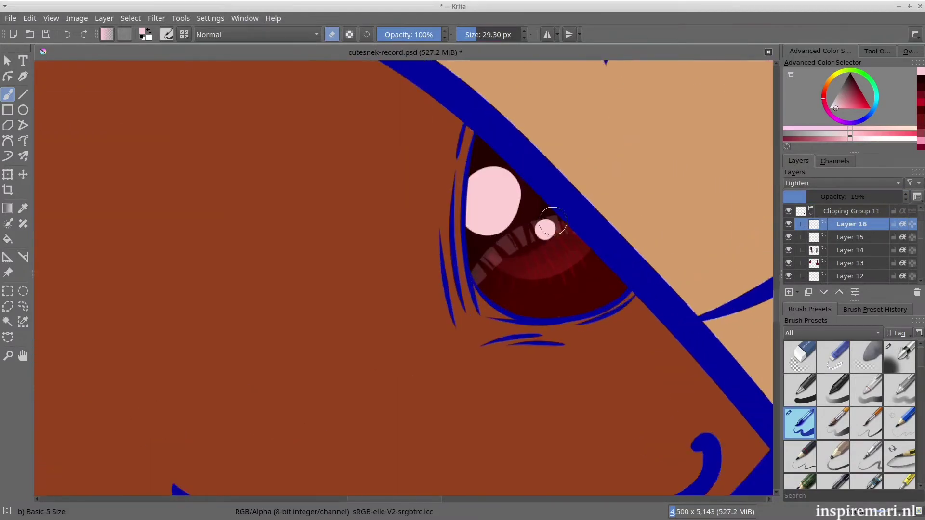
scroll(514, 294, "down", 3)
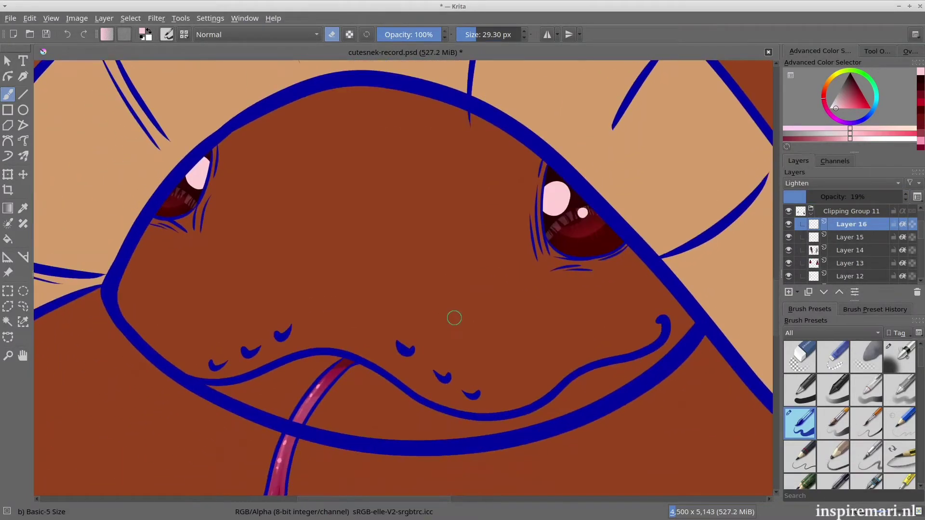
Step: Create a clipping group from the topcolor layer and sample the snake's body brown with erasing turned off
scroll(455, 316, "down", 3)
scroll(848, 239, "down", 5)
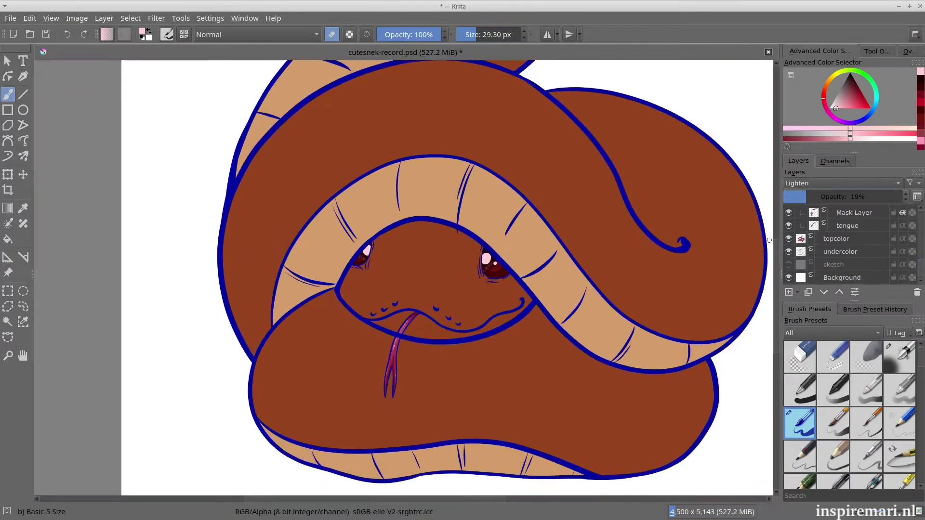
left_click(841, 239)
key("ctrl+shift+g")
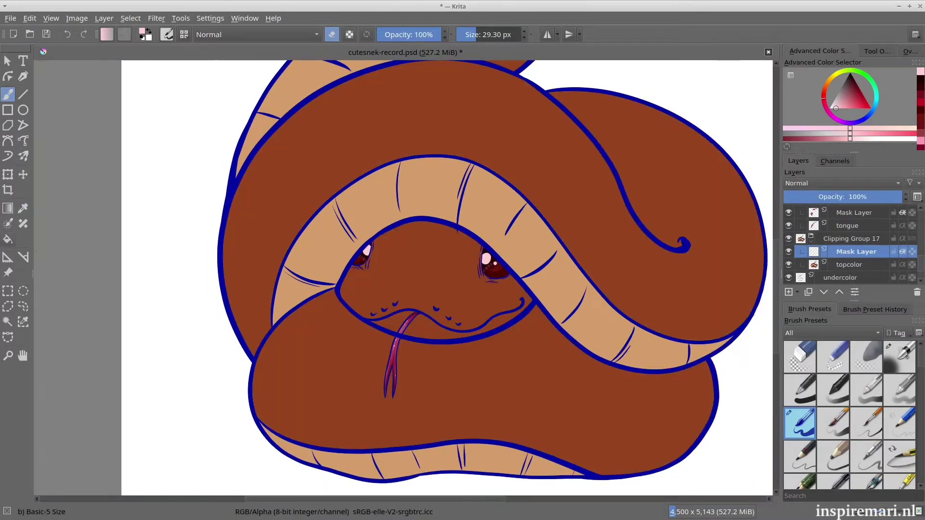
left_click(251, 182, "ctrl")
key("e")
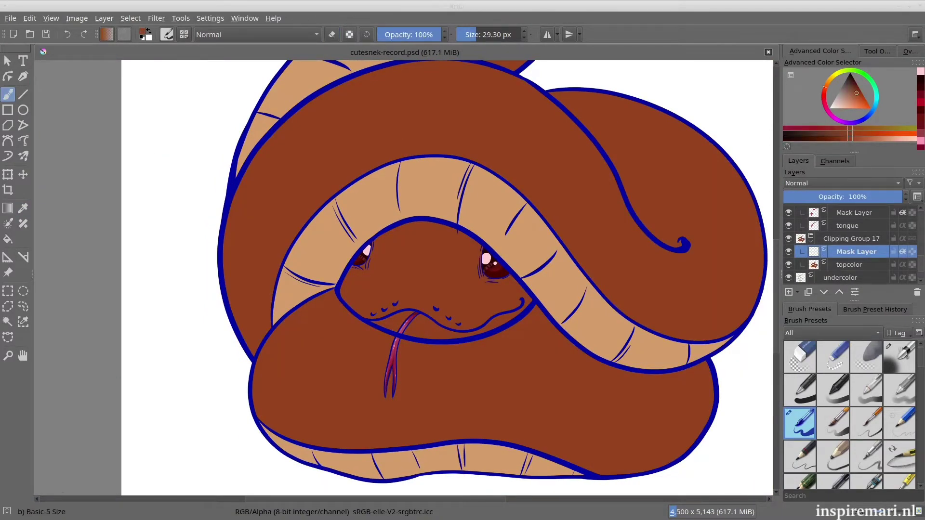
Step: Try the Texture Snow Pile brush at 1,000 px in near-black brown on the arched coil, and undo the mark
scroll(851, 414, "down", 10)
left_click(866, 439)
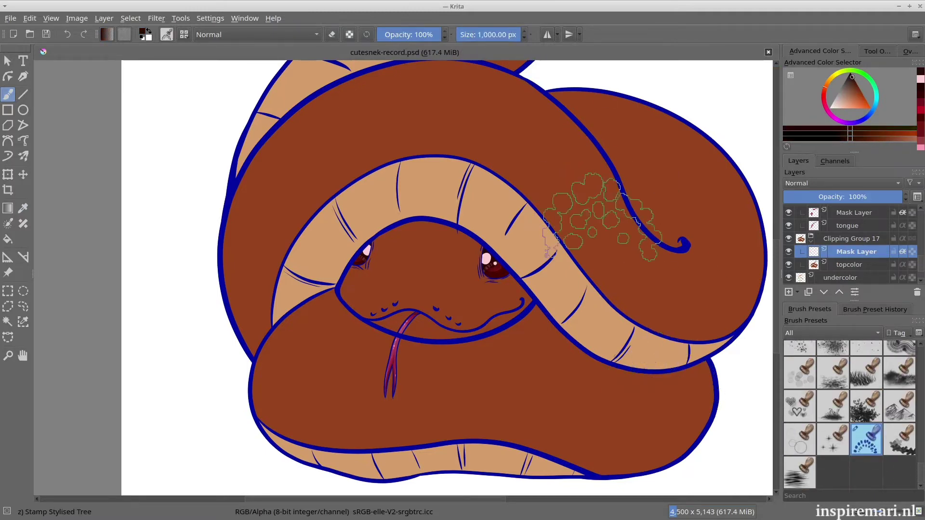
key("slash")
left_click(566, 195)
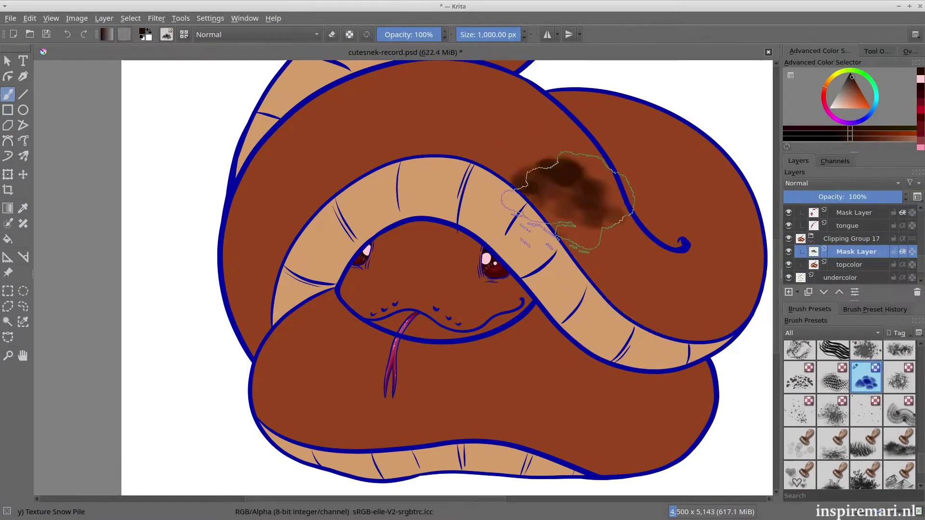
key("ctrl+z")
scroll(866, 400, "up", 2)
Step: Speckle the brown coils and tail with soft near-black spots using the Texture Large Splat brush at 830.18 px
left_click(866, 398)
left_click(596, 206)
key("ctrl+z")
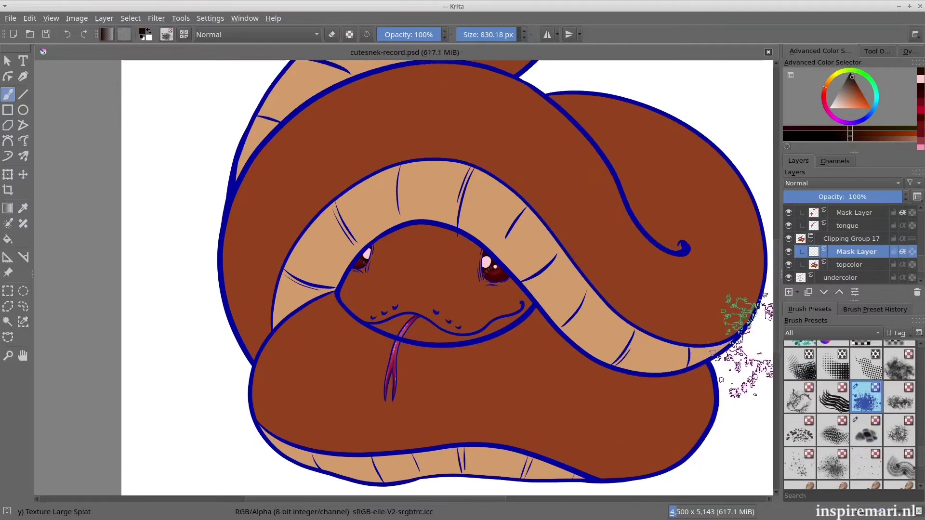
left_click_drag(775, 346, 775, 331)
mouse_move(255, 380)
left_mouse_down()
mouse_move(272, 279)
mouse_move(494, 176)
mouse_move(677, 365)
mouse_move(661, 196)
mouse_move(723, 299)
mouse_move(574, 300)
mouse_move(612, 343)
left_mouse_up()
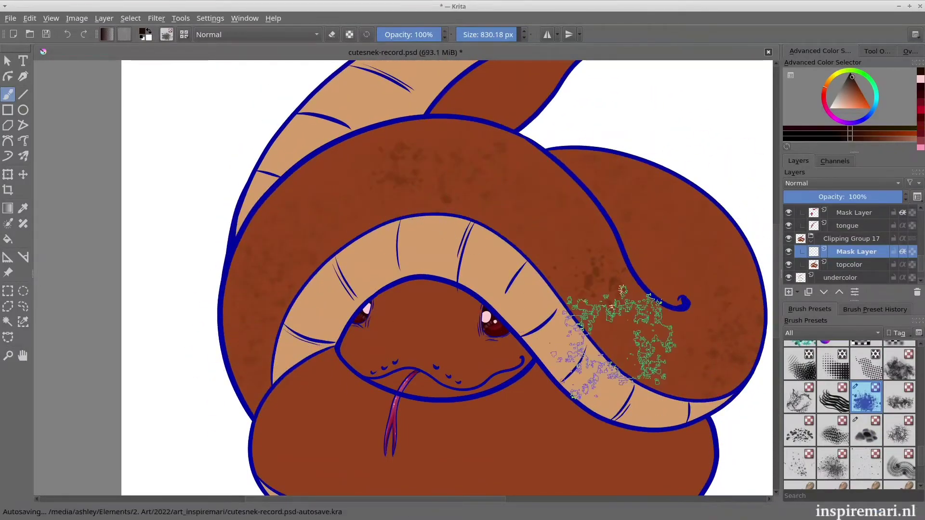
left_click_drag(776, 333, 776, 284)
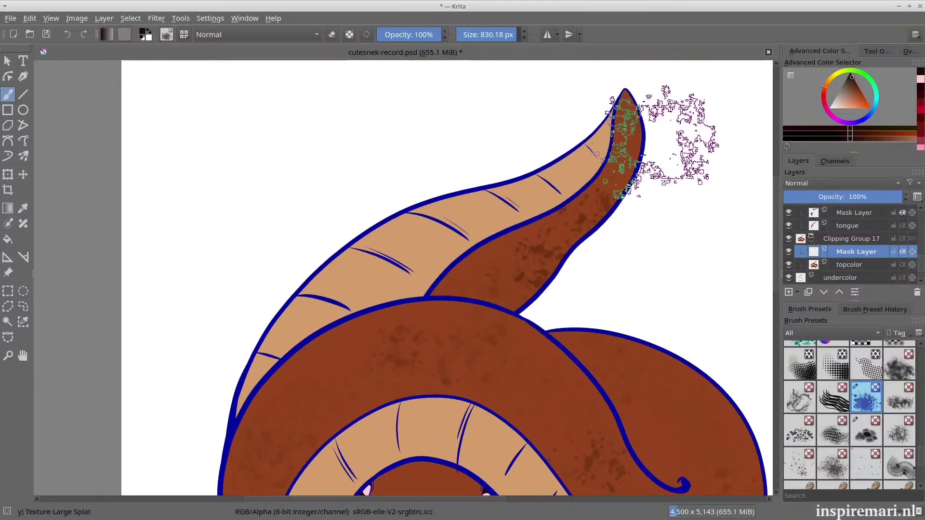
left_click_drag(776, 284, 775, 335)
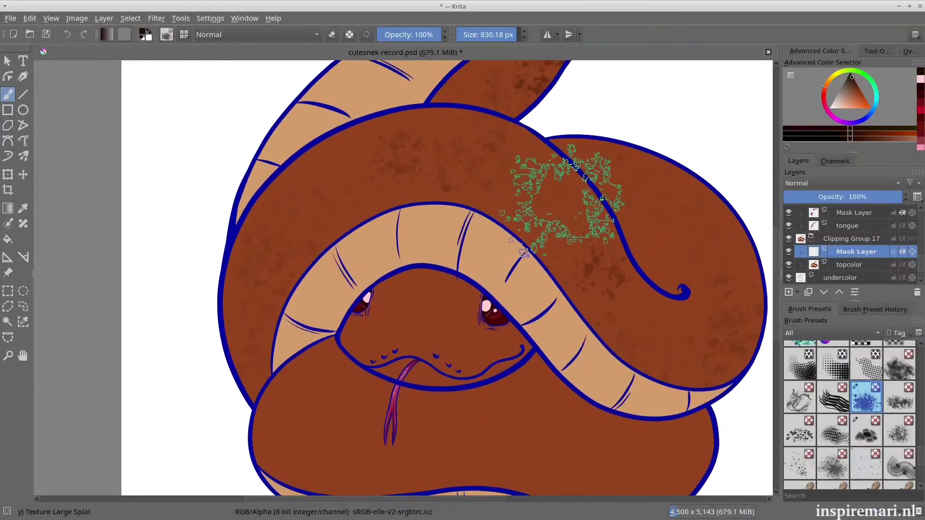
Step: Stamp stronger dark splats on the arched coil, its outer side and the snake's head
mouse_move(562, 200)
left_mouse_down()
mouse_move(764, 275)
mouse_move(672, 176)
mouse_move(704, 216)
mouse_move(720, 200)
mouse_move(666, 161)
left_mouse_up()
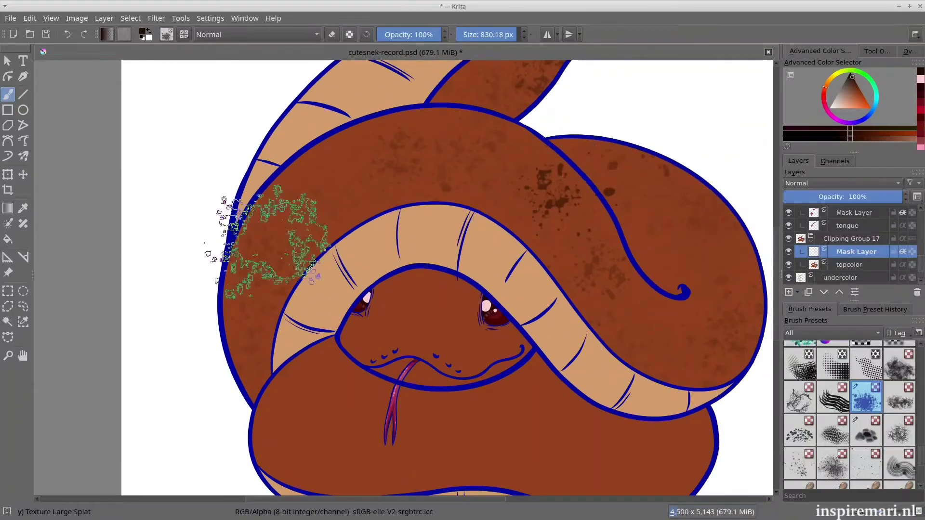
left_click(269, 243)
left_click(269, 395)
left_click_drag(775, 331, 776, 365)
left_click(410, 176)
left_click(466, 151)
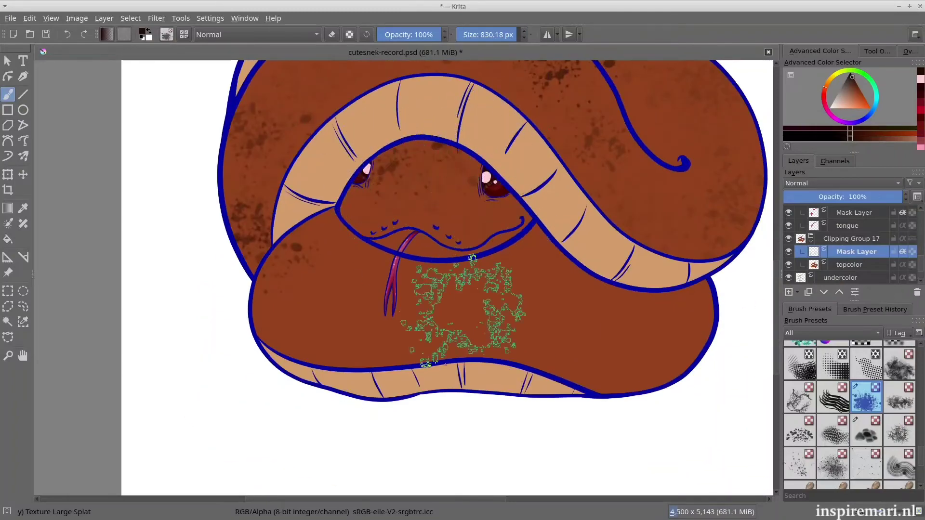
Step: Spread dark splats over the lower brown coil, from below the tongue to its far end
left_click(412, 302)
left_click(333, 300)
left_click(564, 269)
left_click(619, 335)
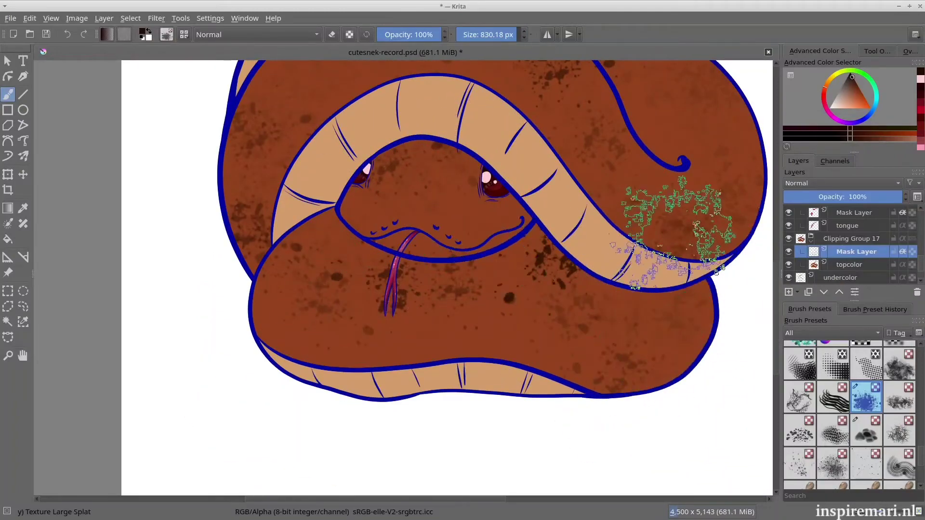
Step: Add near-black and reddish-brown splats to the arched coil and extend the speckling up to the tail
scroll(689, 380, "up", 3)
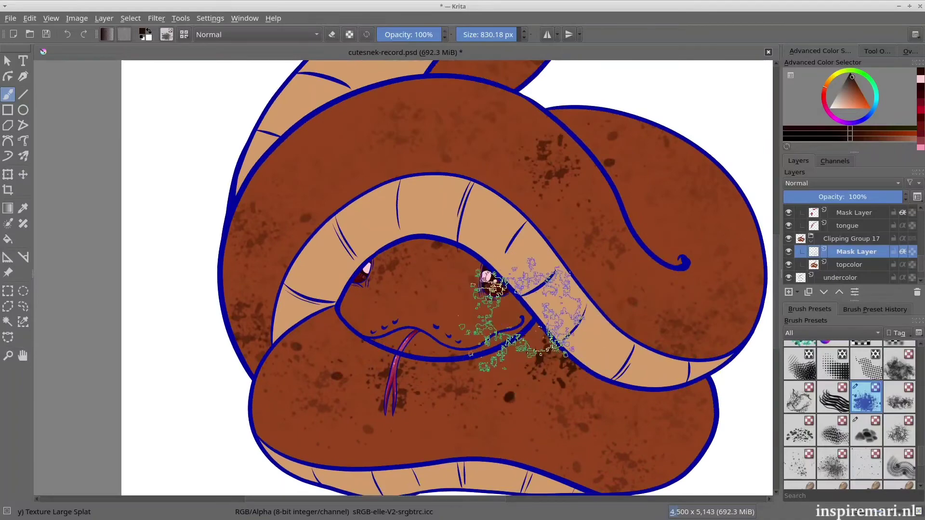
left_click(321, 178)
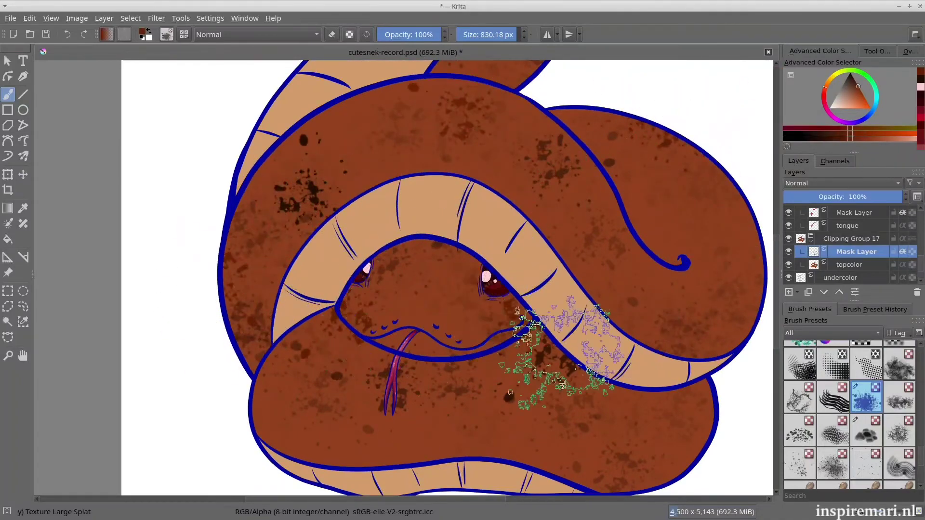
scroll(661, 382, "up", 8)
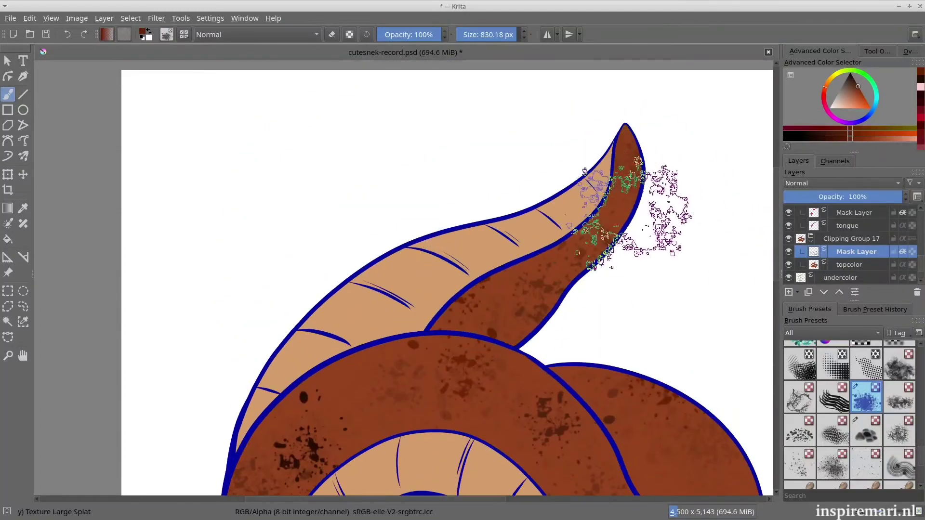
scroll(732, 198, "down", 7)
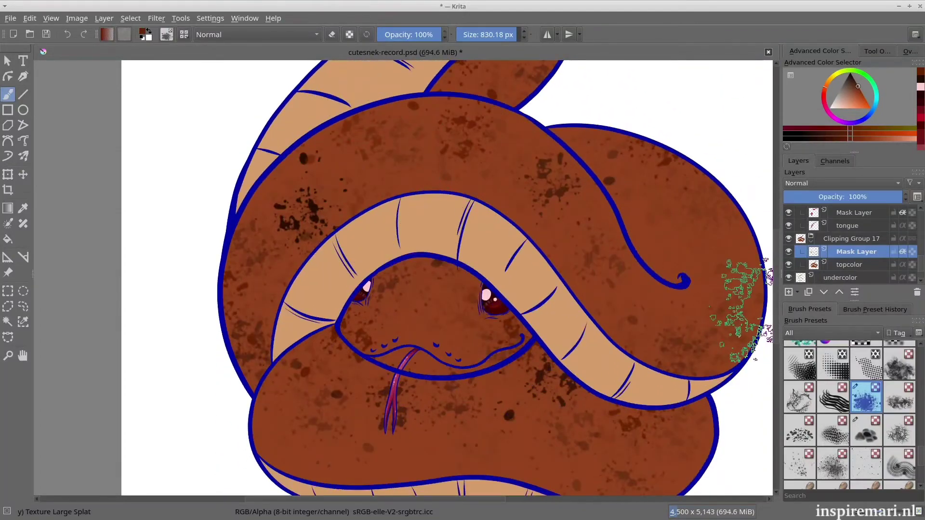
Step: Shade the arched coil's inner edge and the curled fold dark brown on a new clipped layer with Pencil-6 Quick Shade at 330.99 px
scroll(851, 415, "up", 10)
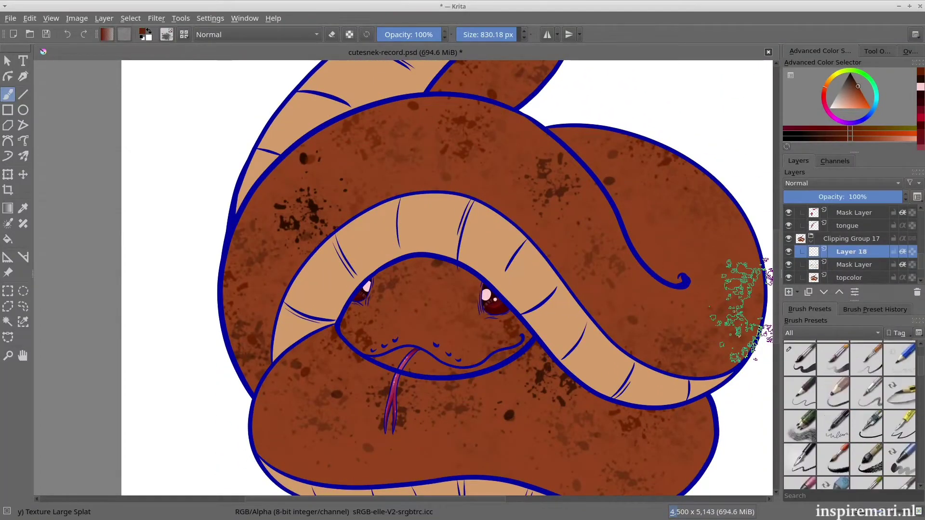
left_click(800, 387)
left_click(516, 35)
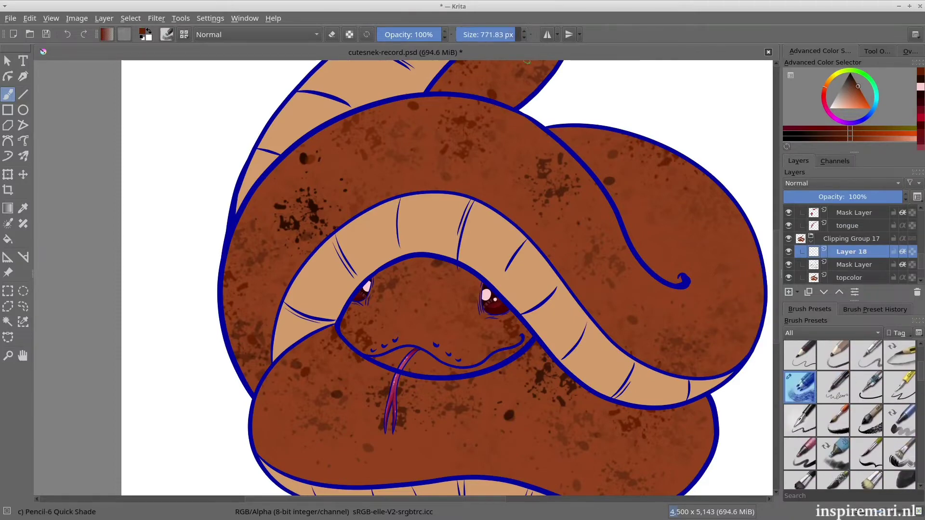
left_click(501, 35)
mouse_move(371, 215)
left_mouse_down()
mouse_move(272, 366)
mouse_move(275, 285)
mouse_move(293, 249)
mouse_move(443, 170)
mouse_move(501, 191)
mouse_move(394, 166)
mouse_move(549, 229)
mouse_move(753, 342)
left_mouse_up()
left_click_drag(671, 279, 681, 247)
mouse_move(555, 271)
left_mouse_down()
mouse_move(615, 340)
mouse_move(758, 333)
left_mouse_up()
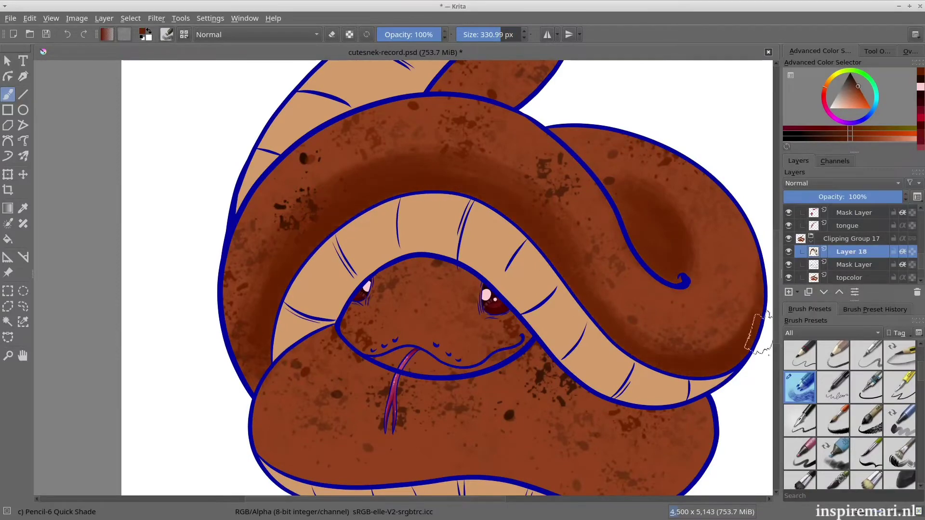
Step: Rename the splatter layer as spots and move it above the shading layer
double_click(854, 264)
type("spots")
key("Return")
left_click_drag(851, 265, 849, 246)
Step: Change the spots layer's blending mode, trying Overlay at 96% opacity
left_click(842, 183)
left_click(814, 195)
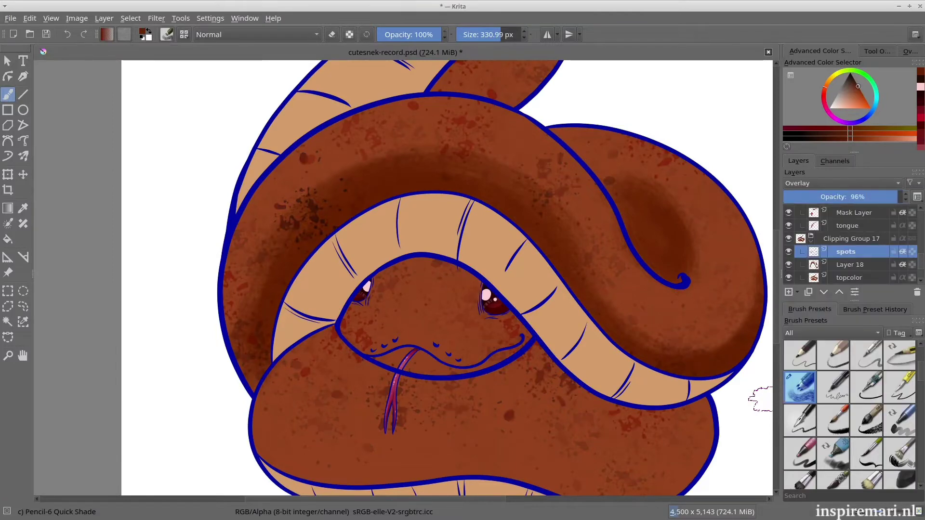
Step: Return to the body shading layer and shade the tail and arched coil dark brown with the 330.99 px pencil brush
left_click(851, 264)
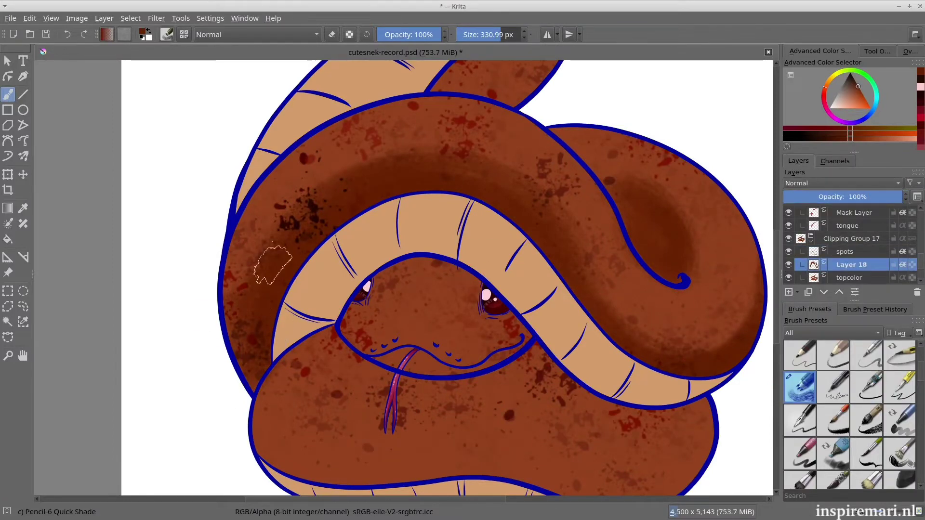
scroll(528, 249, "up", 3)
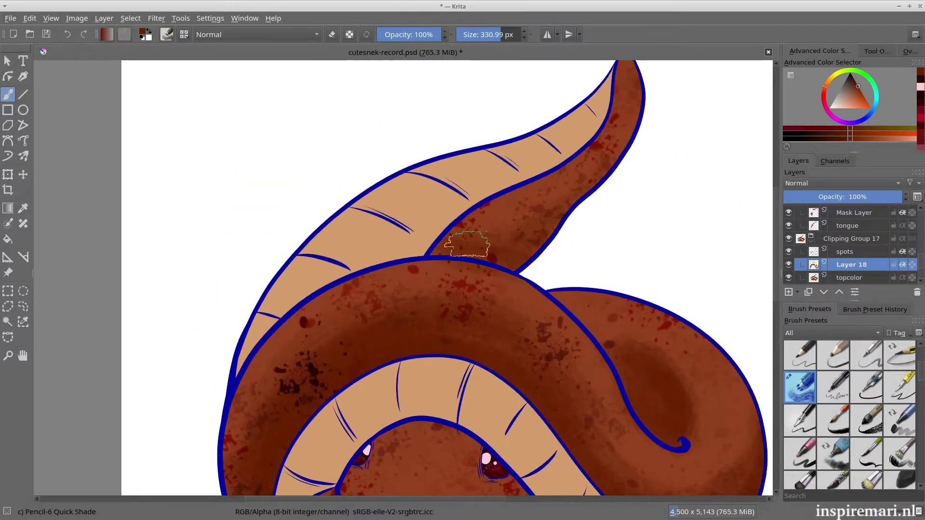
scroll(766, 294, "up", 2)
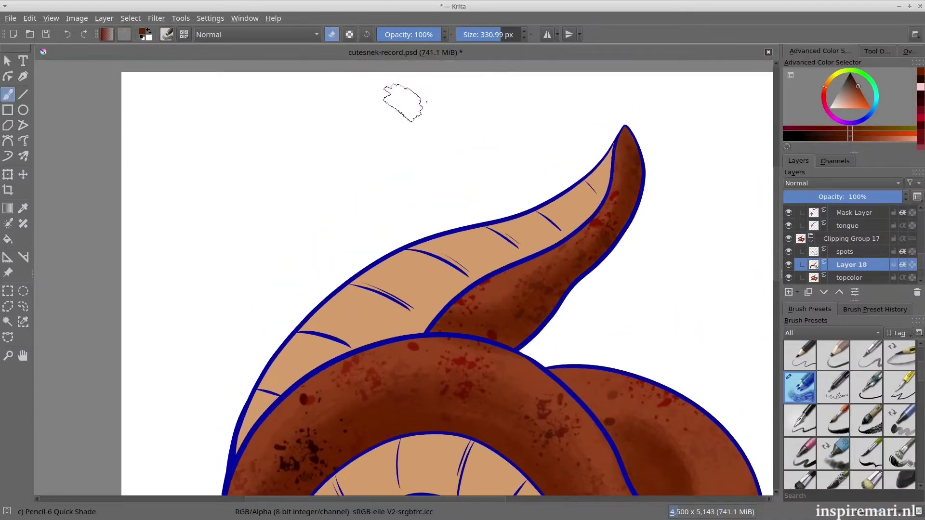
Step: Shade the head dark brown beneath the overlapping coil and around the eyes on the body shading layer
scroll(544, 169, "down", 6)
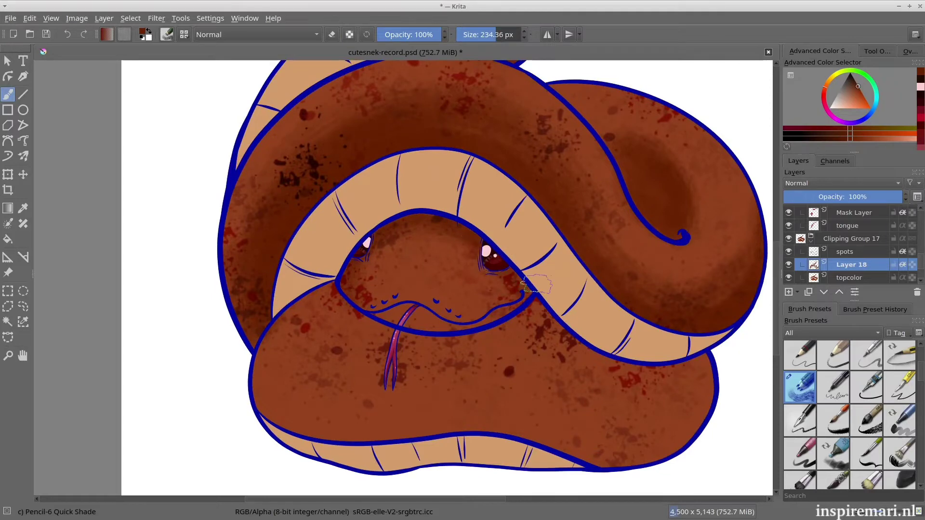
mouse_move(448, 225)
left_mouse_down()
mouse_move(475, 282)
mouse_move(457, 217)
mouse_move(501, 279)
left_mouse_up()
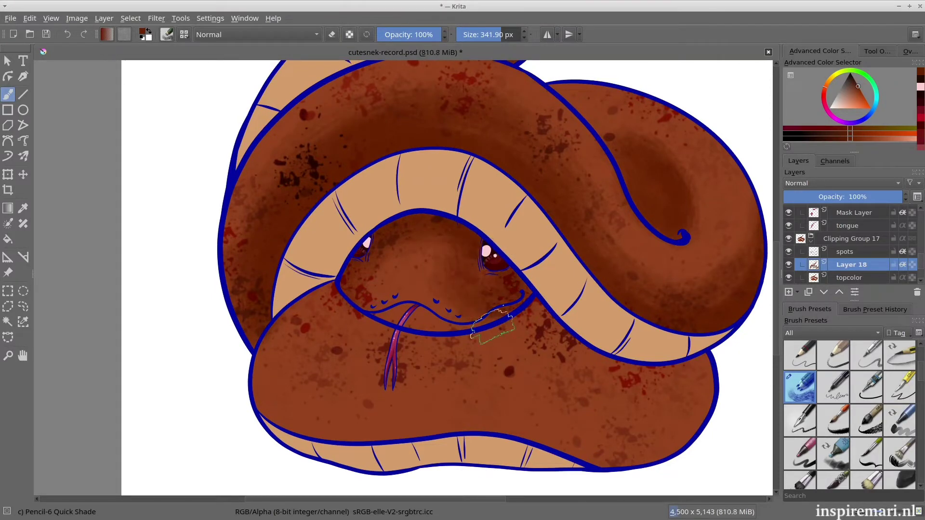
Step: Shade the bottom coil dark brown beneath the head, below the arched belly band and along its outer edges with the Pencil-6 Quick Shade brush
mouse_move(547, 303)
left_mouse_down()
mouse_move(435, 342)
mouse_move(346, 303)
mouse_move(365, 335)
mouse_move(338, 331)
mouse_move(262, 407)
left_mouse_up()
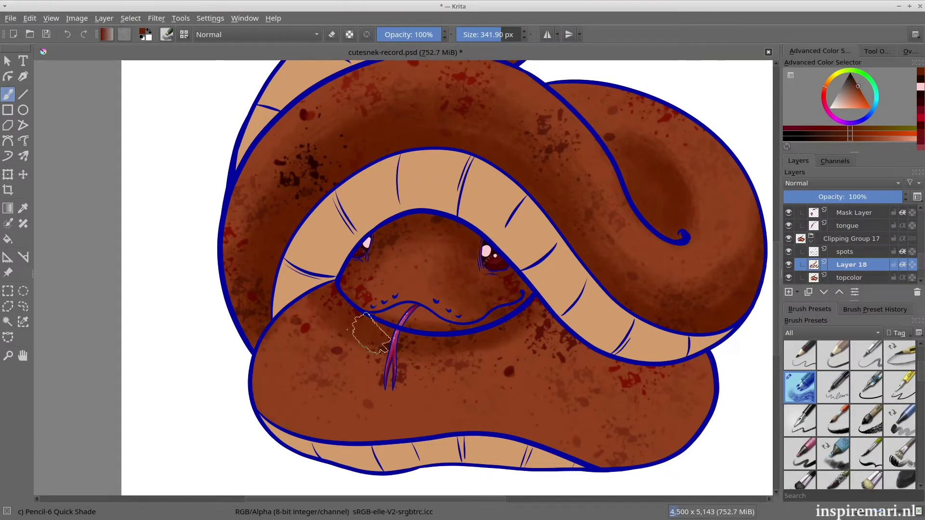
mouse_move(371, 332)
left_mouse_down()
mouse_move(261, 336)
mouse_move(334, 309)
mouse_move(384, 332)
left_mouse_up()
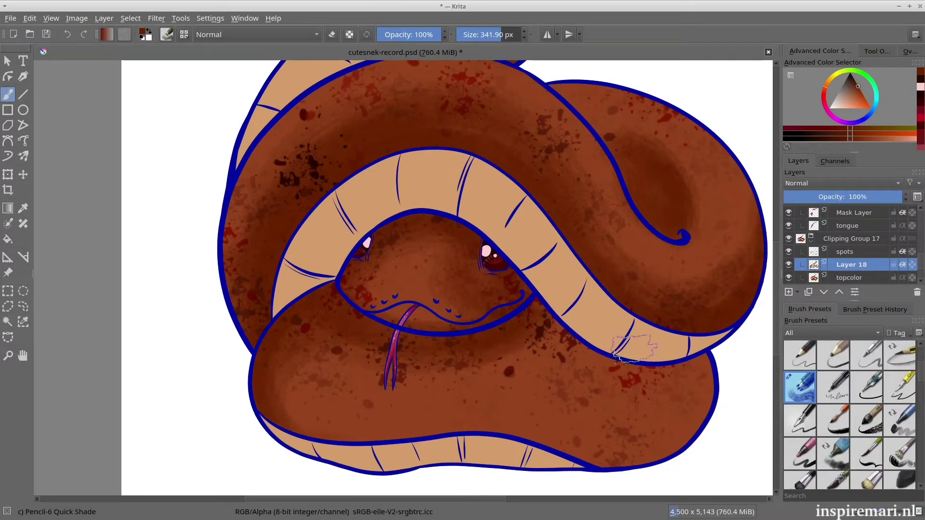
left_click_drag(453, 499, 486, 499)
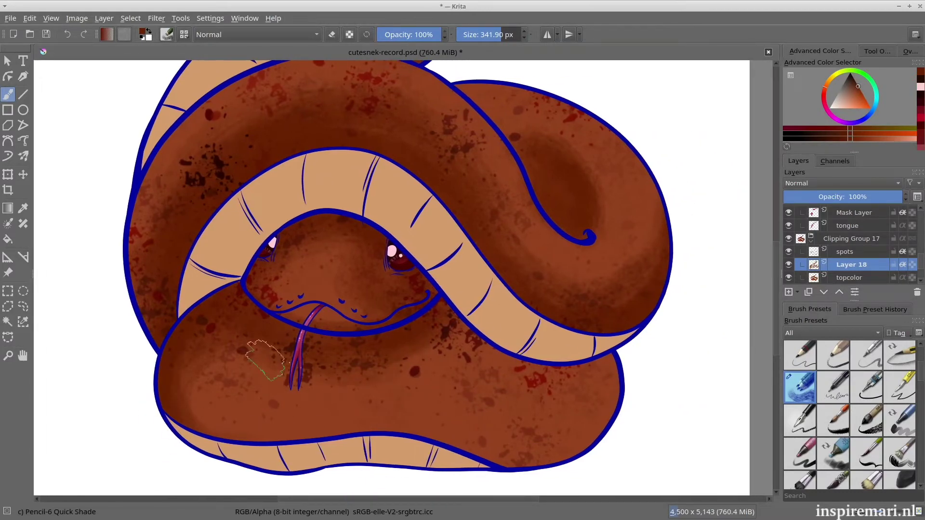
left_click_drag(220, 368, 193, 395)
mouse_move(548, 367)
left_mouse_down()
mouse_move(458, 469)
mouse_move(611, 398)
mouse_move(562, 365)
mouse_move(541, 364)
mouse_move(562, 437)
left_mouse_up()
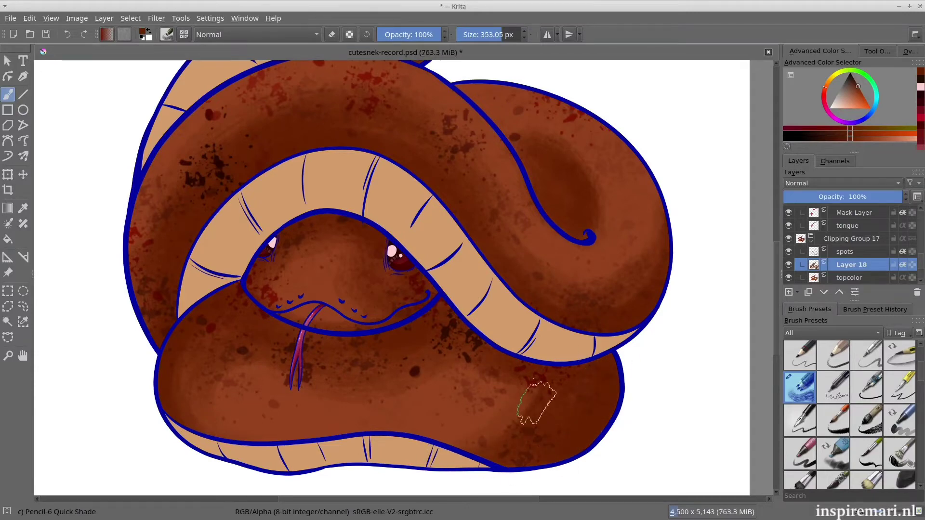
left_click_drag(537, 402, 278, 429)
Step: Add a layer above the body shading, deepen the tail's shadows in darker brown with the pencil brush at 251.93 px, and save the document
scroll(762, 318, "up", 3)
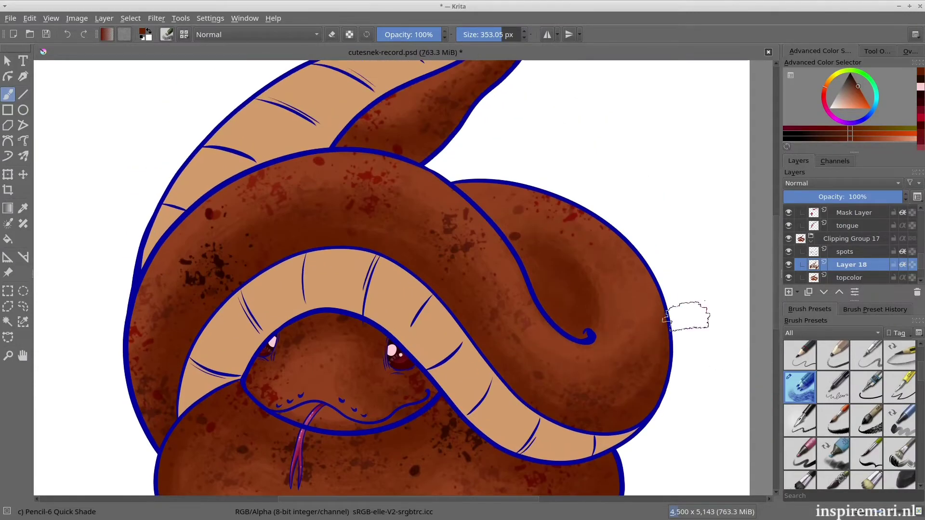
key("k")
key("k")
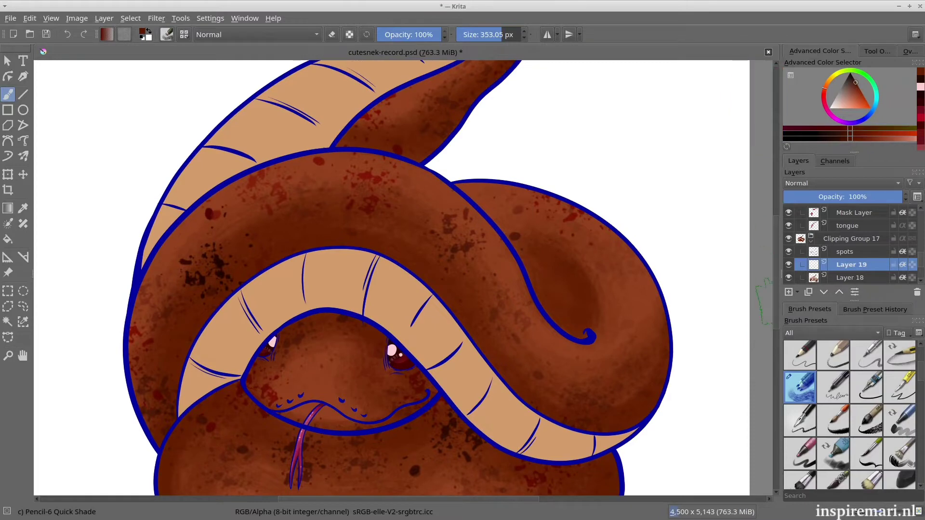
scroll(762, 328, "up", 3)
scroll(766, 422, "up", 2)
key("bracketleft")
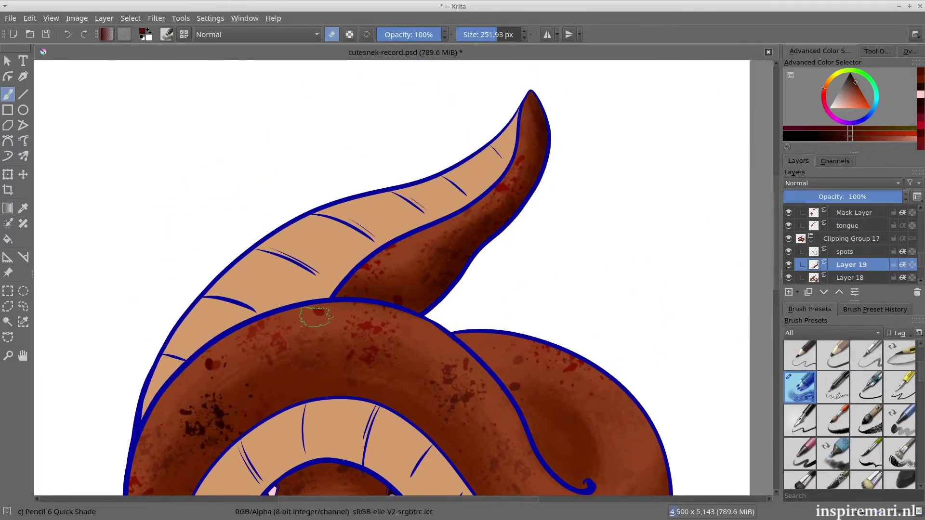
key("e")
scroll(315, 317, "down", 5)
key("ctrl+s")
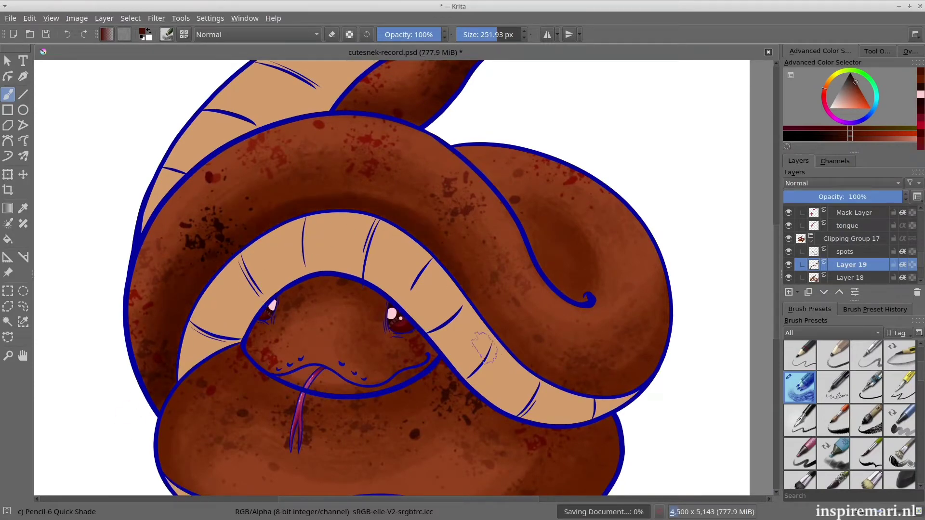
Step: Deepen the shadows along the outer coil, tail edges, head and bottom coil in the darker brown with the 251.93 px pencil brush
mouse_move(646, 372)
left_mouse_down()
mouse_move(626, 363)
mouse_move(665, 250)
left_mouse_up()
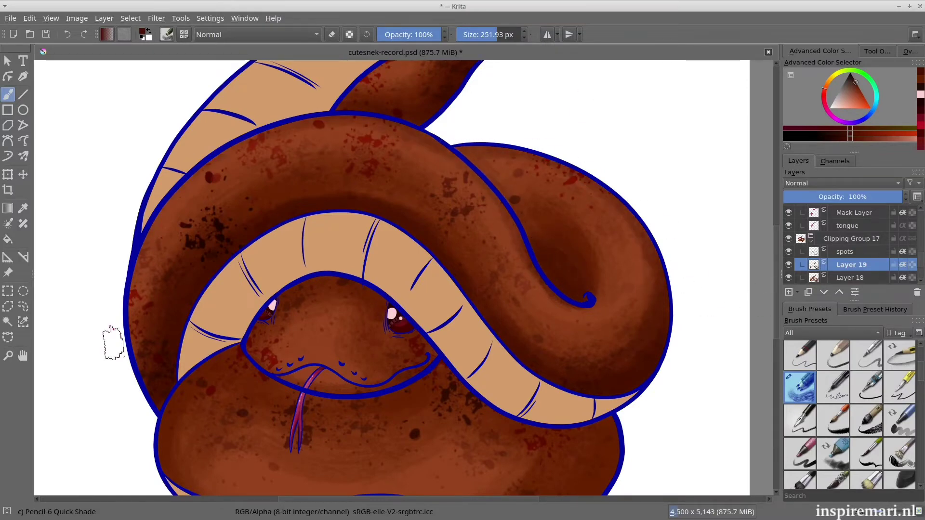
scroll(426, 222, "up", 3)
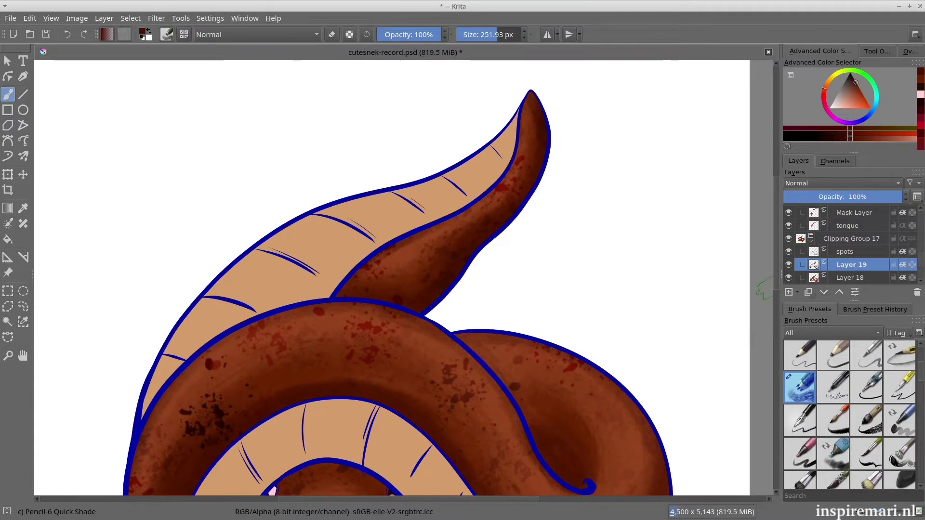
scroll(306, 196, "down", 5)
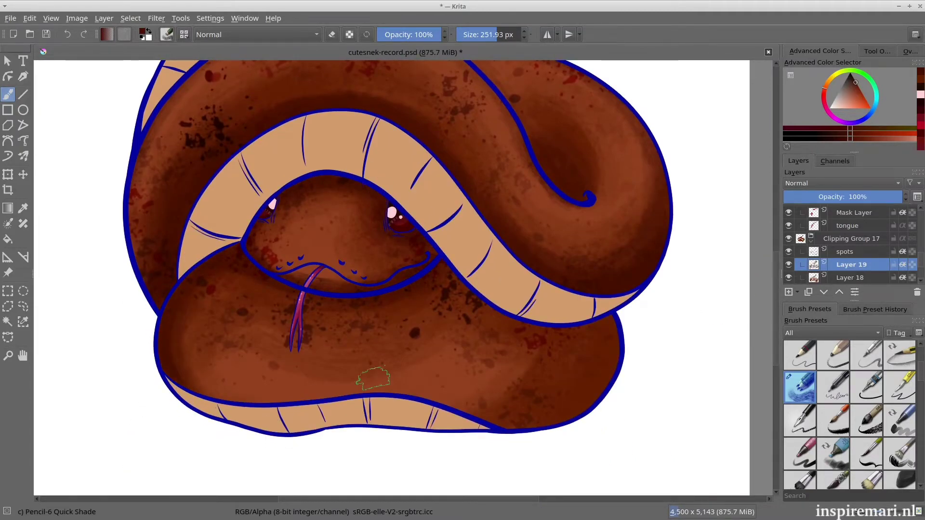
scroll(373, 379, "right", 2)
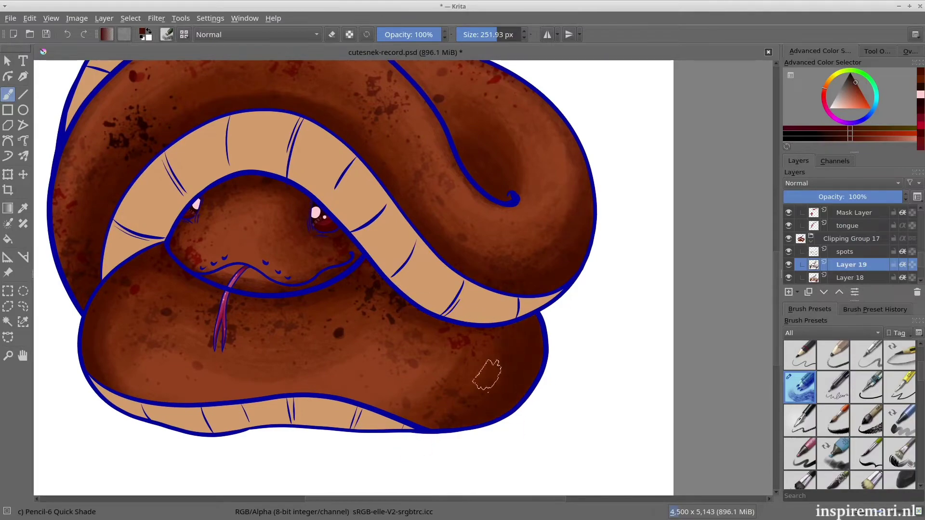
scroll(265, 382, "up", 3)
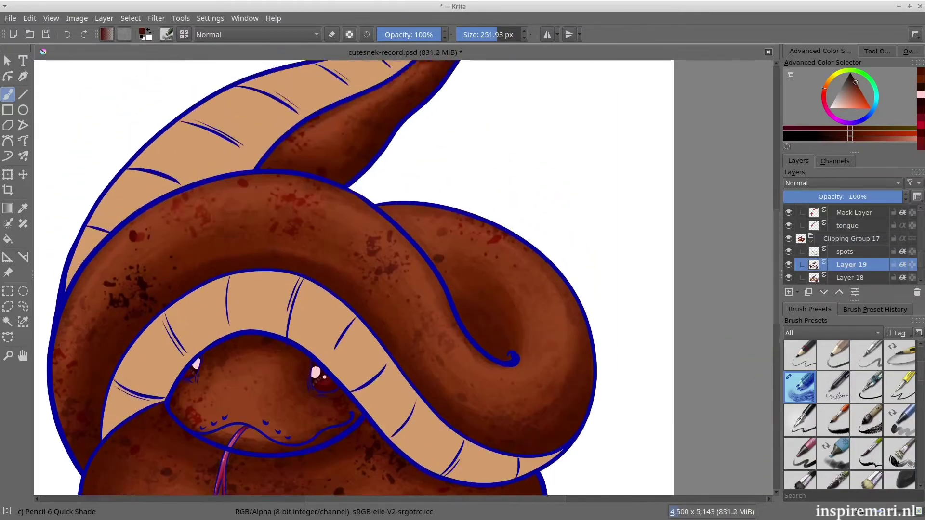
Step: Add another shading layer and darken the arched coil along its belly band in very dark brown with the Airbrush Soft brush at 225.89 px
scroll(763, 431, "down", 2)
key("slash")
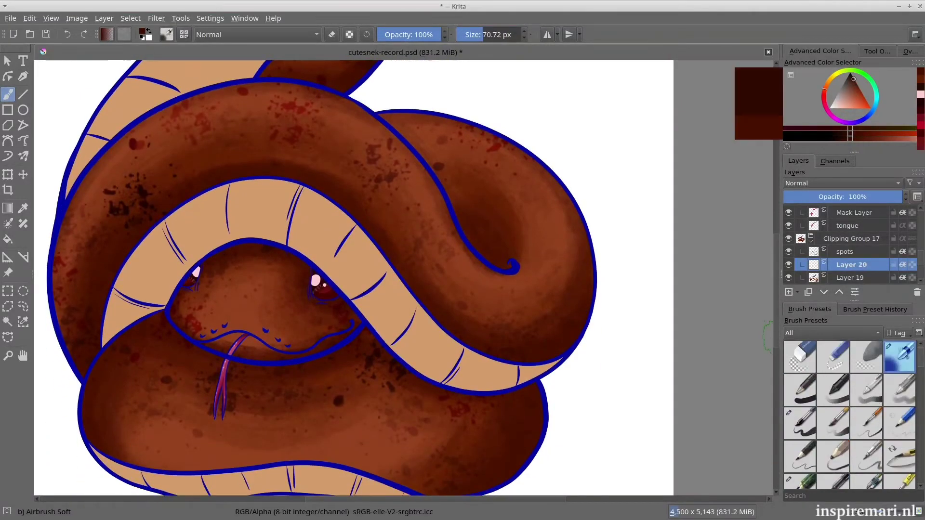
left_click(488, 35)
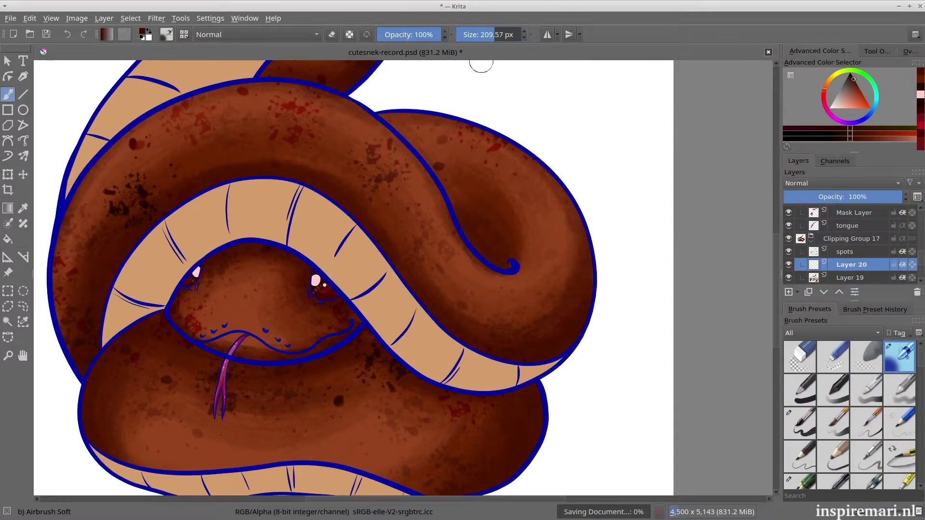
left_click_drag(494, 35, 496, 34)
left_click_drag(231, 171, 122, 277)
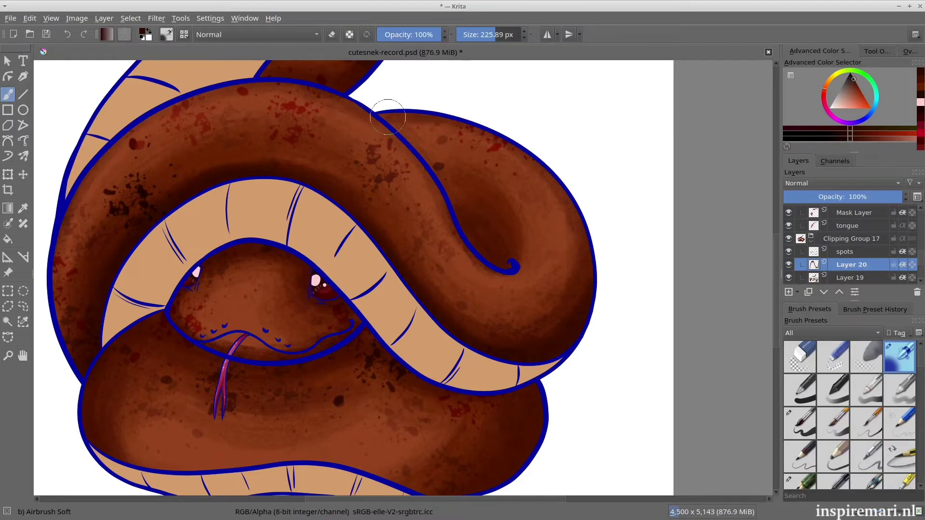
Step: Airbrush soft dark shadows over the tail, head and bottom coil, changing the brush to 520.71 px and 56% opacity for the larger areas
scroll(294, 323, "up", 5)
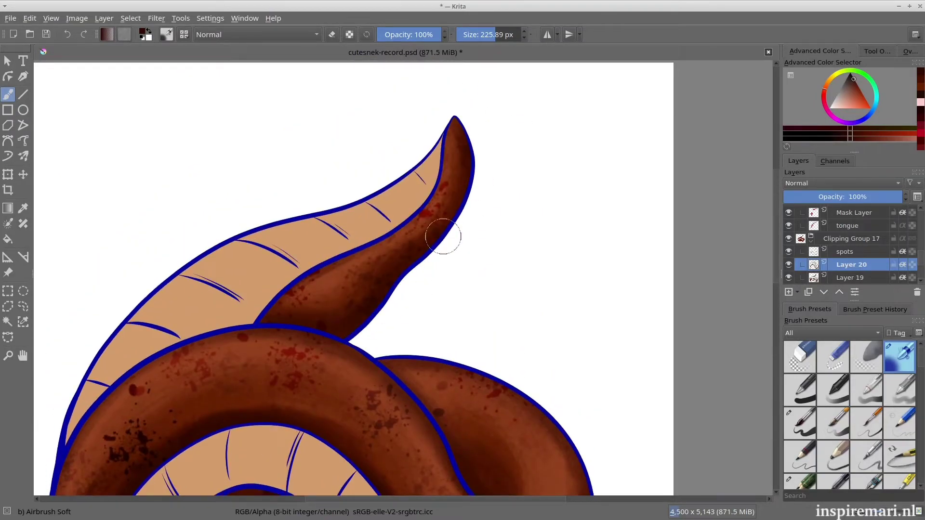
scroll(524, 375, "down", 7)
scroll(535, 357, "left", 3)
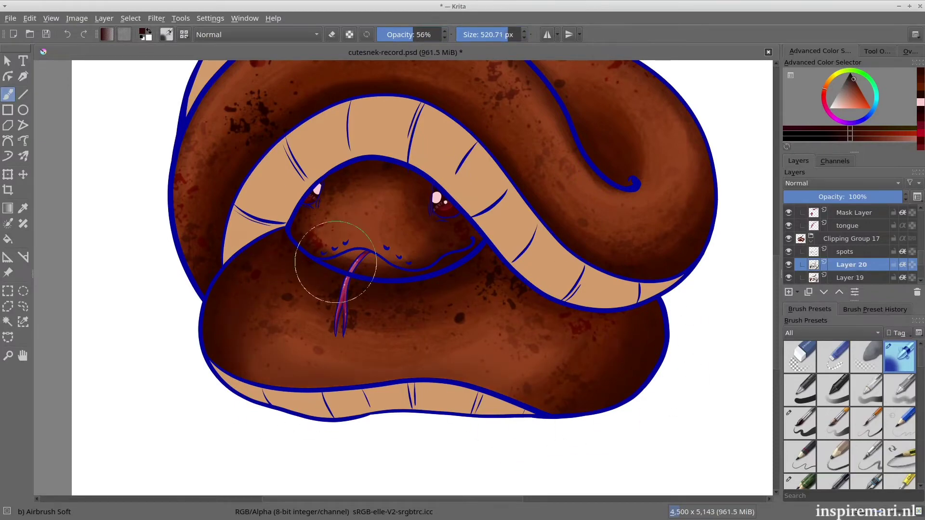
scroll(751, 295, "up", 6)
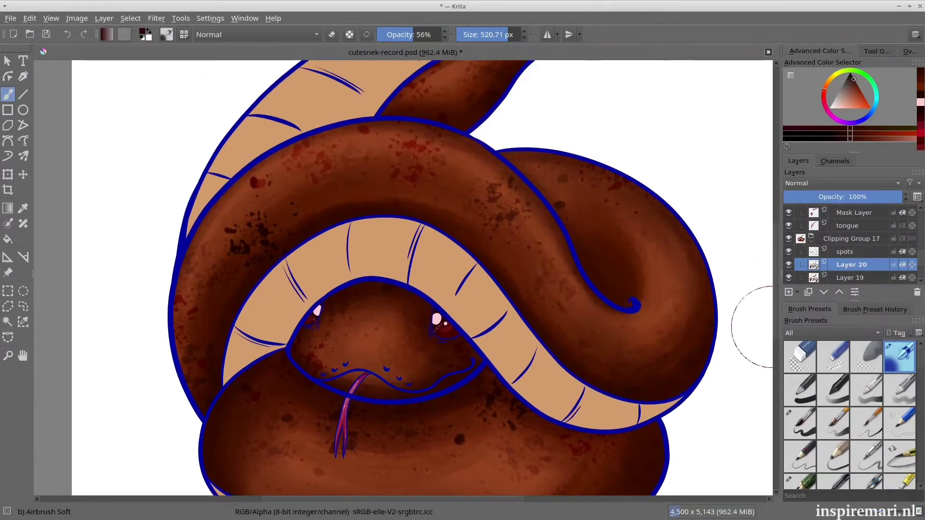
Step: Set the spots layer's blending mode to Multiply and lower its opacity
key("Page_Up")
scroll(757, 217, "down", 3)
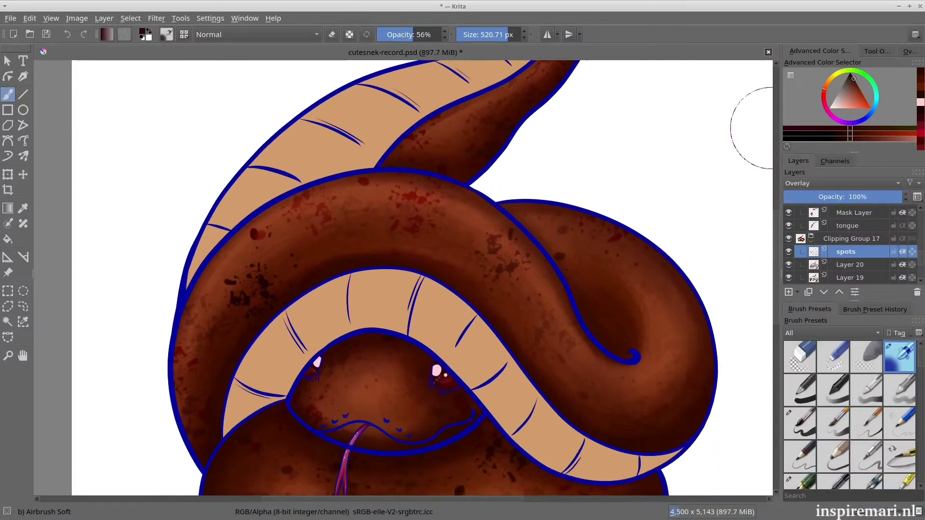
left_click(843, 184)
left_click(819, 284)
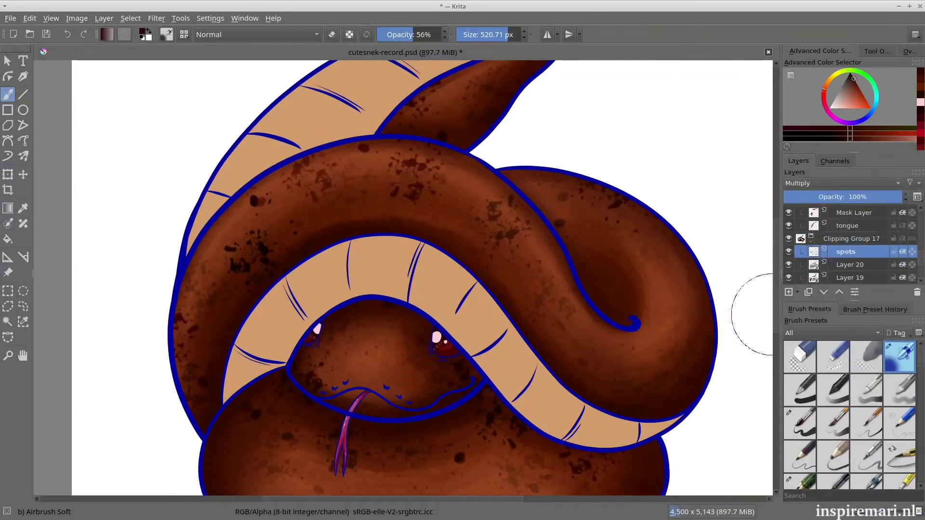
left_click(872, 197)
Step: Add a layer directly beneath the spots layer and choose the 110 px Dry Roller brush with a light orange colour
key("Page_Down")
key("Insert")
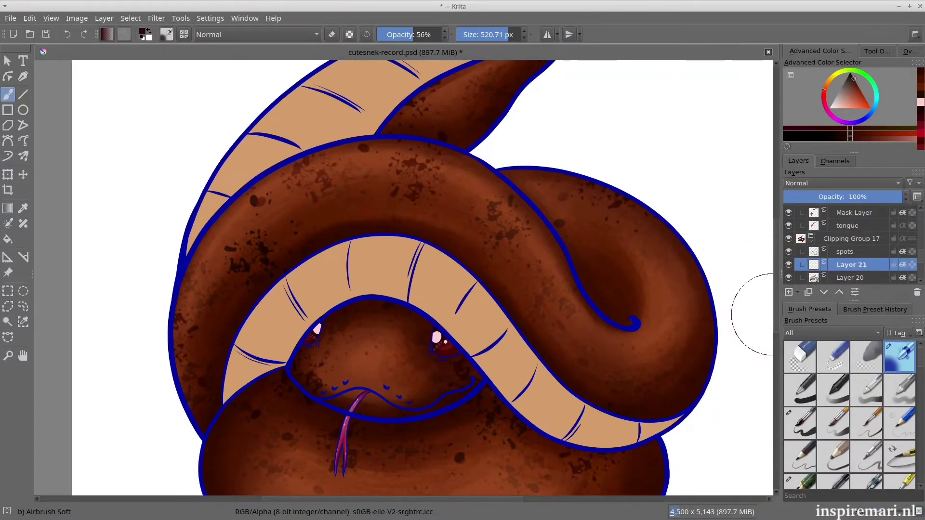
left_click_drag(773, 314, 772, 382)
scroll(850, 414, "down", 5)
left_click(800, 375)
left_click(857, 102)
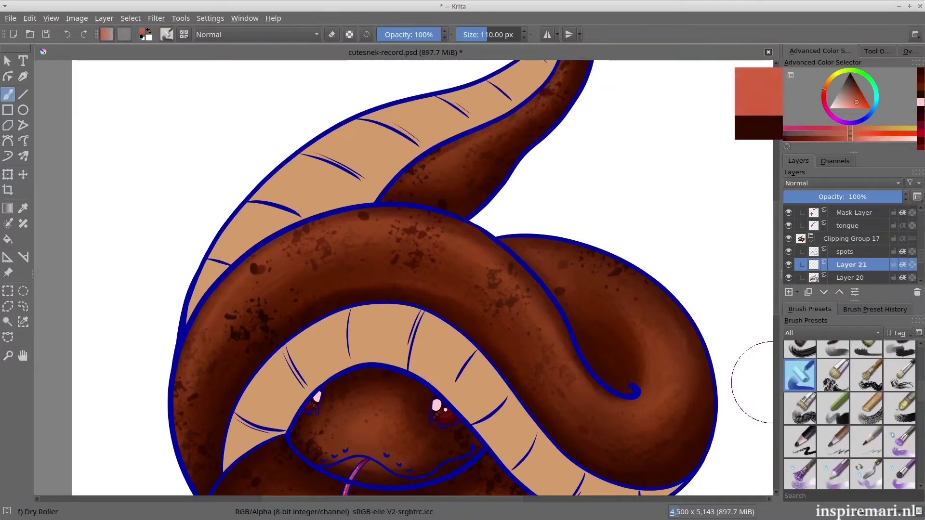
left_click(872, 128)
Step: Paint light orange highlight strokes along the middle of the outer loop and the arched coil, resizing the brush and undoing unwanted strokes
left_click_drag(638, 309, 660, 388)
key("ctrl+z")
mouse_move(666, 426)
left_mouse_down("shift")
mouse_move(669, 326)
mouse_move(691, 354)
mouse_move(617, 429)
mouse_move(573, 325)
left_mouse_up("shift")
key("i")
key("i")
mouse_move(516, 308)
left_mouse_down()
mouse_move(221, 357)
mouse_move(213, 325)
left_mouse_up()
key("ctrl+z")
Step: Paint light orange highlights along the tail and across the bottom coil, undoing an unwanted stroke
left_click_drag(776, 253, 776, 227)
left_click_drag(563, 114, 435, 271)
left_click_drag(776, 231, 777, 313)
mouse_move(264, 333)
left_mouse_down()
mouse_move(549, 323)
mouse_move(508, 333)
left_mouse_up()
key("ctrl+z")
left_click_drag(777, 362, 776, 285)
Step: Break up the orange highlights by erasing with the Texture Random Particles brush at 299.65 px and 64% opacity, checking the mirrored view
key("slash")
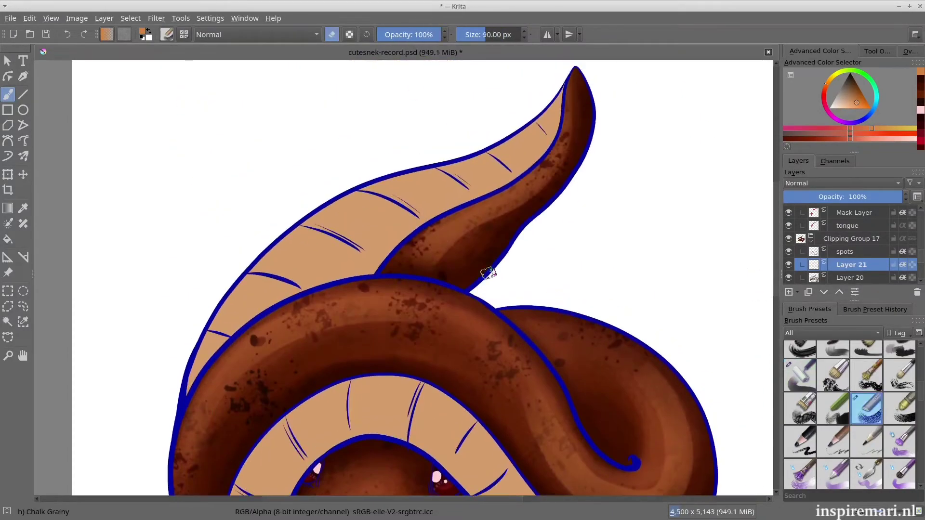
left_click(331, 34)
scroll(850, 415, "down", 10)
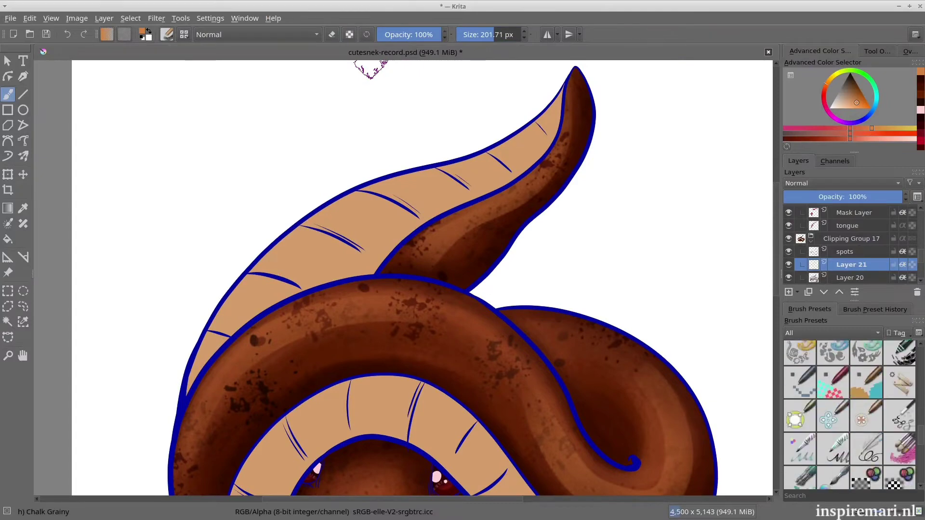
left_click(800, 449)
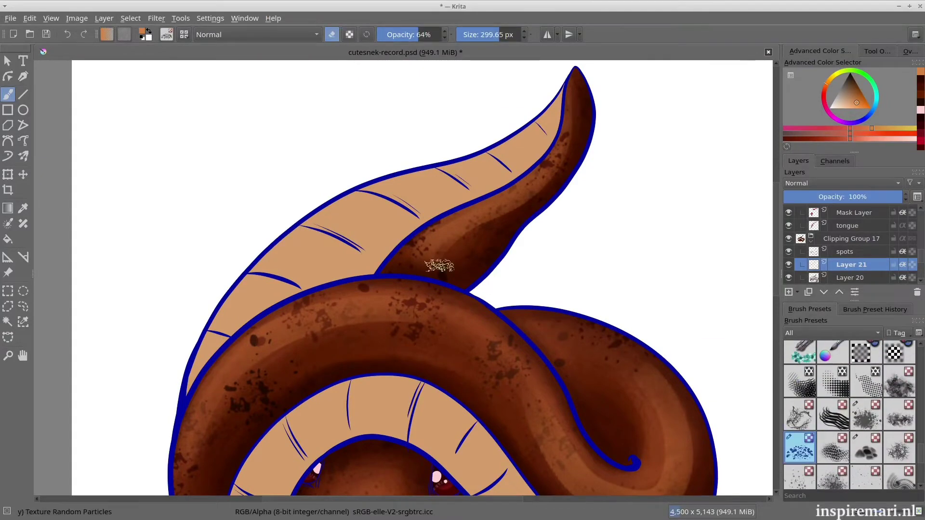
scroll(740, 291, "down", 3)
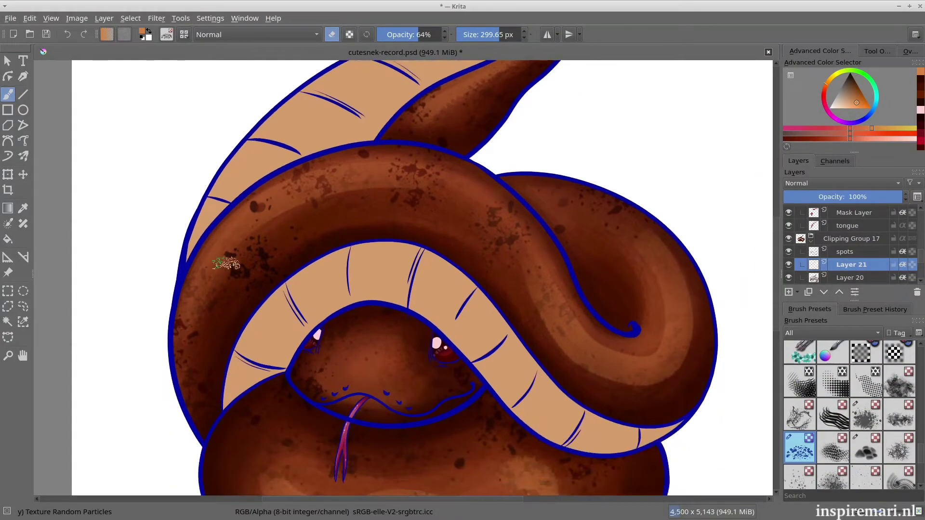
key("m")
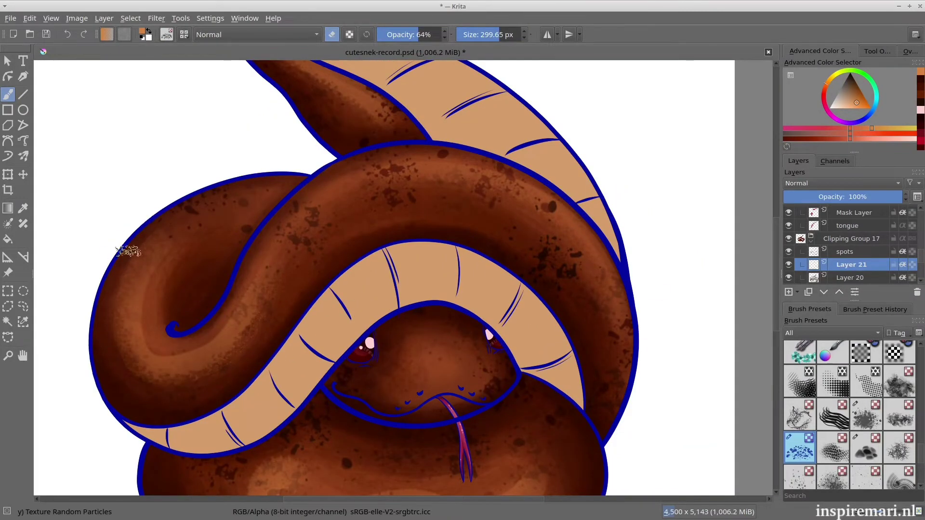
scroll(572, 324, "down", 5)
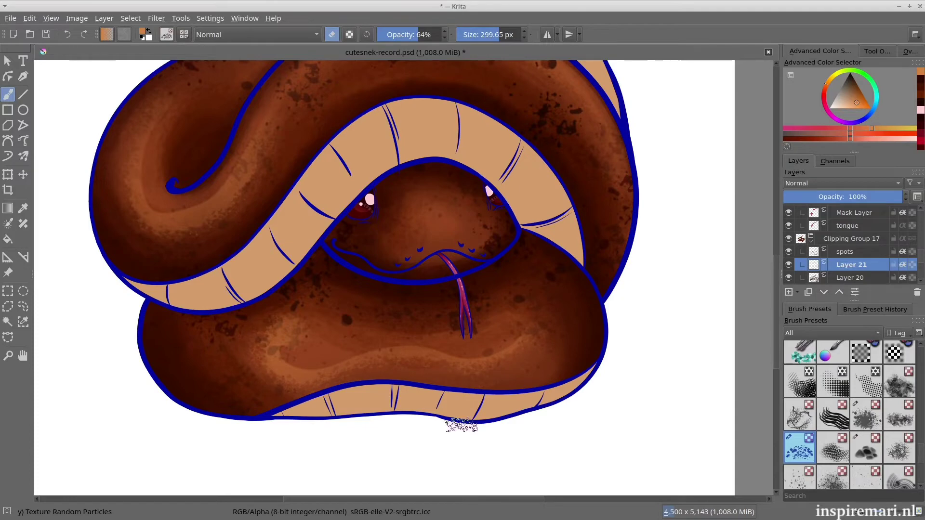
scroll(511, 356, "down", 2)
scroll(572, 303, "up", 1)
Step: Try Lighten and another blending mode on the orange highlight layer, and return it to Normal
left_click(843, 183)
left_click(819, 294)
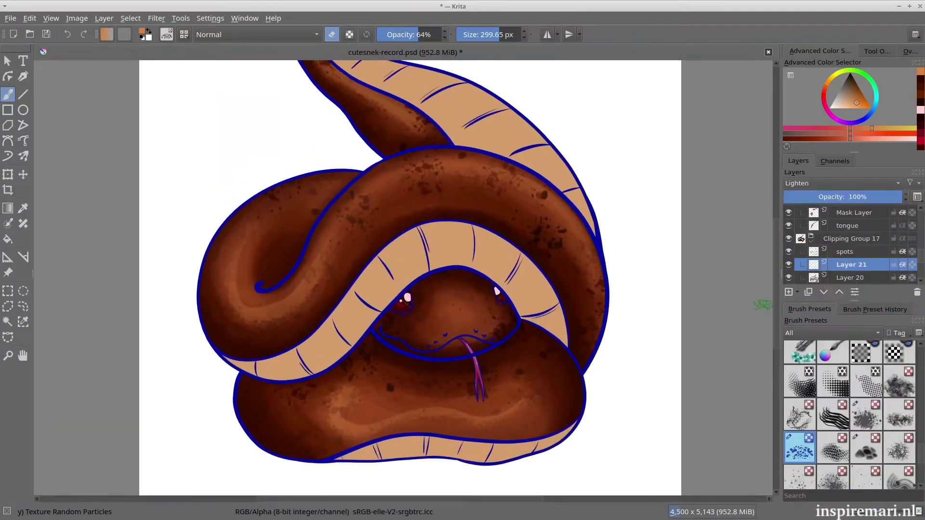
left_click(842, 183)
left_click(819, 255)
left_click(842, 183)
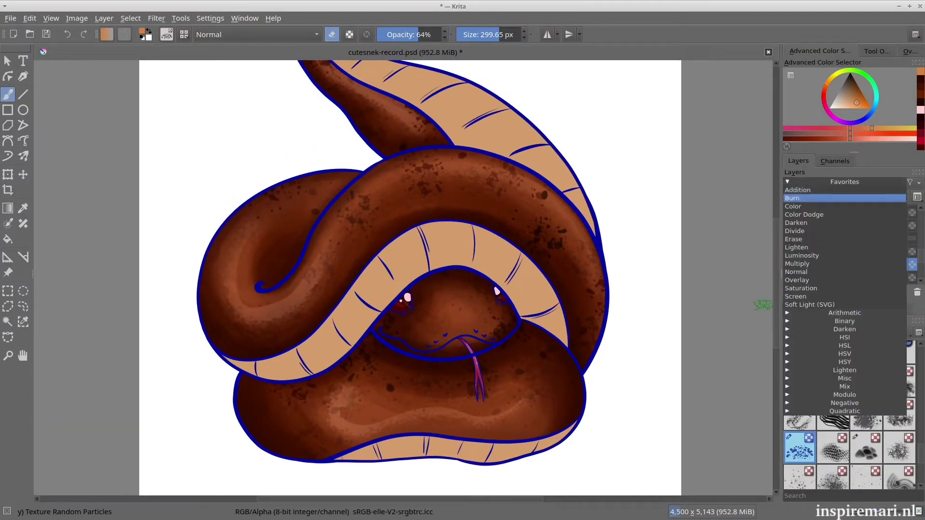
left_click(819, 272)
mouse_move(776, 265)
left_mouse_down()
mouse_move(776, 235)
mouse_move(776, 256)
left_mouse_up()
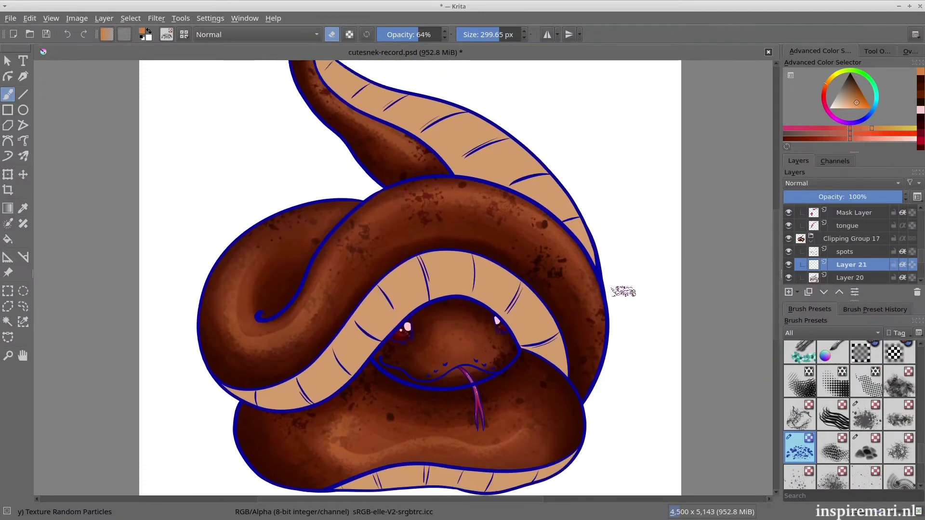
Step: Save the document and add a new layer with inherited alpha above the orange highlight layer
key("ctrl+s")
left_click_drag(777, 333, 777, 336)
left_click(789, 292)
left_click(902, 265)
Step: Choose the Basic-5 Size brush at 59.77 px in pale pink and try a highlight stroke on the tail
scroll(850, 414, "up", 5)
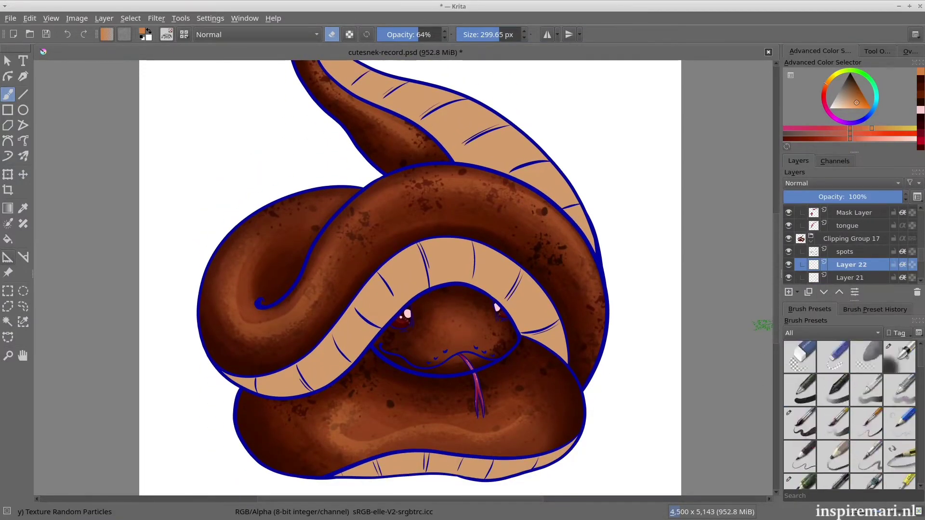
left_click(800, 423)
left_click(837, 108)
scroll(765, 332, "up", 3)
left_click_drag(464, 207, 479, 207)
left_click_drag(330, 146, 410, 193)
key("ctrl+z")
Step: Set the weighted brush smoothing to a distance of 17.3 and a stroke ending of 0.15
left_click(877, 51)
left_click(869, 91)
left_click(866, 106)
Step: Paint short pale pink glint strokes along the brightest parts of the tail, the upper coils and the bottom coil
left_click_drag(338, 163, 346, 155)
key("e")
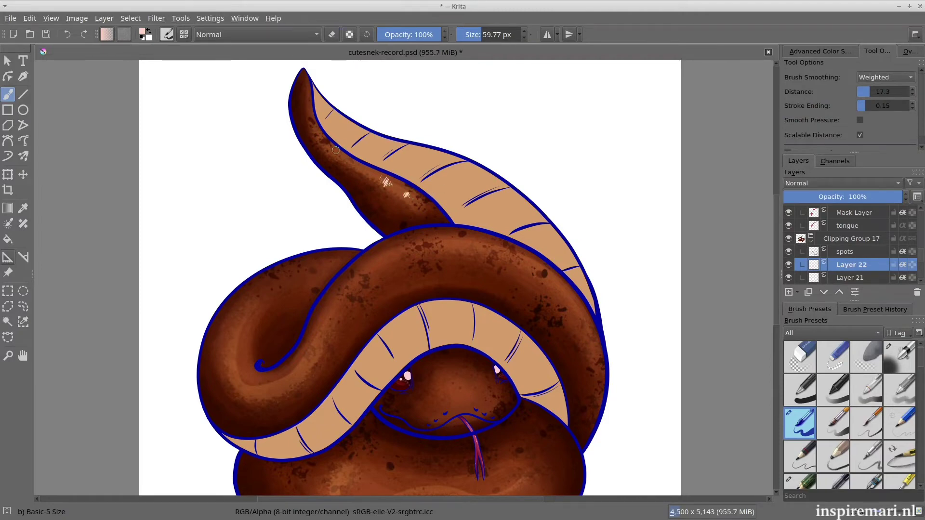
left_click_drag(777, 245, 777, 258)
left_click_drag(539, 224, 528, 219)
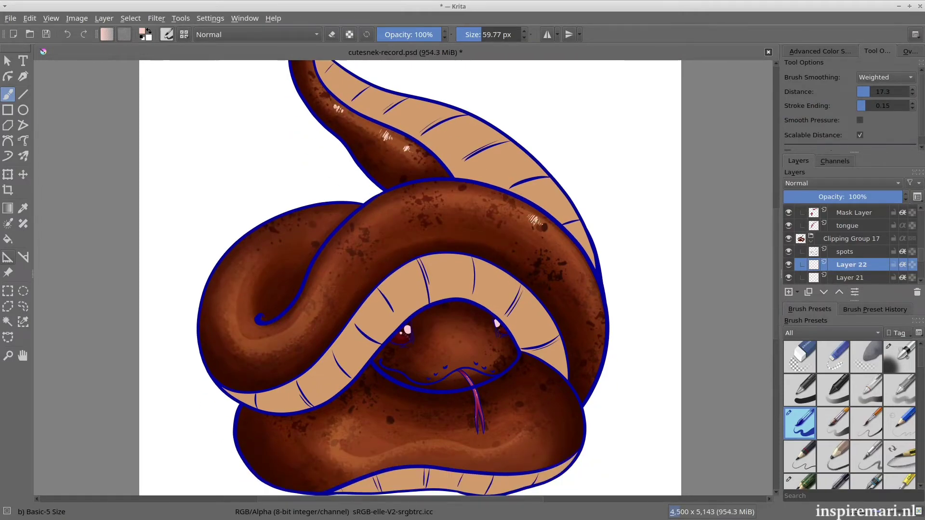
left_click_drag(456, 203, 461, 195)
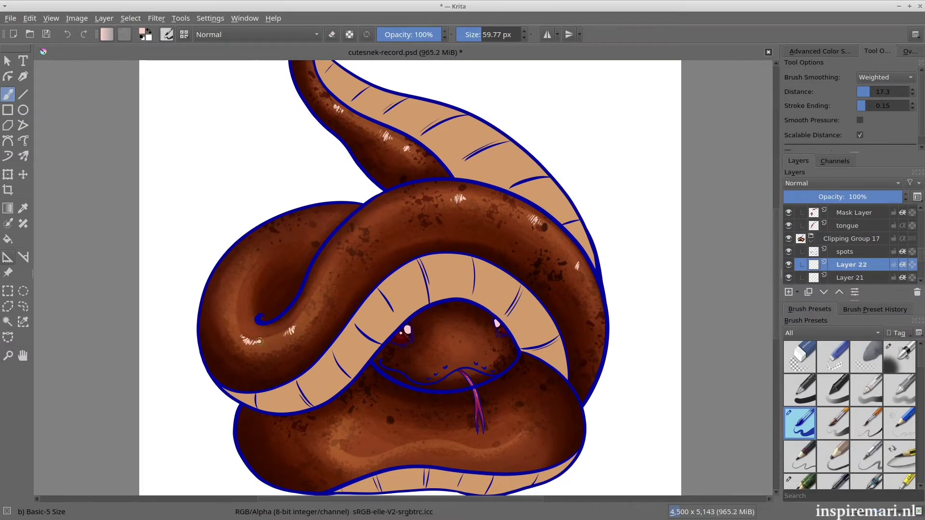
scroll(727, 257, "down", 5)
left_click_drag(329, 337, 334, 351)
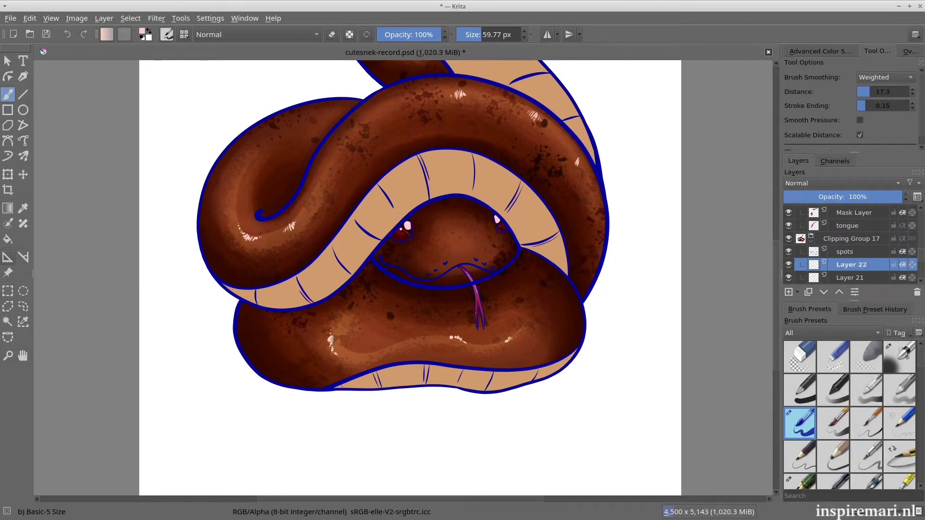
Step: Set the glint layer's blending mode to Lighten and its opacity to 21%
left_click(843, 183)
left_click(820, 247)
left_click_drag(792, 197, 809, 196)
left_click_drag(776, 343, 775, 328)
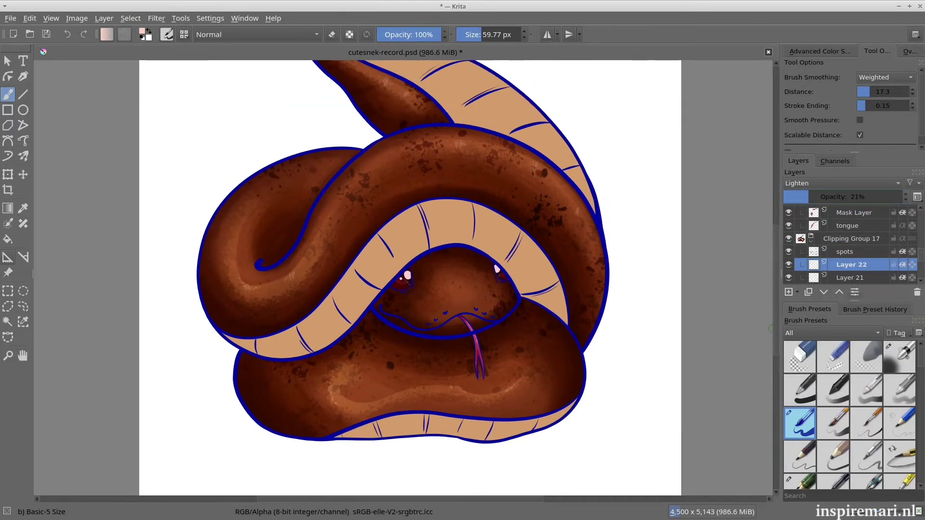
Step: Add a new layer above the faded glints and dab small bright pink spots at the centre of the glints
key("Insert")
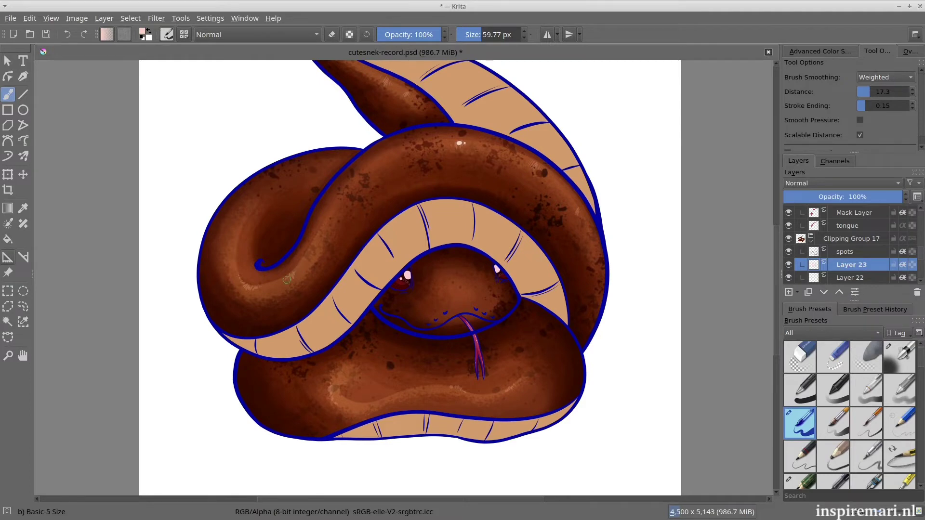
left_click(328, 390)
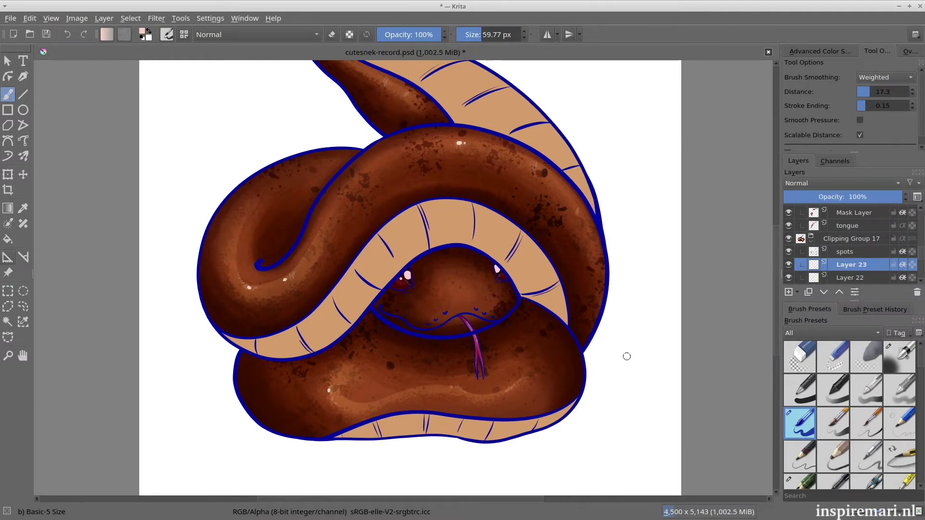
scroll(379, 185, "up", 3)
left_click_drag(776, 305, 776, 332)
Step: Set the opacity of the Lighten glint layer to 32% and mirror the canvas view
left_click(851, 278)
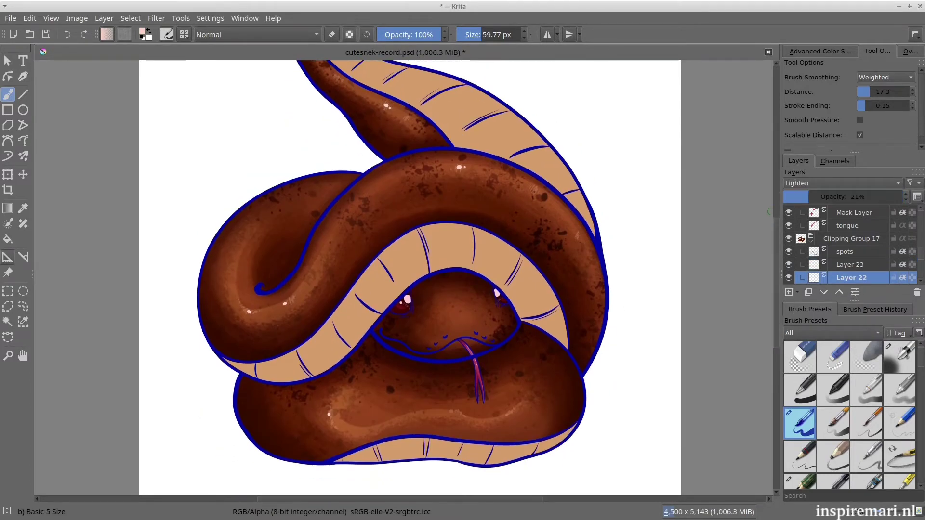
left_click_drag(811, 197, 822, 198)
key("m")
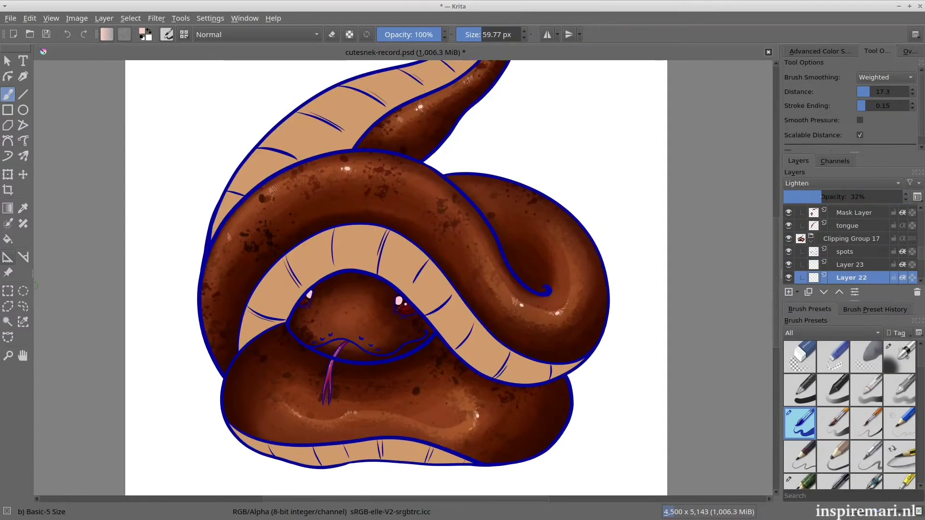
Step: Select the undercolor layer and put it into a quick clipping group with a mask layer
key("Page_Down")
key("Page_Down")
key("Page_Down")
key("Page_Down")
key("Page_Down")
key("Page_Down")
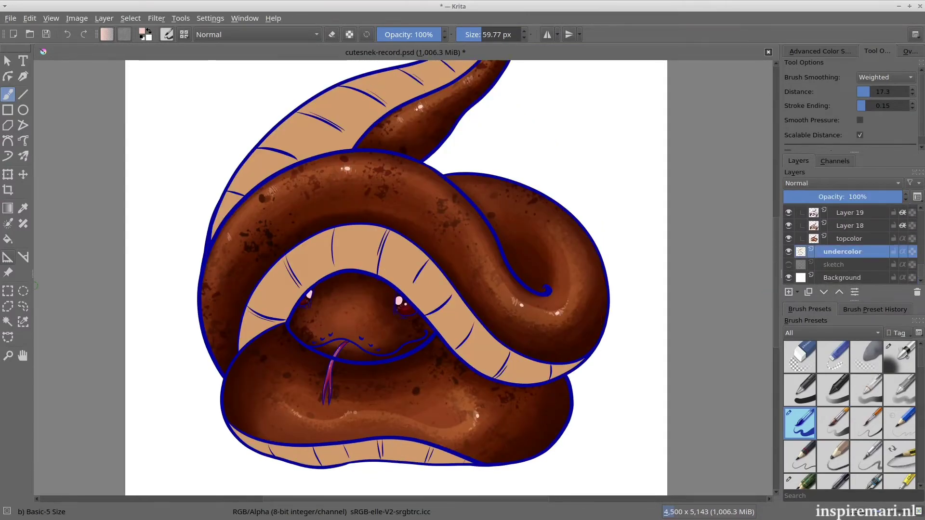
key("ctrl+shift+g")
Step: Stamp orange-tan mottling along the belly bands with the Stamp Leaves brush at 261.04 px, using a colour sampled from the snake
left_click(258, 195, "ctrl")
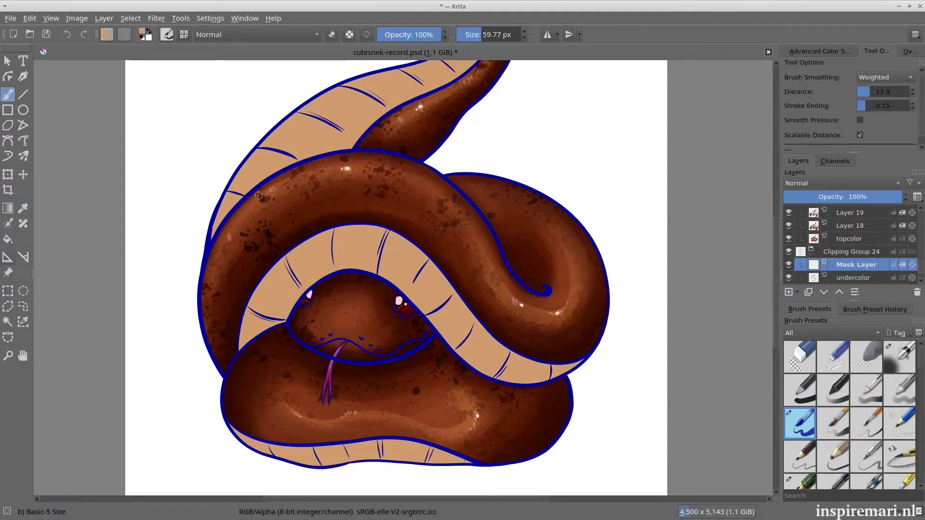
left_click(819, 51)
scroll(396, 278, "up", 2)
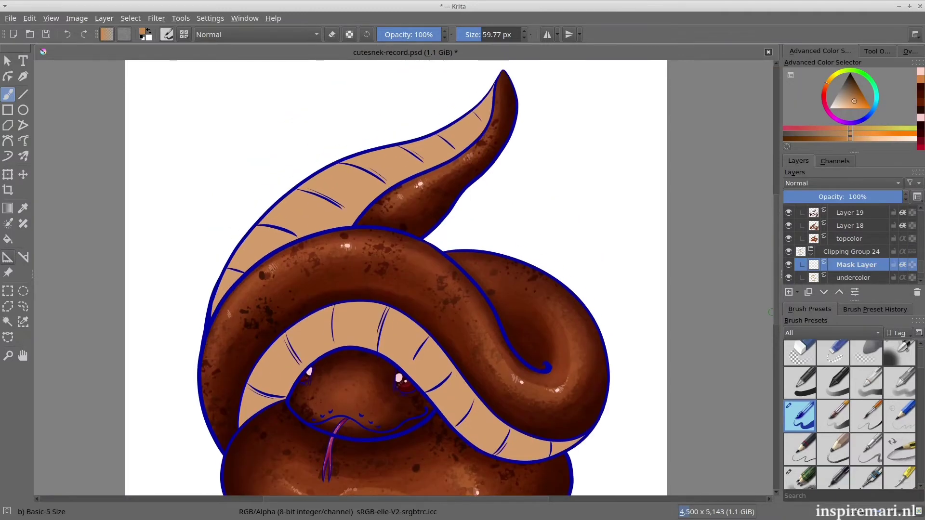
scroll(867, 406, "down", 15)
left_click(866, 406)
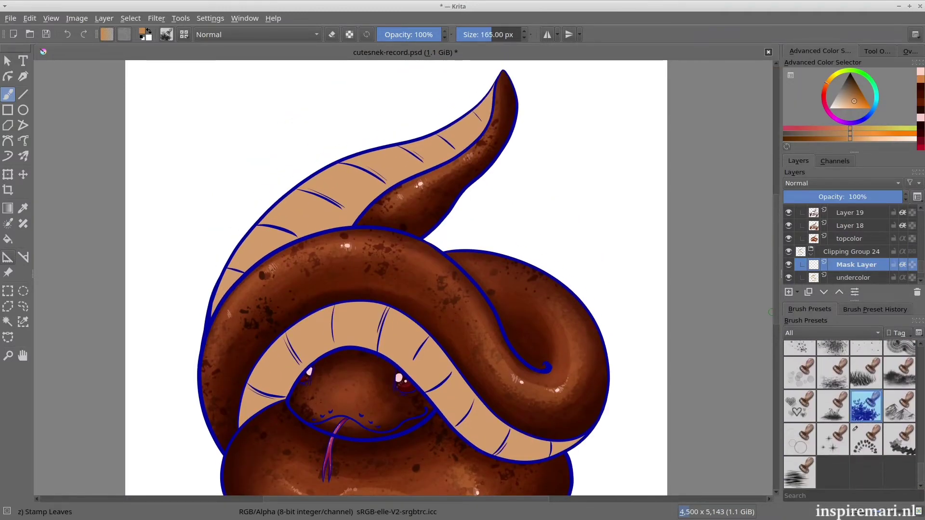
left_click(497, 35)
mouse_move(363, 201)
left_mouse_down()
mouse_move(347, 219)
mouse_move(238, 246)
mouse_move(277, 252)
left_mouse_up()
key("ctrl+z")
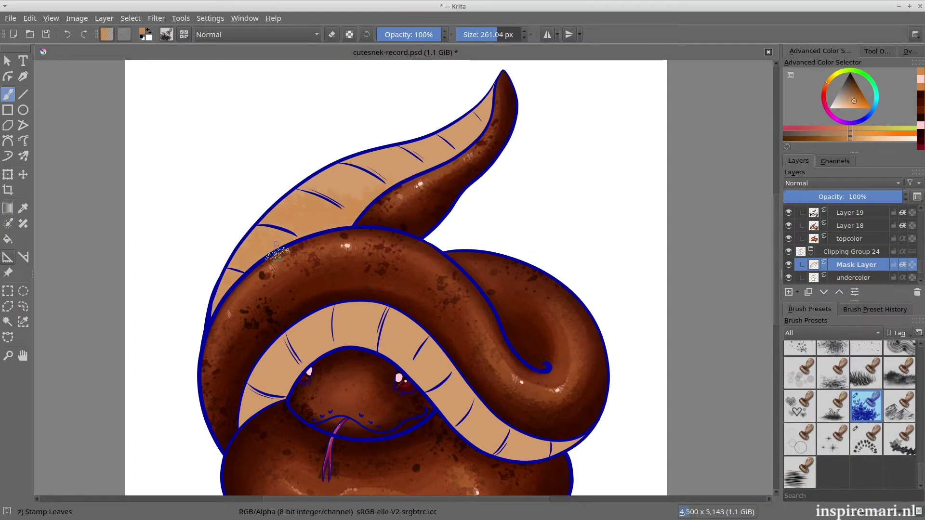
scroll(445, 261, "down", 3)
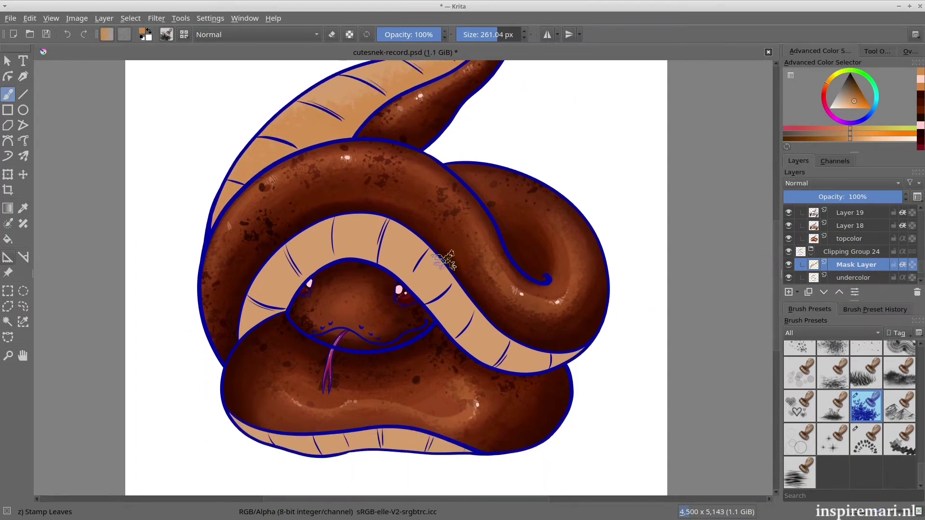
mouse_move(289, 276)
left_mouse_down()
mouse_move(302, 298)
mouse_move(326, 254)
mouse_move(447, 332)
mouse_move(598, 342)
left_mouse_up()
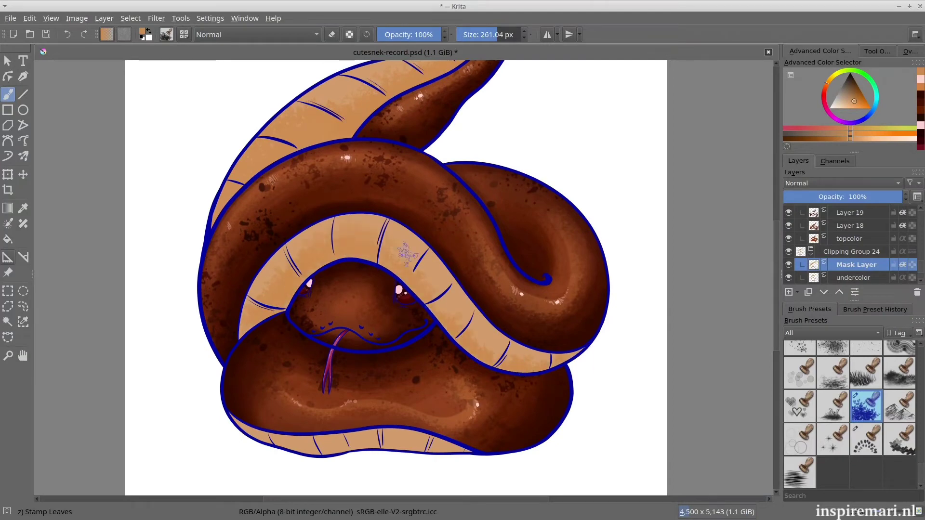
Step: Lower the brush opacity to 42% and stamp fainter texture over the belly bands
key("i")
key("i")
key("i")
key("i")
key("i")
key("i")
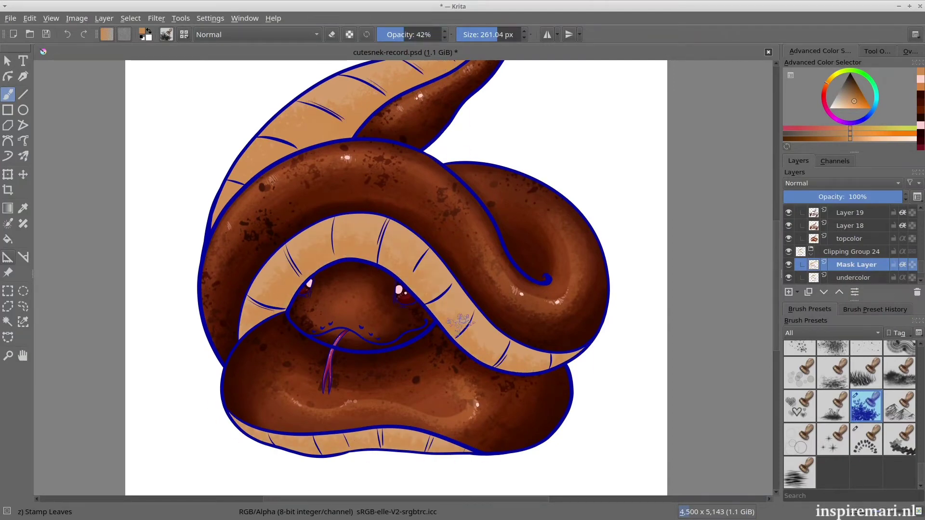
Step: Raise the brush opacity to 57%, shift the colour to a redder orange, and stamp it over the belly bands
scroll(763, 309, "up", 3)
key("o")
scroll(763, 288, "down", 1)
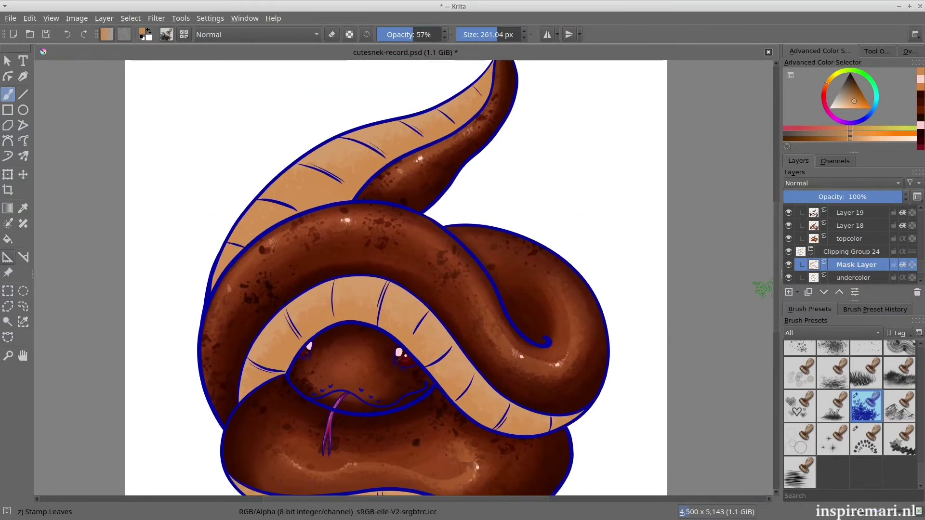
left_click(840, 128)
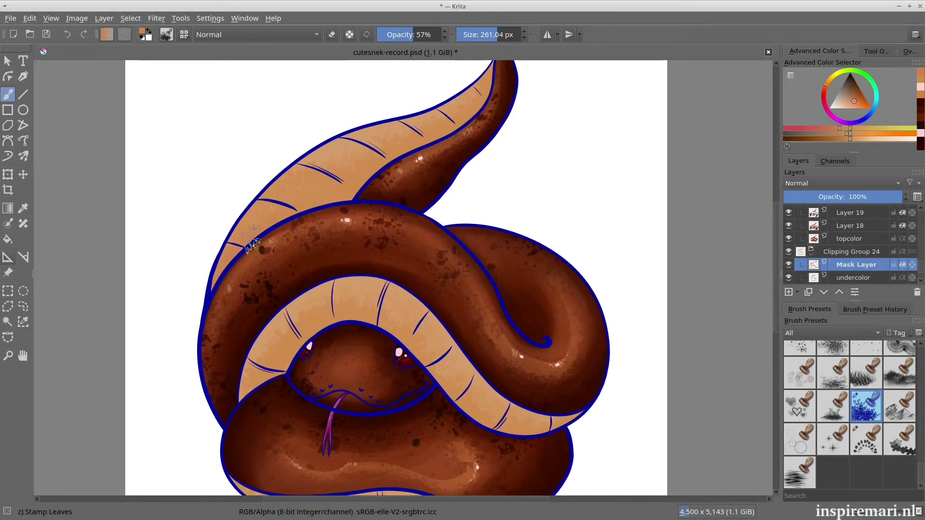
scroll(487, 117, "up", 1)
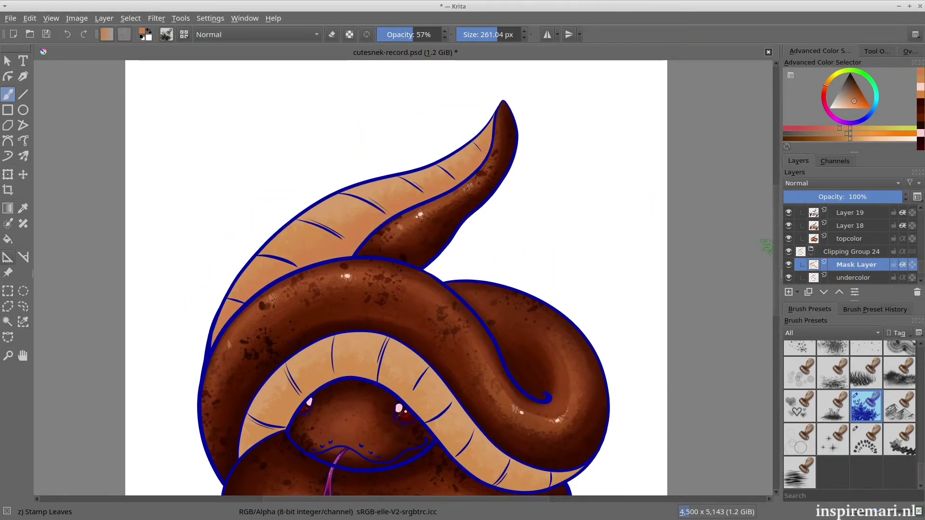
scroll(311, 250, "down", 3)
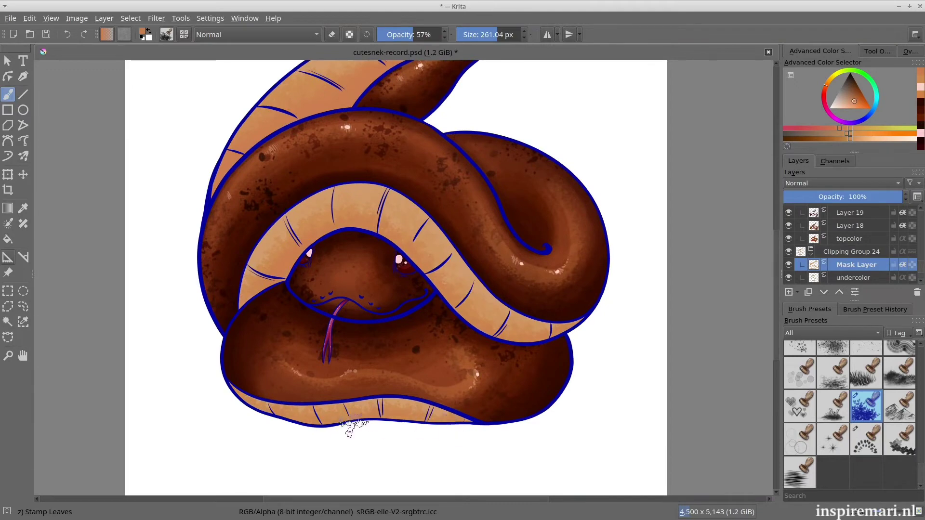
Step: Add a layer above the belly texture and try a Texture Wood Fiber stroke at 59.77 px along the middle belly band
key("slash")
key("Insert")
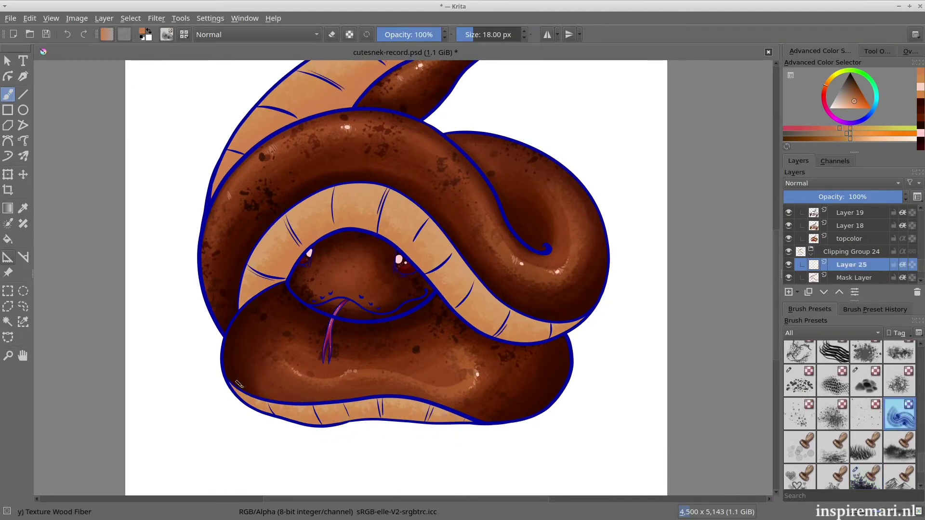
left_click(238, 384, "ctrl")
left_click(481, 35)
mouse_move(472, 343)
left_mouse_down()
mouse_move(448, 322)
mouse_move(576, 330)
left_mouse_up()
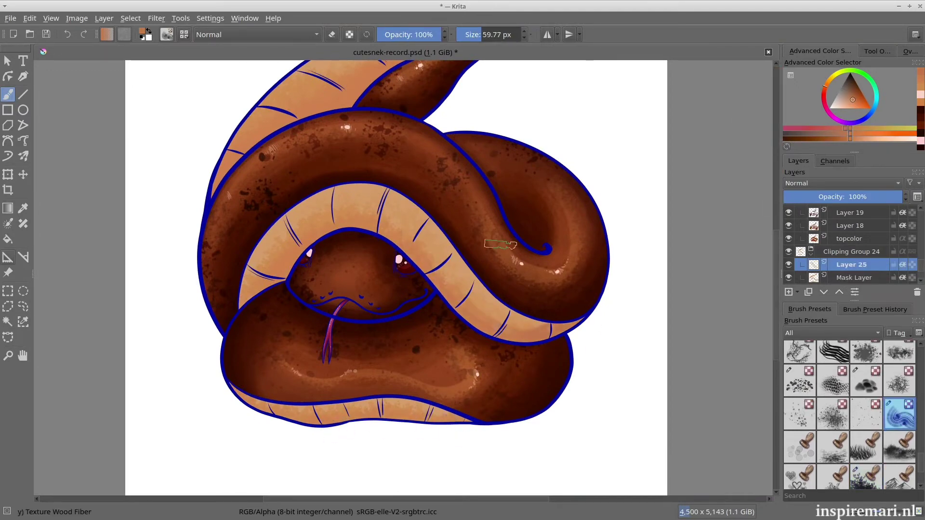
key("ctrl+z")
Step: Set the brush opacity to 36% and shade the edges of the belly bands with a darker reddish brown
left_click(400, 34)
left_click(855, 96)
key("k")
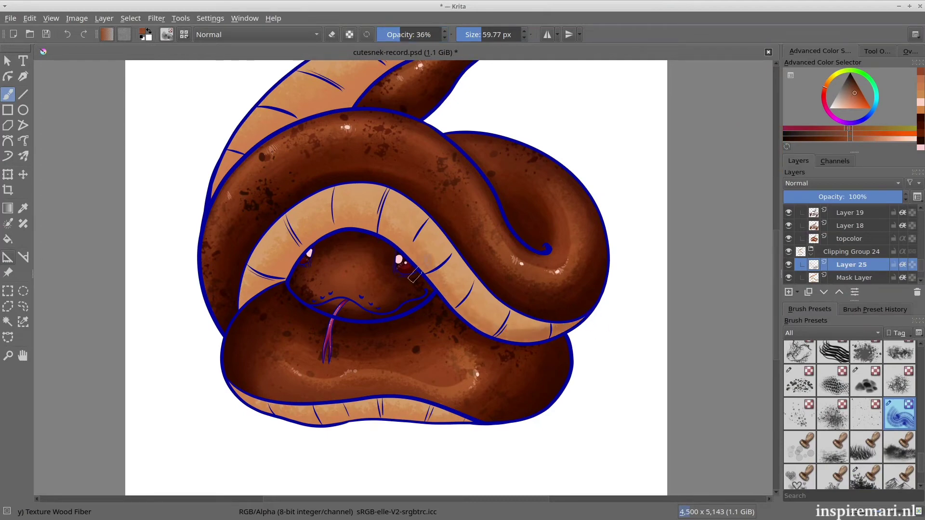
mouse_move(446, 322)
left_mouse_down()
mouse_move(381, 241)
mouse_move(308, 255)
mouse_move(268, 306)
mouse_move(426, 291)
left_mouse_up()
scroll(500, 164, "up", 3)
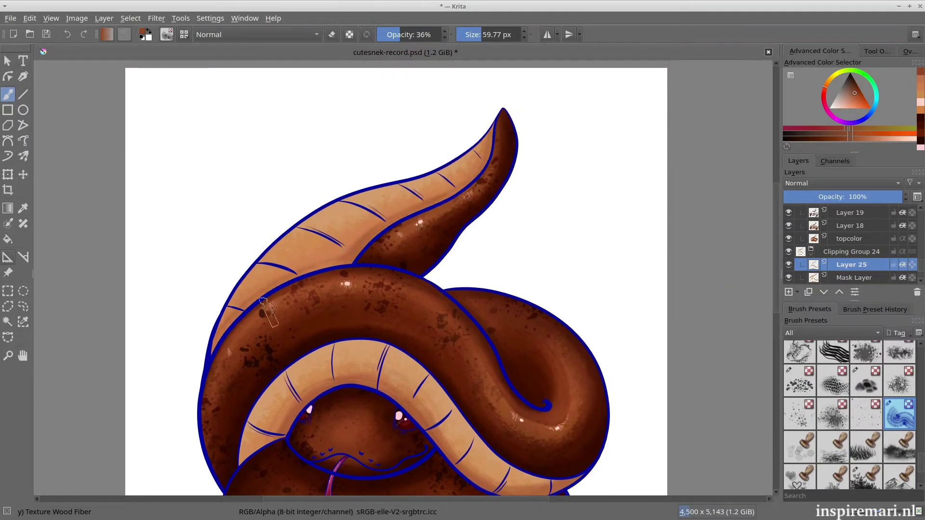
Step: Deepen the shading along the edges of all three belly sections with a darker brown, and save the document
left_click(279, 288, "ctrl")
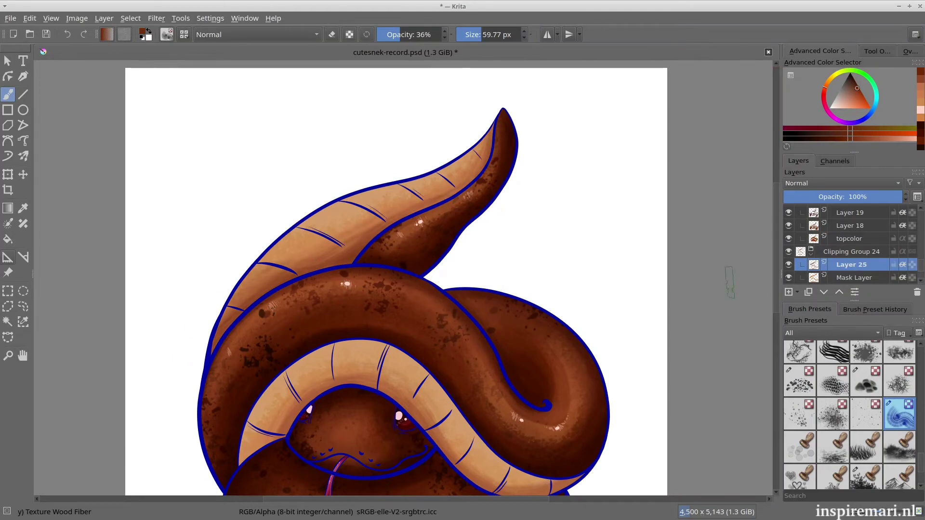
scroll(241, 337, "down", 2)
mouse_move(243, 336)
left_mouse_down()
mouse_move(418, 279)
mouse_move(596, 340)
left_mouse_up()
mouse_move(295, 303)
left_mouse_down()
mouse_move(398, 270)
mouse_move(513, 391)
left_mouse_up()
mouse_move(248, 436)
left_mouse_down()
mouse_move(482, 455)
mouse_move(270, 444)
left_mouse_up()
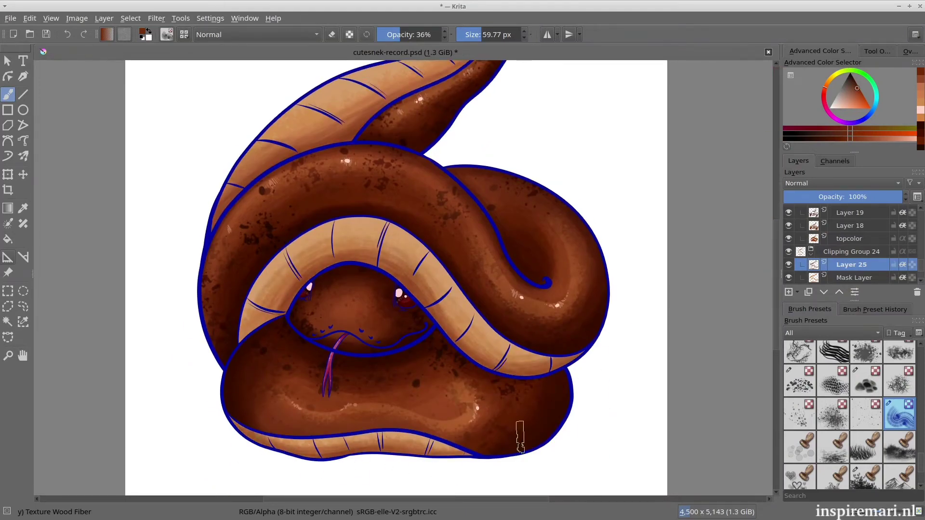
left_click_drag(441, 449, 474, 455)
key("ctrl+s")
Step: Add a new layer above the belly shading and choose the Basic-5 Size brush in yellow
key("Insert")
scroll(850, 414, "up", 10)
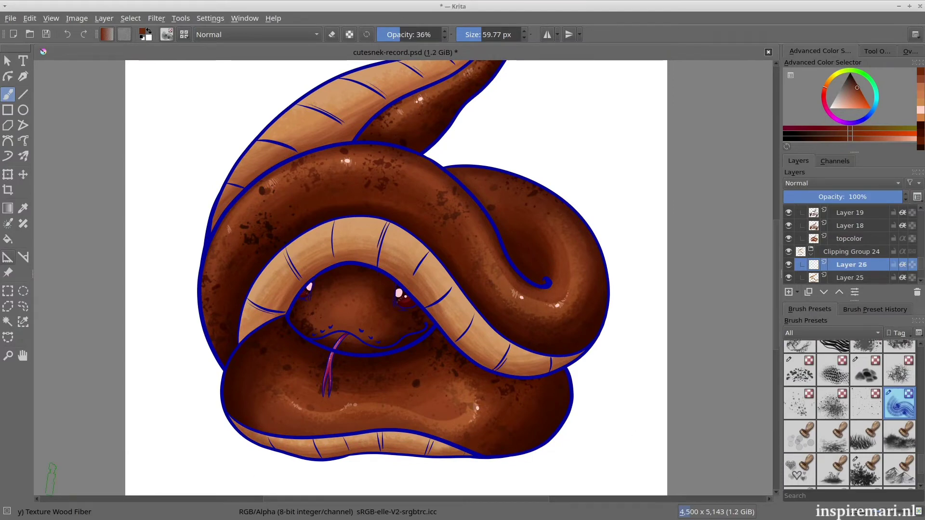
left_click(800, 424)
left_click(832, 77)
left_click(861, 101)
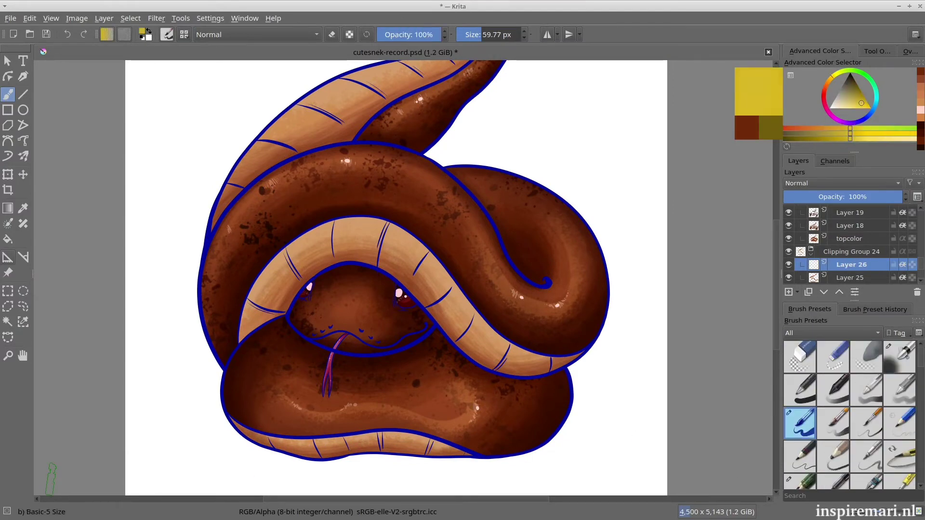
Step: Paint yellow strokes beside the blue scale lines on the middle belly band, from its narrow end up to the top of the arch
left_click_drag(462, 337, 461, 350)
scroll(487, 364, "up", 3)
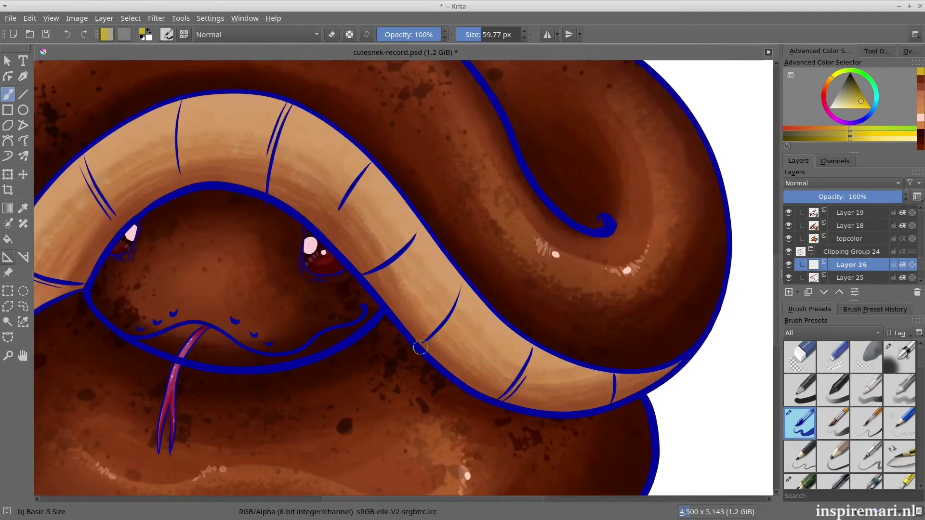
left_click_drag(495, 402, 534, 349)
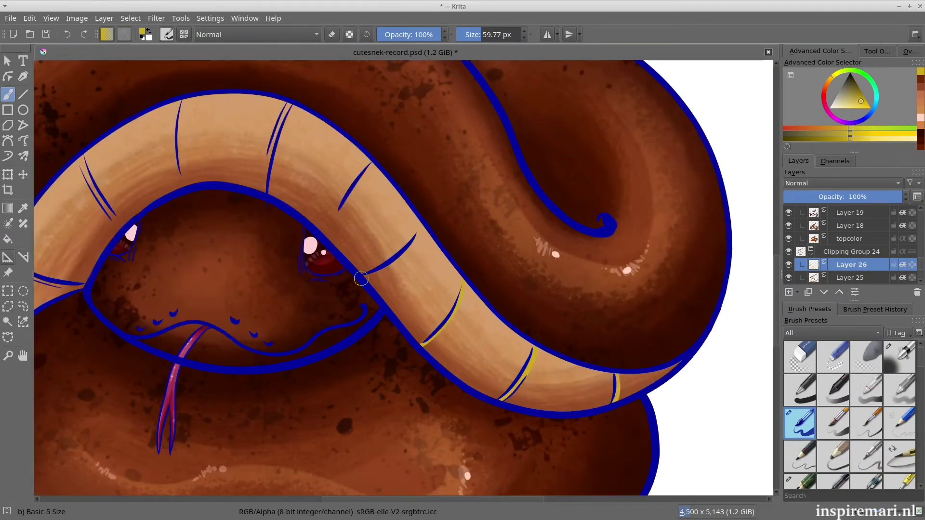
left_click_drag(361, 279, 413, 227)
left_click_drag(359, 168, 324, 235)
left_click_drag(288, 105, 264, 167)
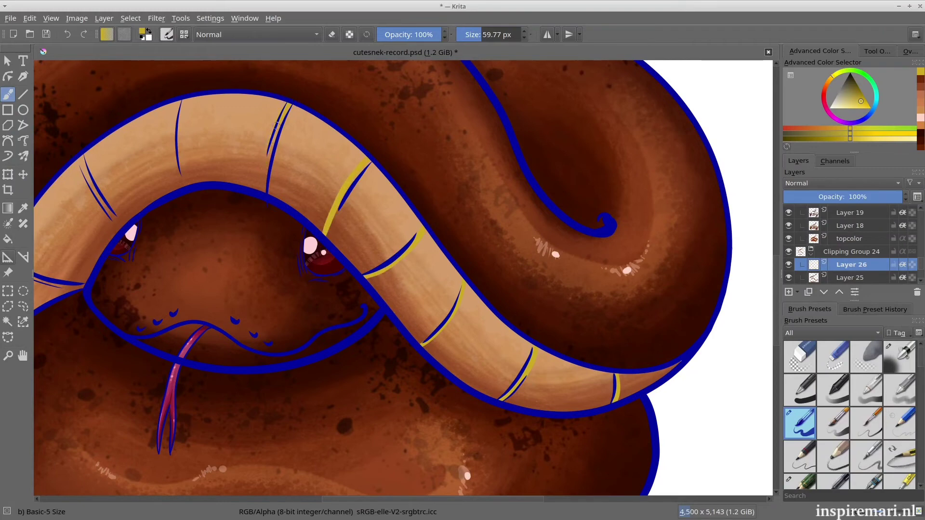
left_click_drag(275, 127, 264, 194)
left_click_drag(526, 500, 472, 499)
left_click_drag(921, 242, 921, 214)
left_click(836, 237)
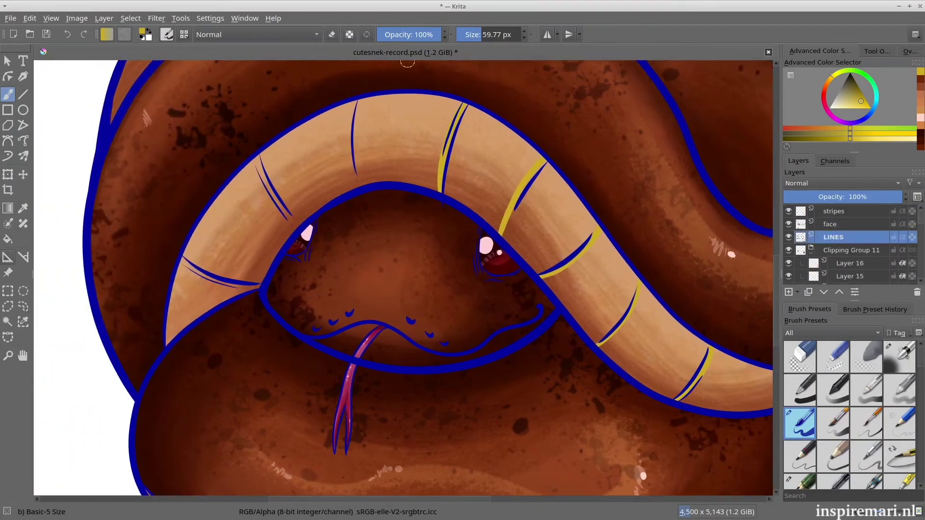
key("e")
key("Page_Up")
key("Page_Up")
key("Page_Down")
key("Page_Down")
key("Page_Down")
key("Page_Down")
key("Page_Down")
key("Page_Down")
key("Page_Down")
key("Page_Down")
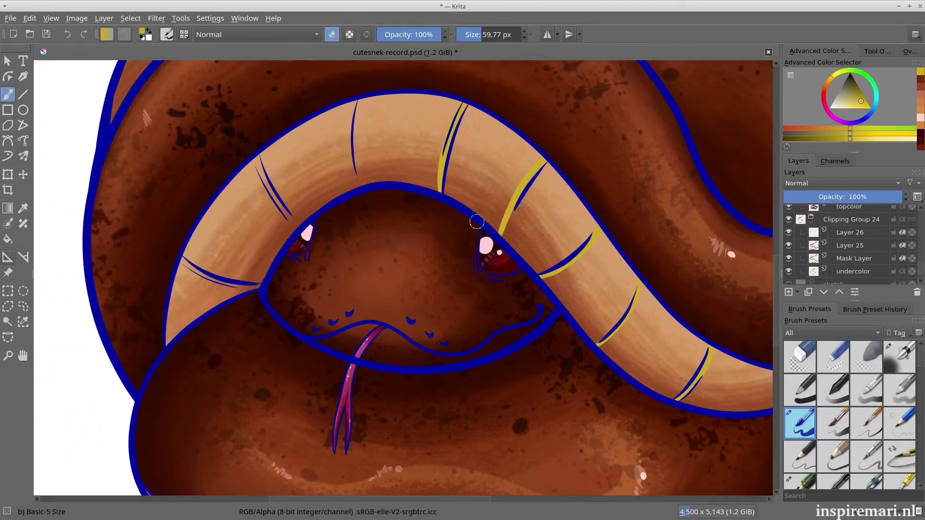
Step: Paint yellow strokes beside the remaining scale lines on the middle belly band and beside those on the lowest belly band
key("e")
left_click_drag(350, 135, 359, 187)
left_click_drag(257, 155, 297, 226)
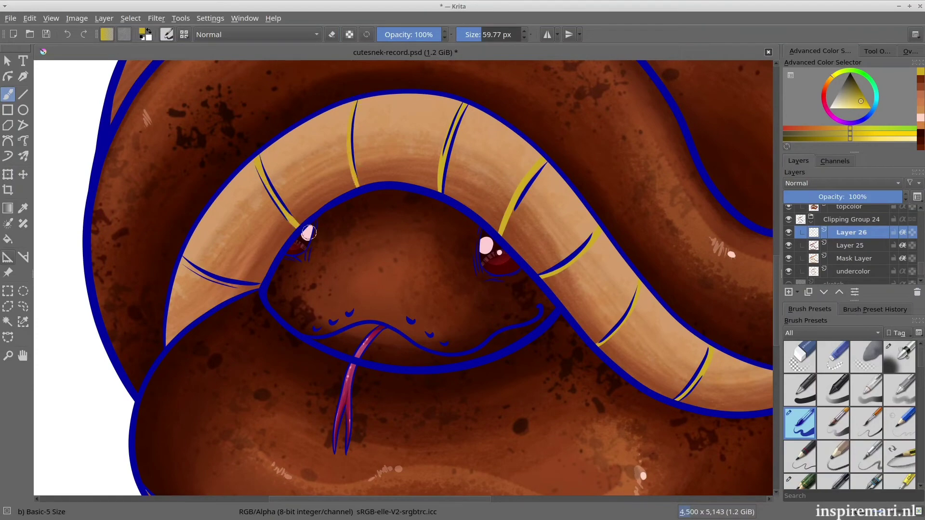
scroll(244, 300, "down", 5)
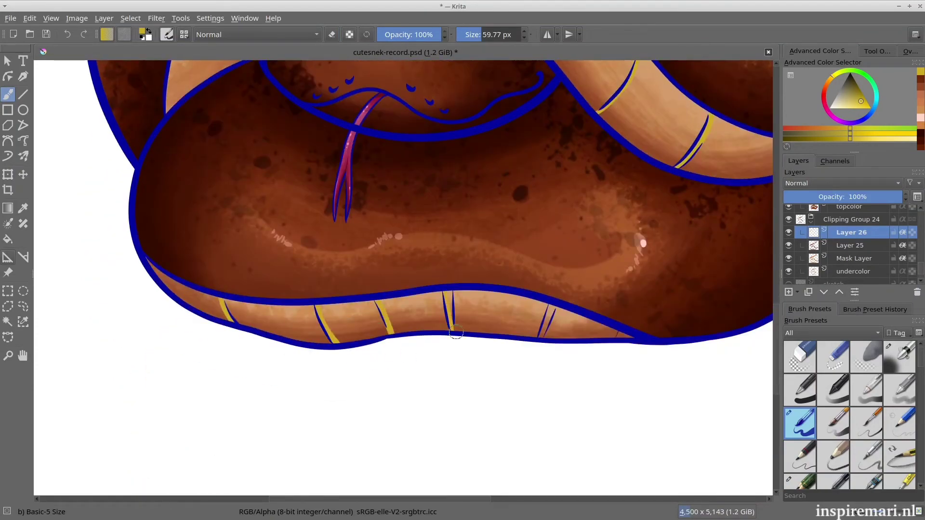
scroll(380, 492, "right", 3)
scroll(475, 340, "down", 3)
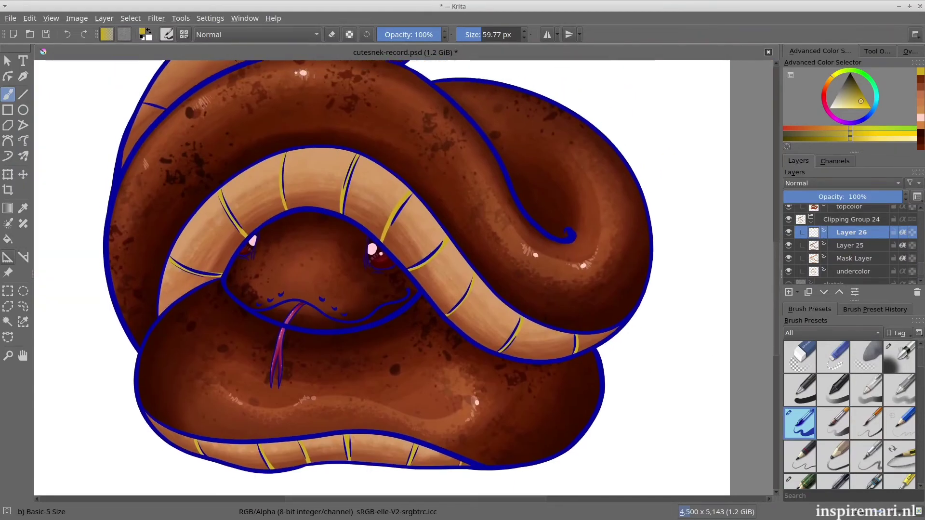
Step: Try other blending modes on the yellow scale-edge layer, including Color Dodge at 19% opacity
left_click(842, 183)
left_click(843, 215)
left_click(806, 197)
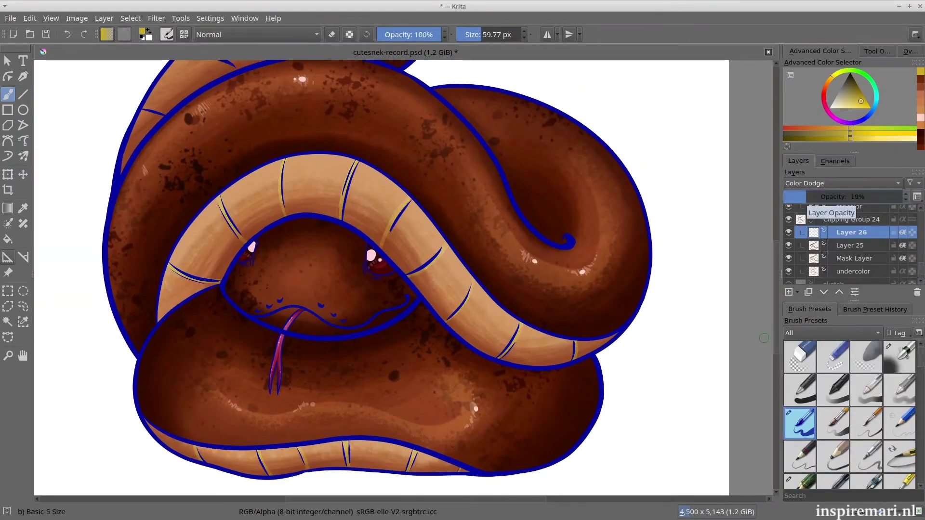
left_click(839, 196)
left_click(843, 184)
left_click(842, 198)
left_click(842, 183)
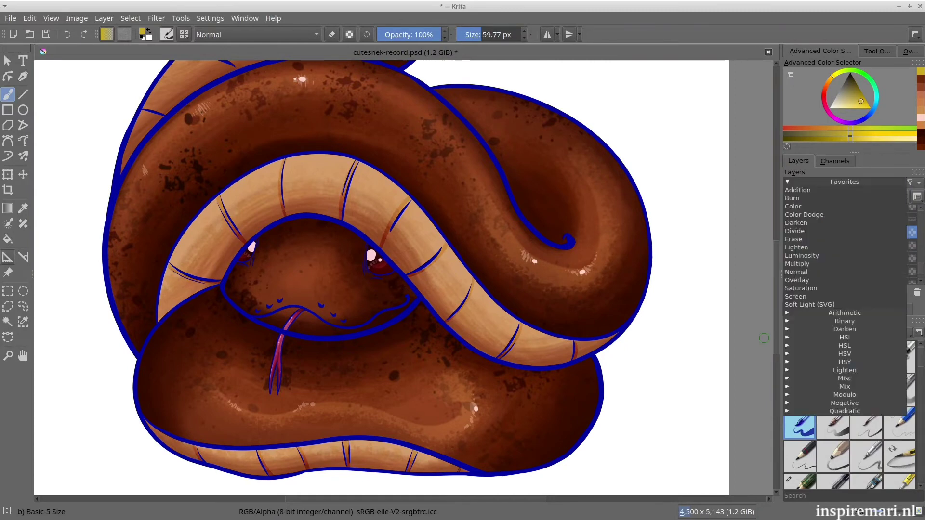
left_click(842, 228)
Step: Set the yellow scale-edge layer to the Multiply blending mode at 84% opacity
left_click(843, 183)
left_click(842, 212)
left_click(883, 197)
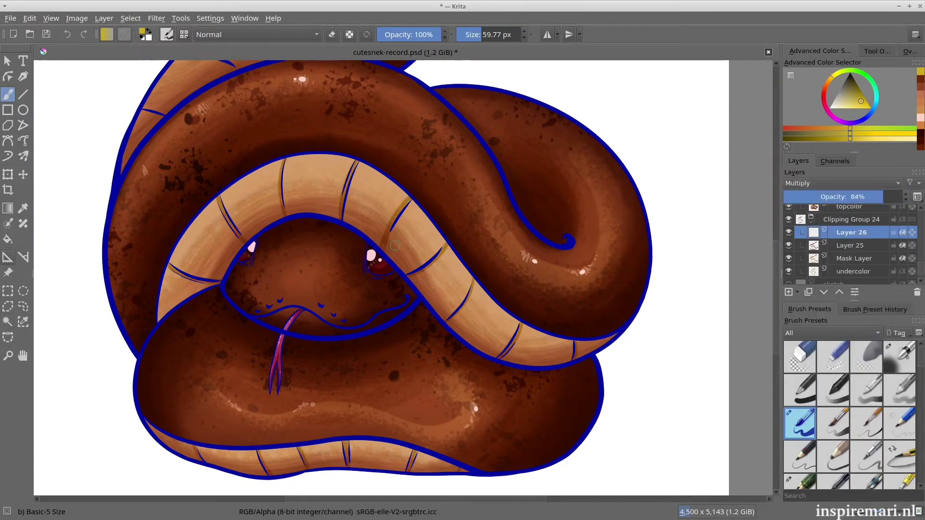
Step: Add a new layer and paint thin yellow crosswise lines over the arch of the middle belly band with a 25.22 px brush
scroll(304, 236, "up", 2)
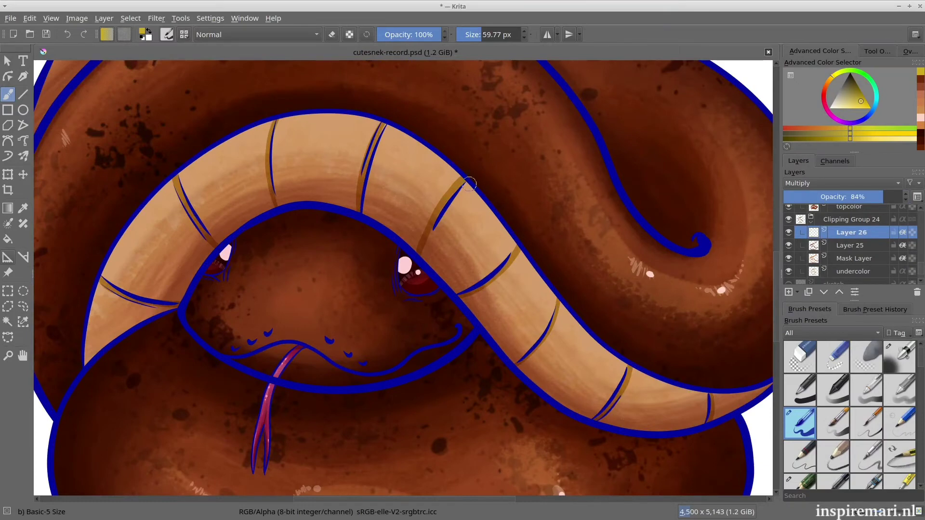
key("Insert")
left_click_drag(469, 183, 421, 257)
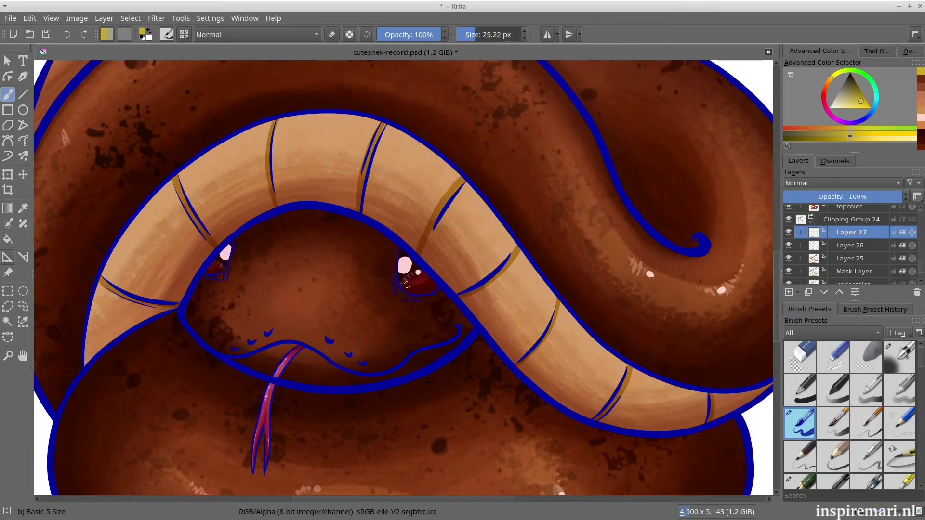
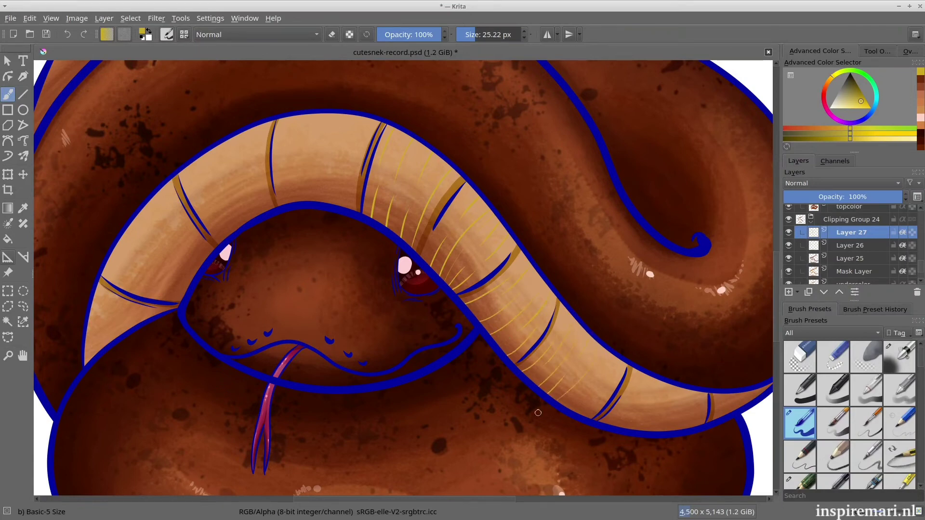
scroll(576, 494, "left", 2)
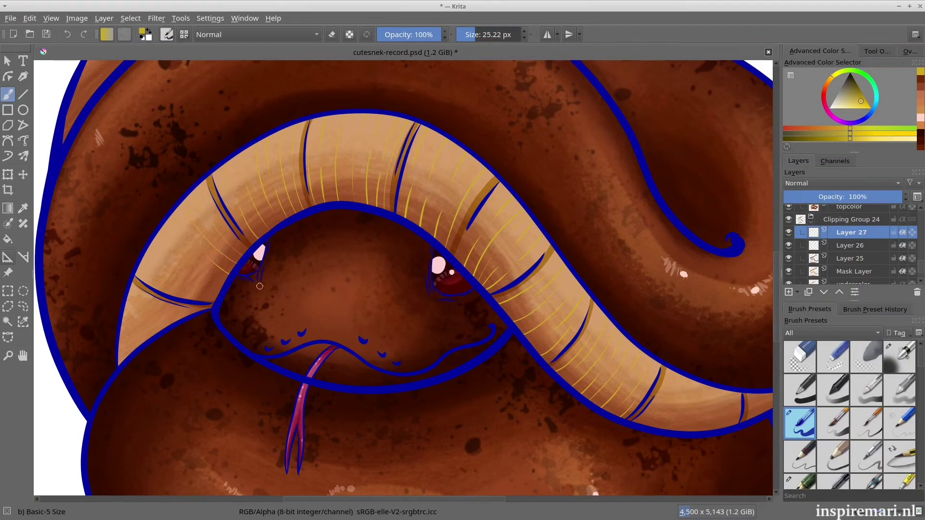
Step: Continue the thin yellow crosswise lines along the middle belly band to its narrow end beneath the right coil
key("4")
key("4")
key("4")
left_click_drag(251, 463, 250, 230)
left_click_drag(210, 251, 266, 234)
left_click_drag(551, 71, 551, 442)
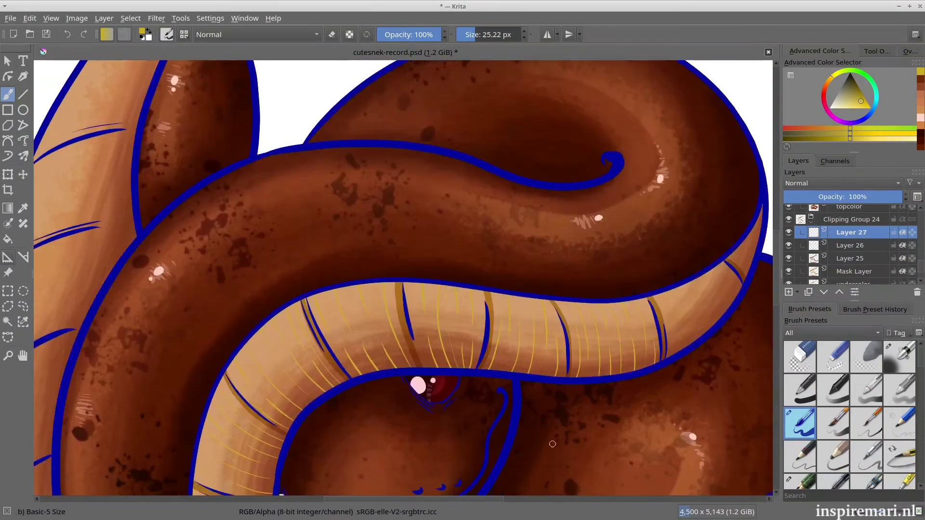
left_click_drag(658, 324, 503, 325)
left_click_drag(547, 284, 556, 303)
left_click_drag(551, 303, 560, 324)
left_click_drag(558, 279, 569, 298)
left_click_drag(562, 295, 571, 314)
left_click_drag(568, 274, 579, 300)
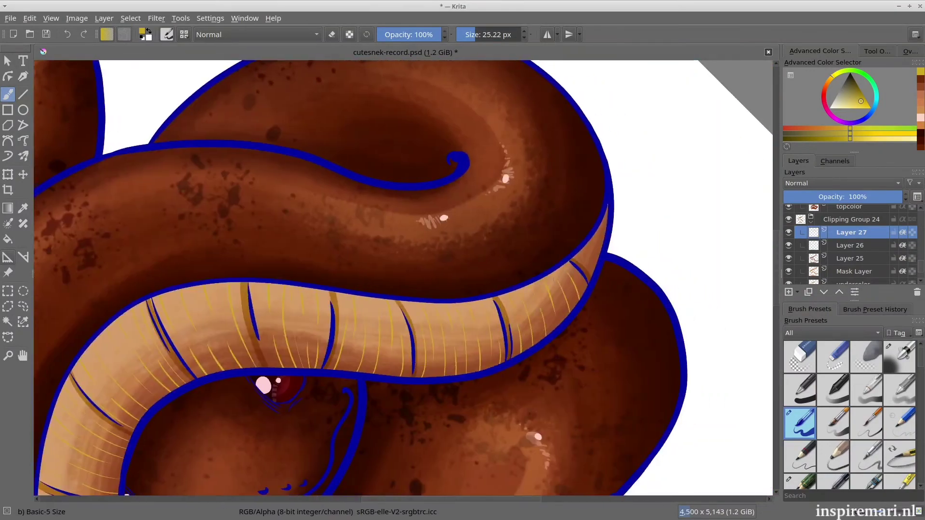
left_click_drag(770, 238, 770, 261)
Step: Paint thin yellow crosswise lines between the scale lines along the tail's belly, from the coil to the tail tip
key("5")
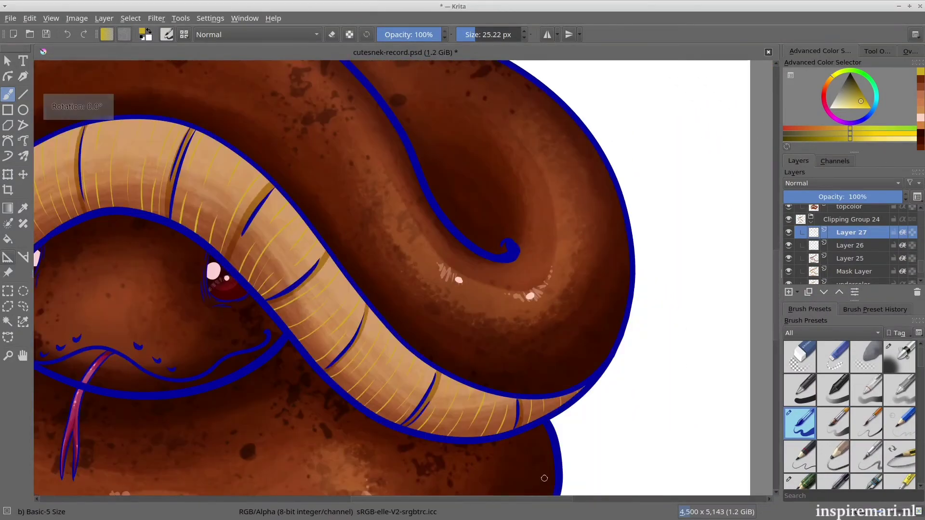
left_click_drag(337, 183, 556, 443)
key("6")
key("6")
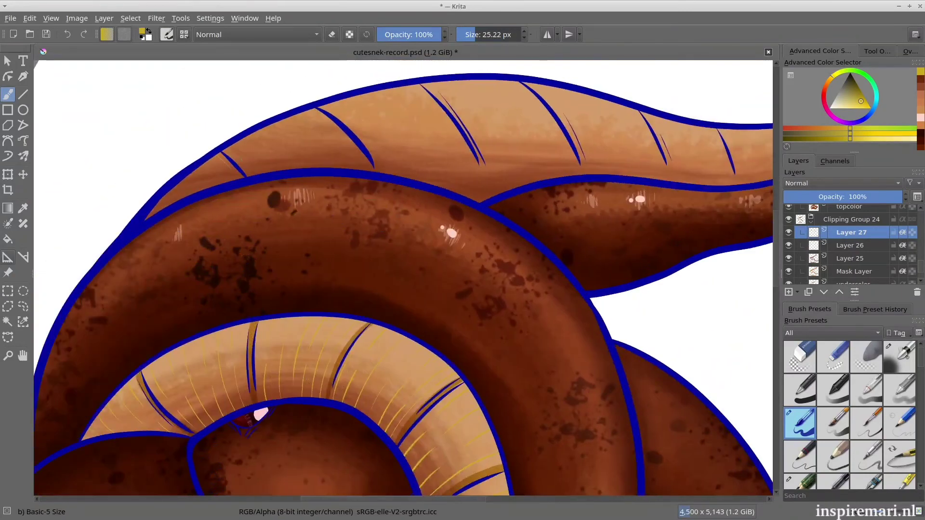
left_click_drag(205, 170, 225, 186)
left_click_drag(164, 195, 174, 204)
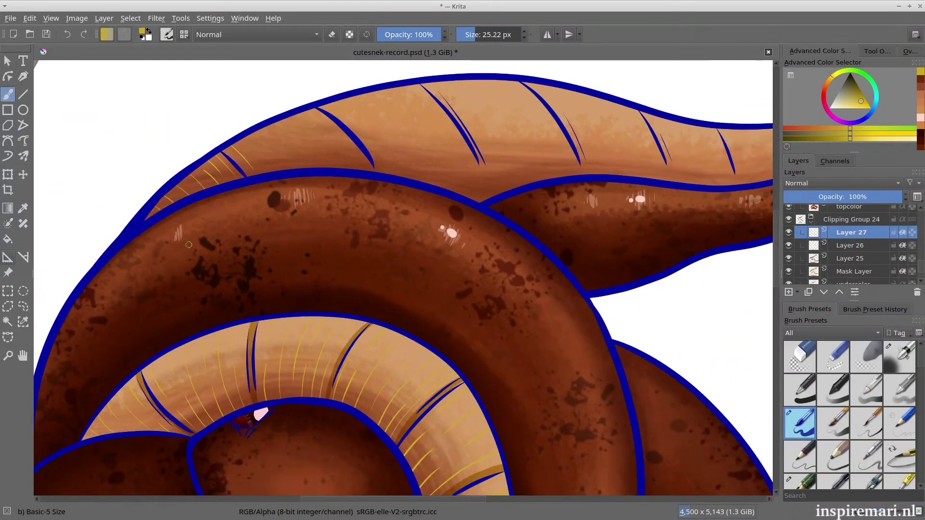
left_click_drag(295, 119, 316, 147)
left_click_drag(374, 131, 402, 177)
left_click_drag(410, 133, 444, 188)
left_click_drag(592, 131, 606, 173)
mouse_move(651, 151)
left_mouse_down()
mouse_move(659, 178)
mouse_move(483, 151)
mouse_move(517, 186)
left_mouse_up()
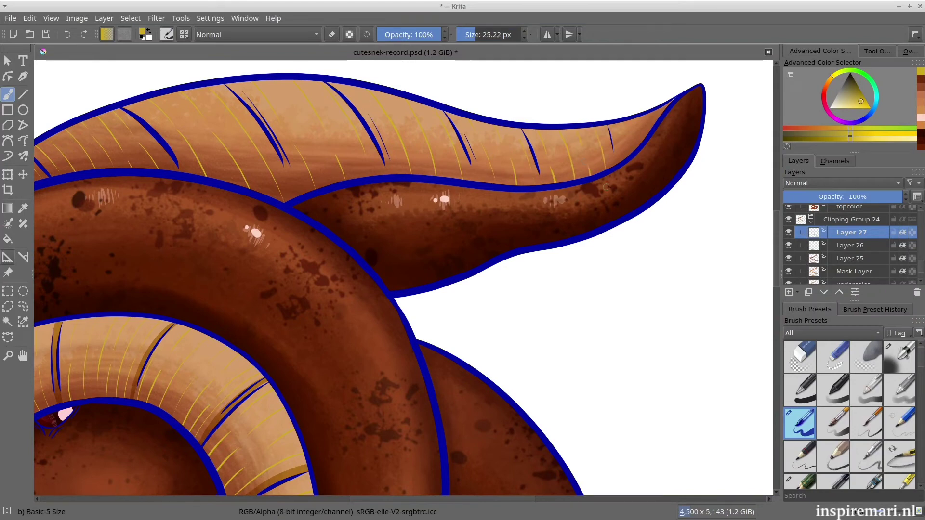
left_click_drag(627, 128, 632, 150)
left_click_drag(647, 115, 653, 128)
Step: Switch to the Multiply scale-edge layer and paint strokes beside the blue scale lines on the tail's belly
key("Page_Down")
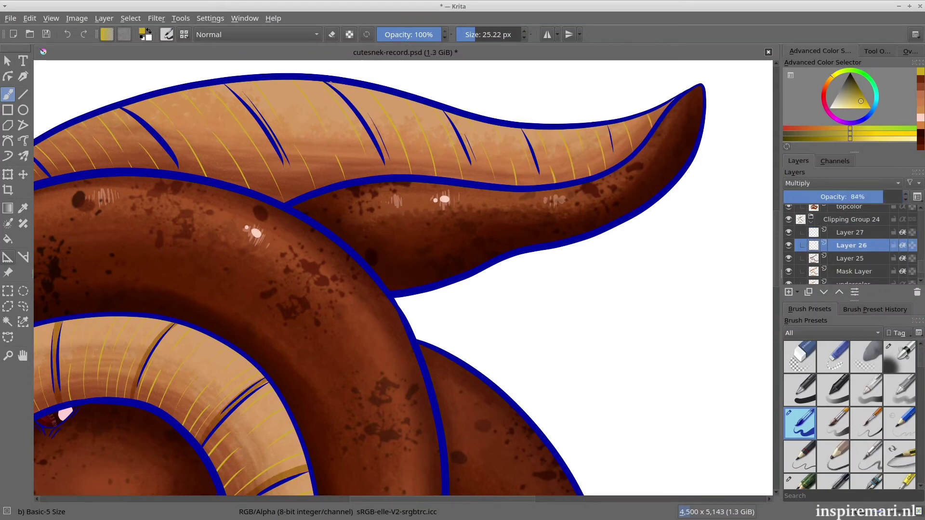
left_click_drag(330, 82, 391, 174)
left_click_drag(448, 112, 478, 181)
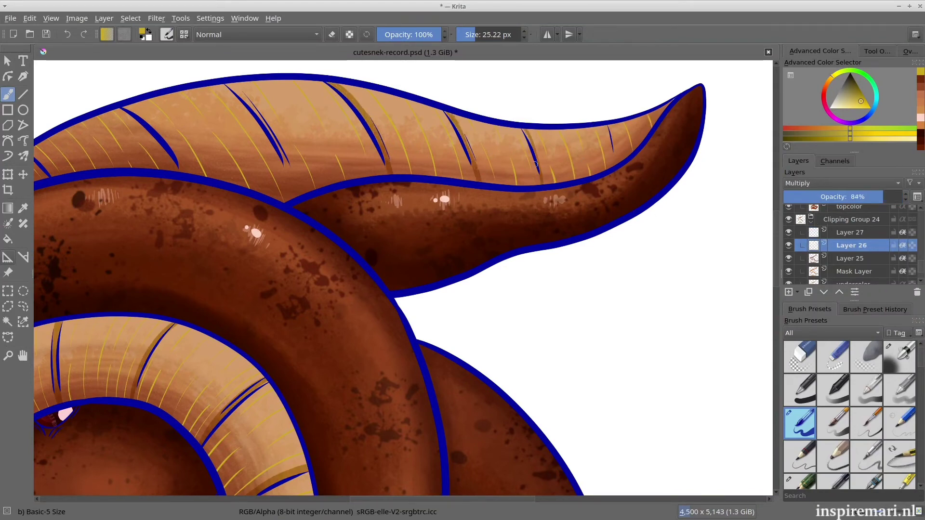
key("ctrl+z")
left_click_drag(524, 126, 544, 185)
left_click(550, 499)
left_click_drag(549, 499, 395, 499)
left_click_drag(488, 124, 494, 164)
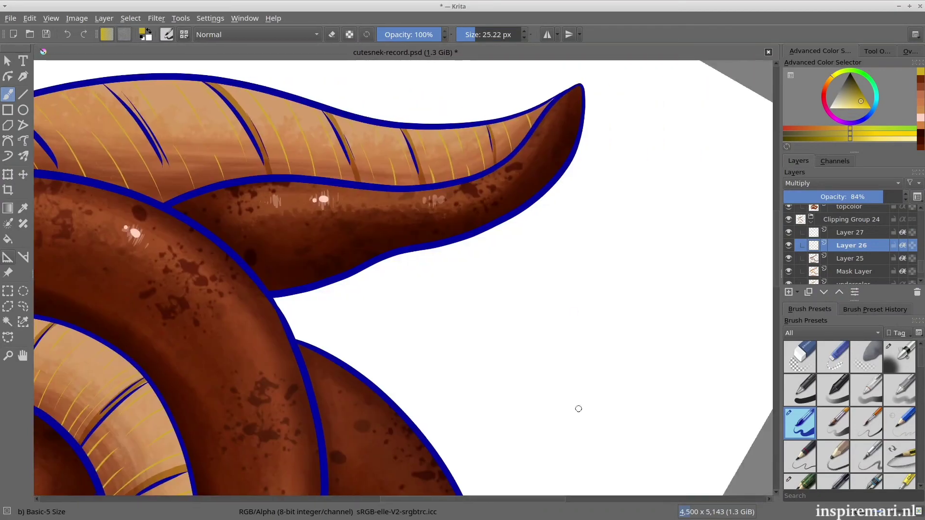
scroll(578, 409, "left", 5)
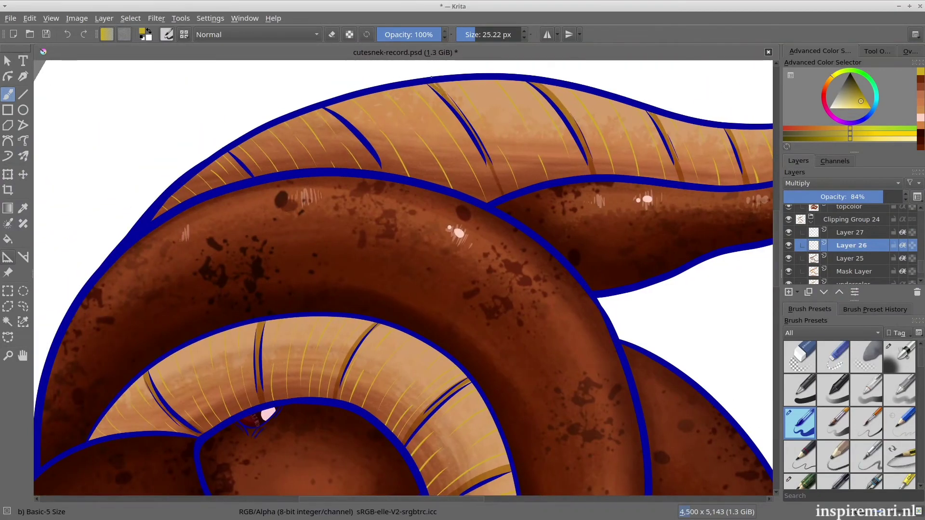
left_click_drag(431, 77, 468, 119)
left_click_drag(328, 107, 388, 172)
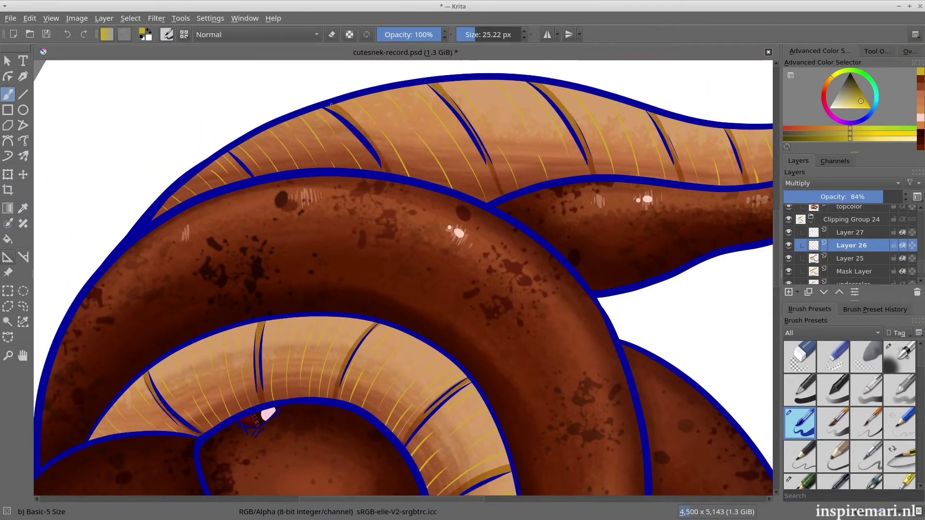
Step: Return to Layer 27 and paint thin yellow crosswise lines along the full length of the lowest belly band
scroll(446, 299, "down", 2)
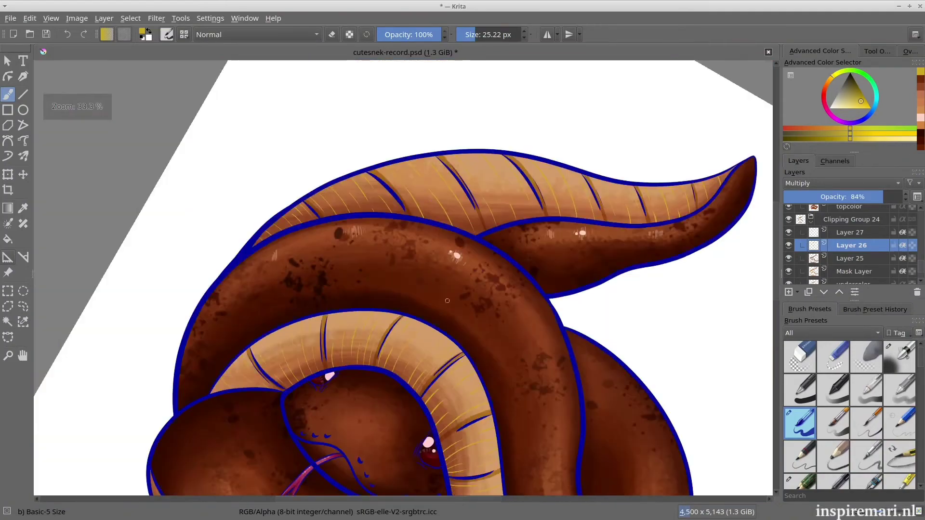
left_click_drag(446, 299, 502, 167)
left_click(852, 232)
key("5")
scroll(332, 381, "up", 2)
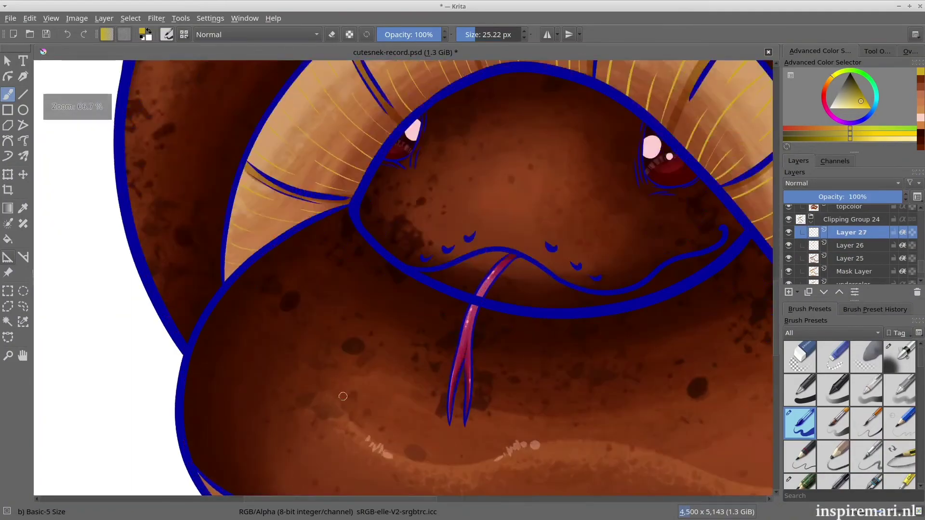
scroll(211, 314, "up", 1)
mouse_move(235, 480)
left_mouse_down()
mouse_move(211, 314)
mouse_move(177, 335)
left_mouse_up()
left_click_drag(196, 337, 198, 360)
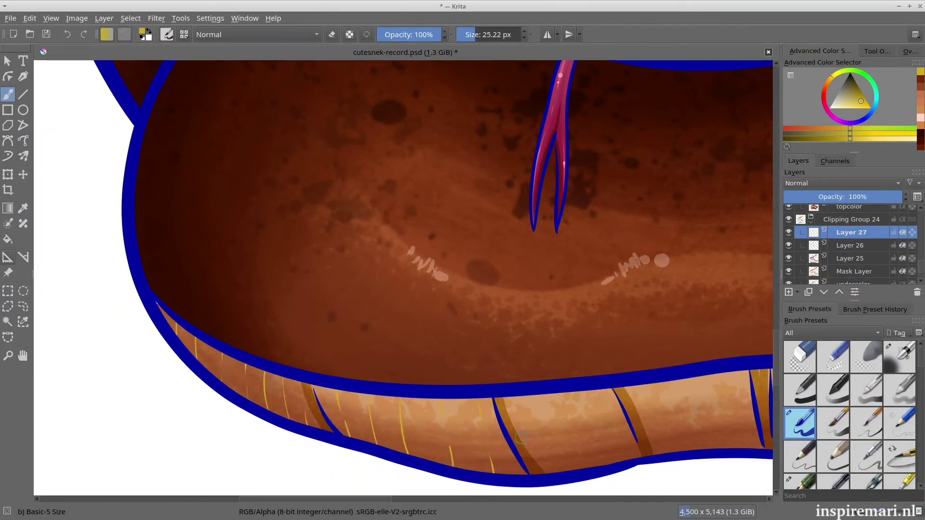
mouse_move(522, 438)
left_mouse_down()
mouse_move(283, 436)
mouse_move(283, 361)
mouse_move(313, 397)
left_mouse_up()
left_click_drag(326, 341, 342, 391)
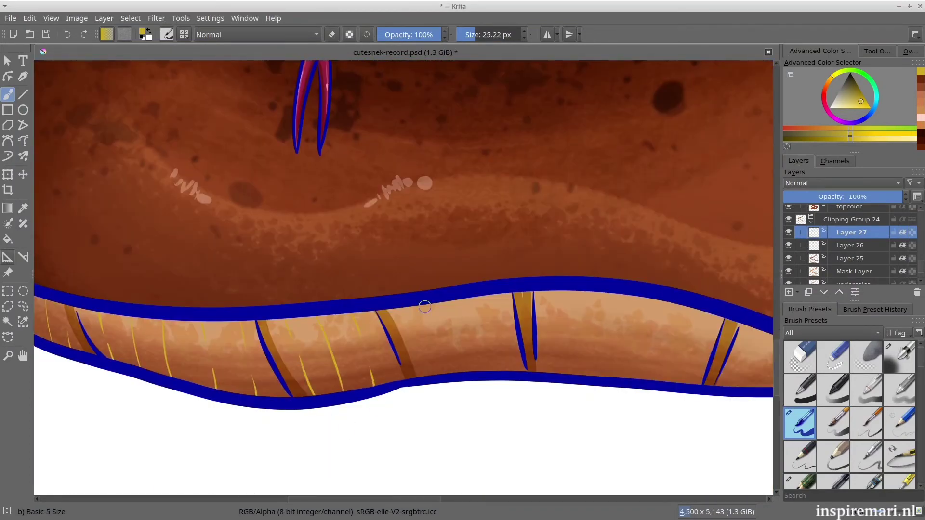
left_click_drag(472, 388, 260, 388)
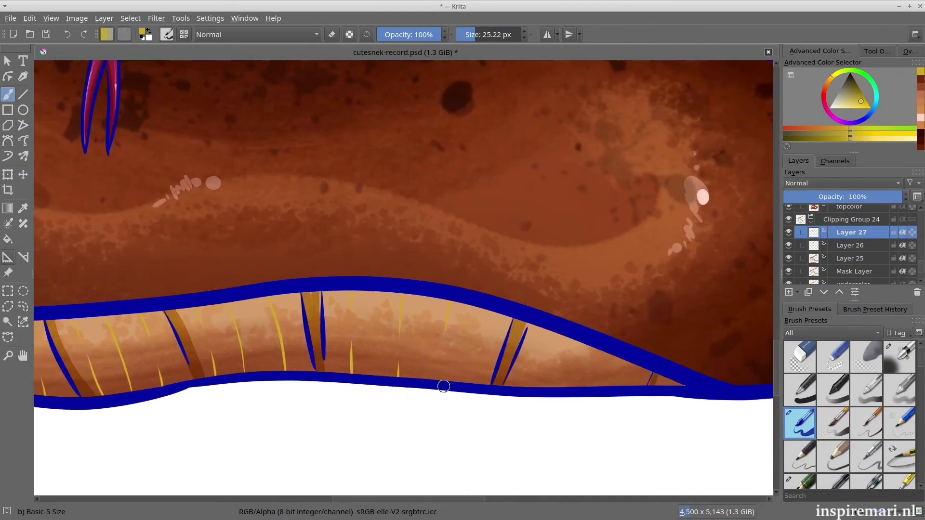
left_click_drag(468, 478, 347, 493)
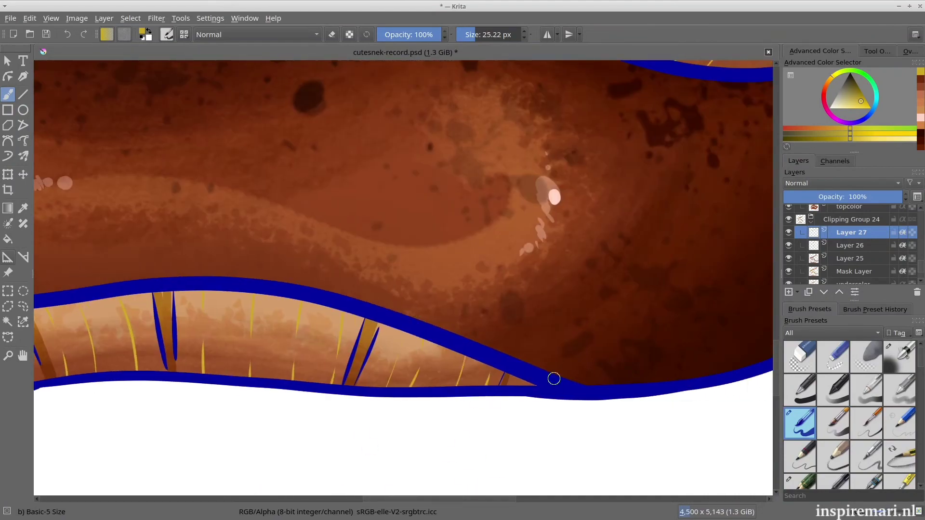
Step: Try the Divide blending mode at 30% and 38% opacity on the thin-line layer, and the Luminosity mode
scroll(554, 379, "down", 7)
scroll(553, 344, "up", 2)
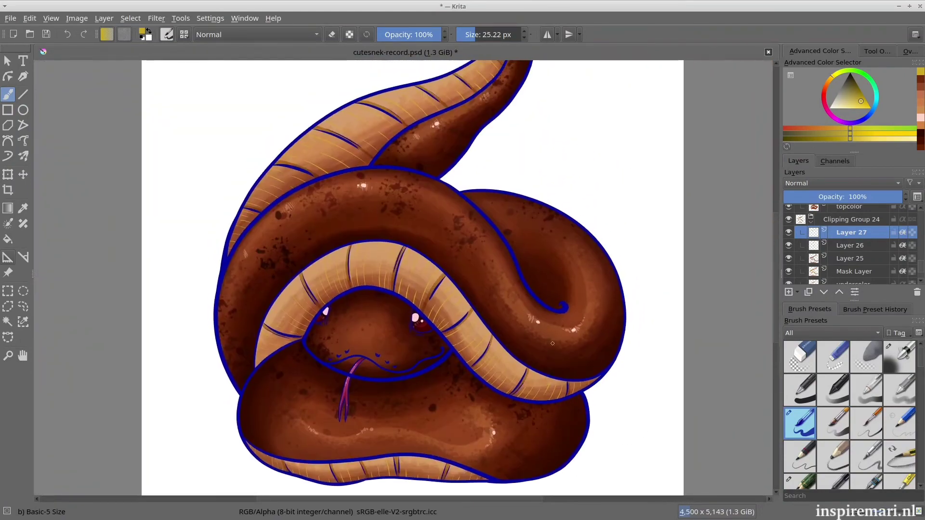
left_click(829, 183)
left_click(822, 231)
left_click_drag(849, 197, 819, 197)
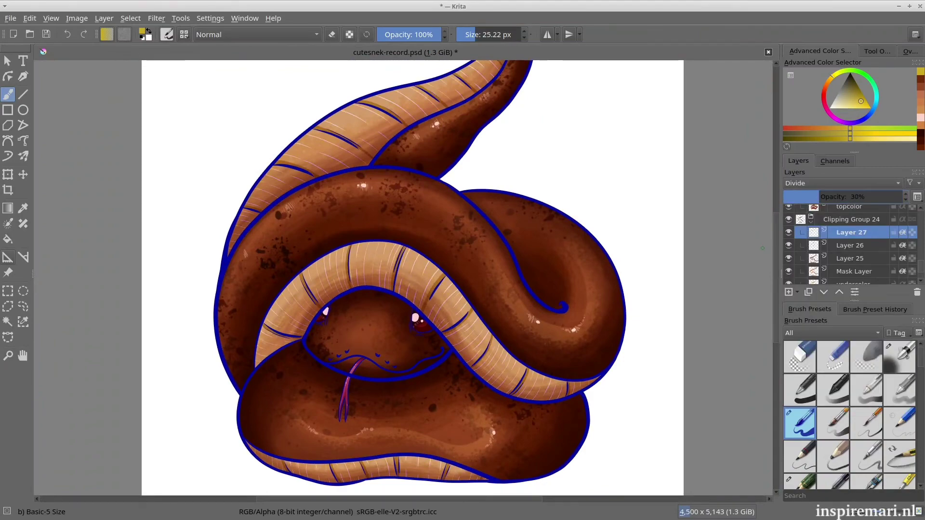
scroll(472, 264, "up", 6)
scroll(473, 265, "down", 7)
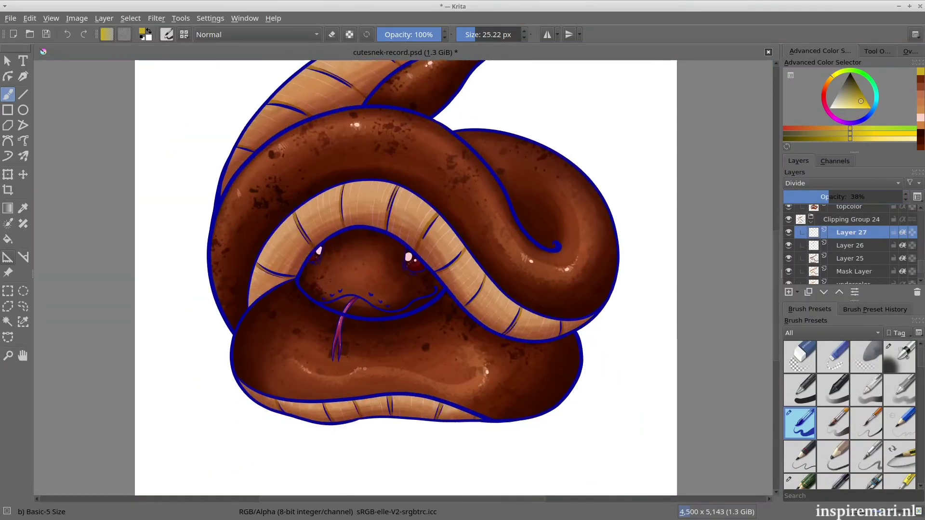
scroll(691, 245, "up", 1)
left_click(828, 183)
left_click(822, 256)
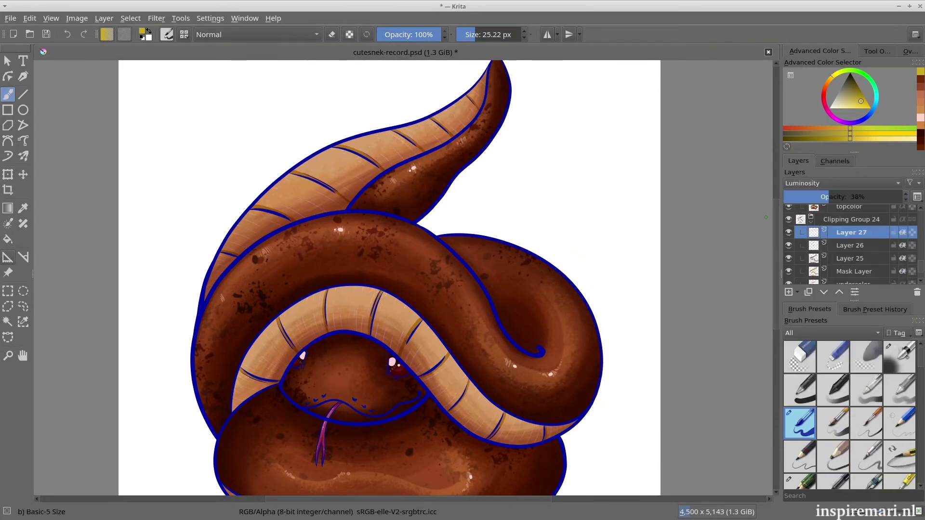
Step: Set the thin-line layer to the Lighten blending mode at 67% opacity
left_click(829, 183)
left_click(822, 247)
left_click_drag(829, 197, 863, 197)
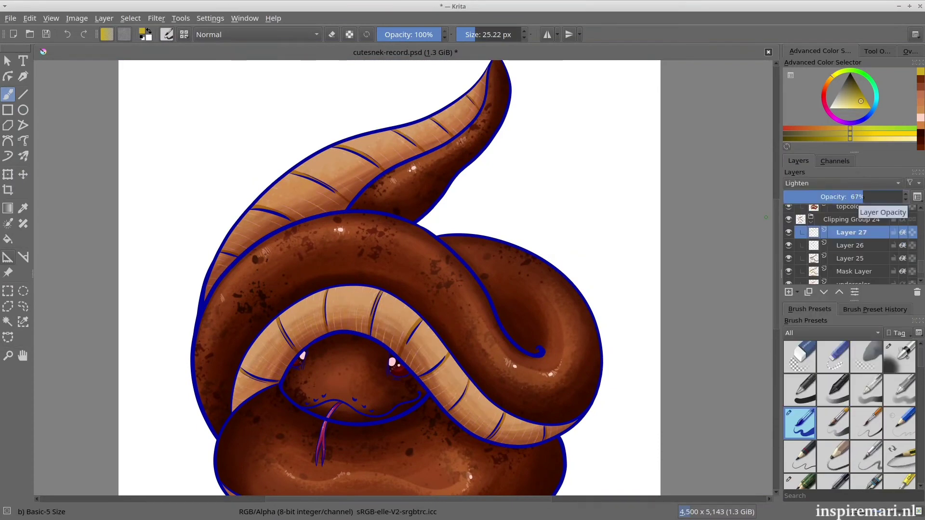
Step: Add a new layer directly below the spots layer in the body's clipping group and name it facelight
left_click_drag(776, 287, 776, 277)
scroll(851, 246, "up", 4)
left_click(845, 248)
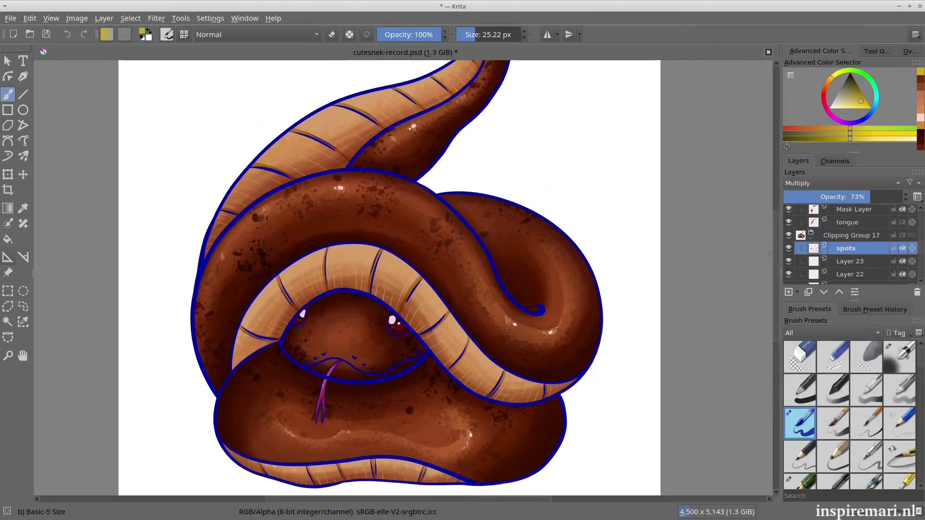
left_click(789, 248)
left_click(789, 248)
left_click(852, 261)
double_click(851, 261)
type("face")
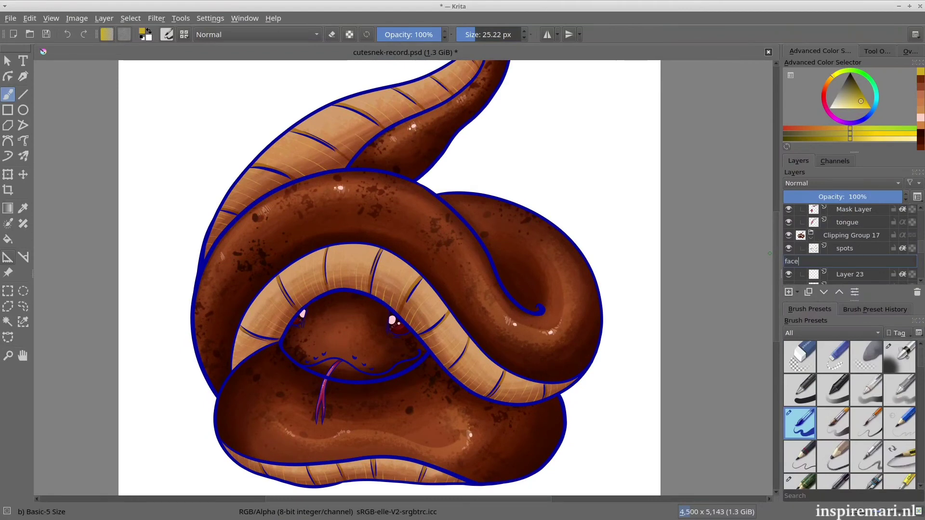
type("light")
key("Return")
scroll(330, 362, "up", 3)
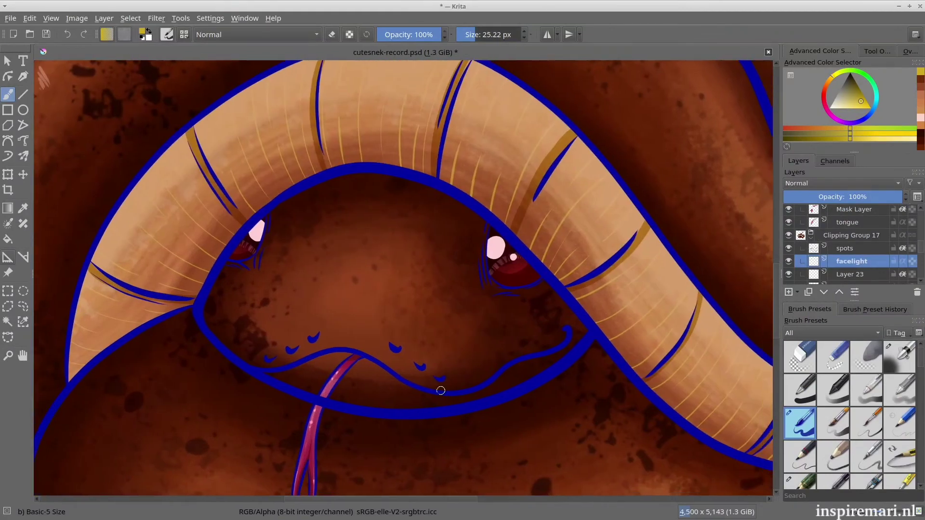
Step: Paint yellow and tan texture over the snake's lower face with the Texture Big brush and erase the overspill outside the head
scroll(850, 414, "down", 5)
left_click(899, 435)
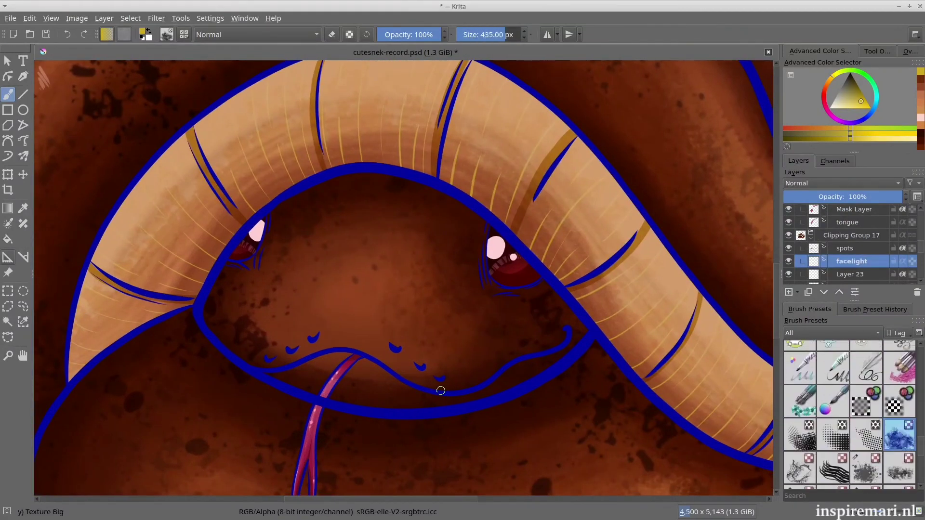
mouse_move(280, 381)
left_mouse_down()
mouse_move(310, 279)
mouse_move(496, 393)
mouse_move(310, 310)
mouse_move(217, 366)
mouse_move(351, 423)
mouse_move(521, 385)
left_mouse_up()
key("p")
mouse_move(246, 354)
left_mouse_down()
mouse_move(367, 390)
mouse_move(493, 386)
mouse_move(388, 327)
mouse_move(232, 366)
left_mouse_up()
key("slash")
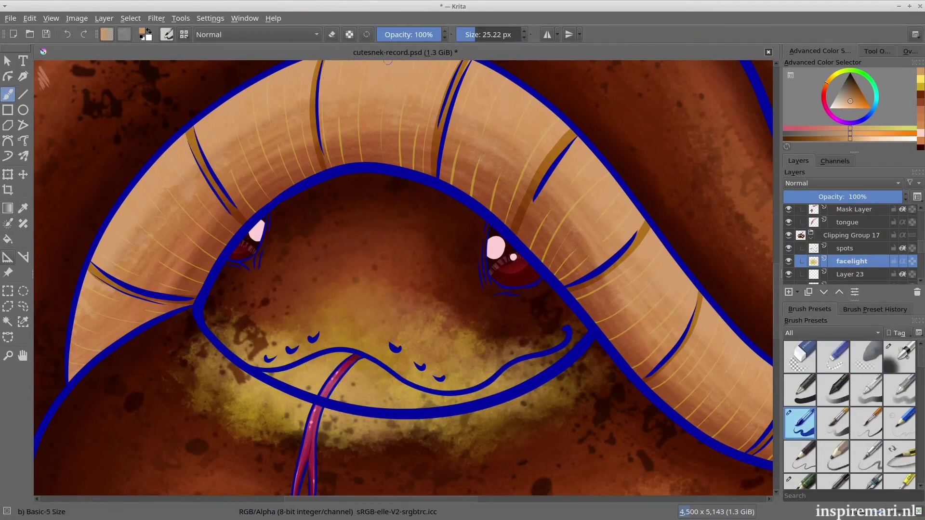
mouse_move(200, 412)
left_mouse_down()
mouse_move(214, 380)
mouse_move(200, 345)
mouse_move(296, 412)
mouse_move(288, 406)
mouse_move(370, 429)
mouse_move(607, 372)
mouse_move(554, 415)
mouse_move(305, 449)
left_mouse_up()
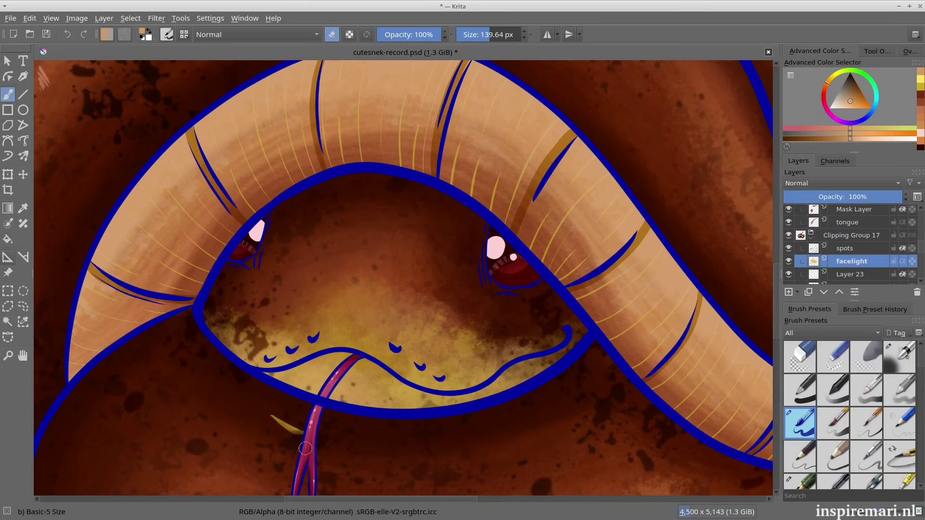
Step: Set the facelight layer to the Lighten blending mode at 65% opacity
left_click(841, 183)
left_click(843, 227)
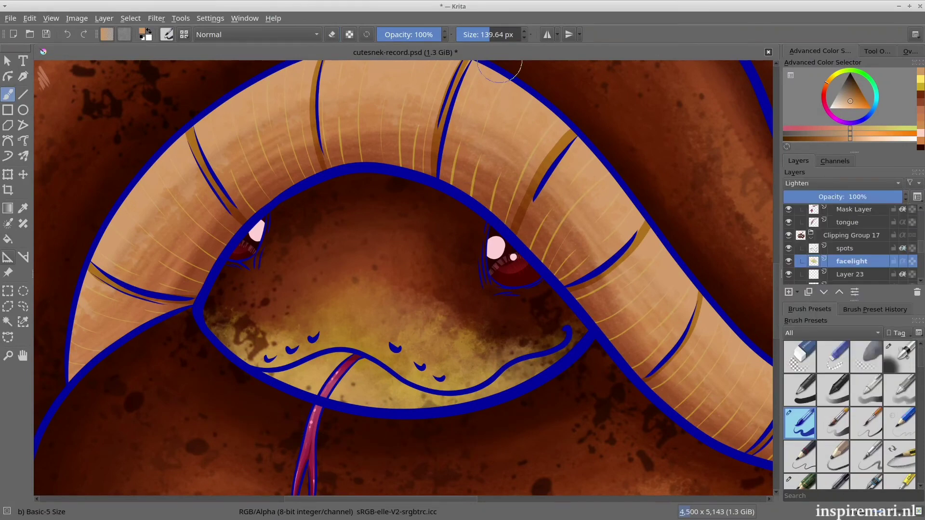
left_click(862, 197)
scroll(754, 87, "down", 5)
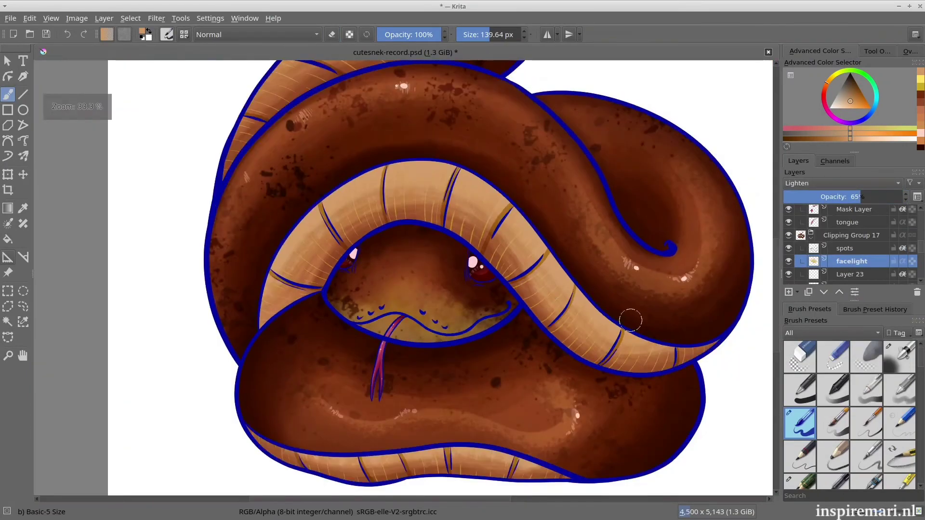
Step: Try the Color and Screen blending modes on the facelight layer, with the opacity at 44%
left_click(841, 183)
left_click(843, 256)
left_click(841, 183)
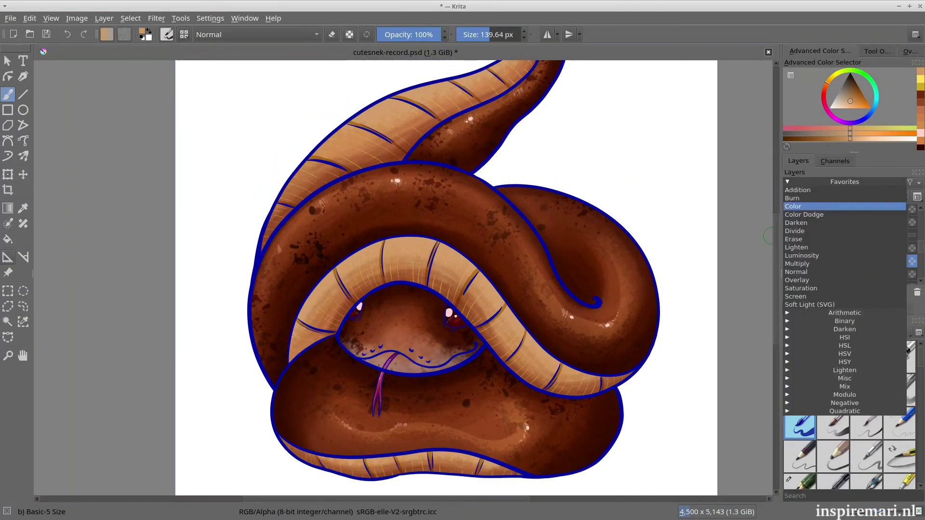
left_click(844, 196)
left_click(793, 197)
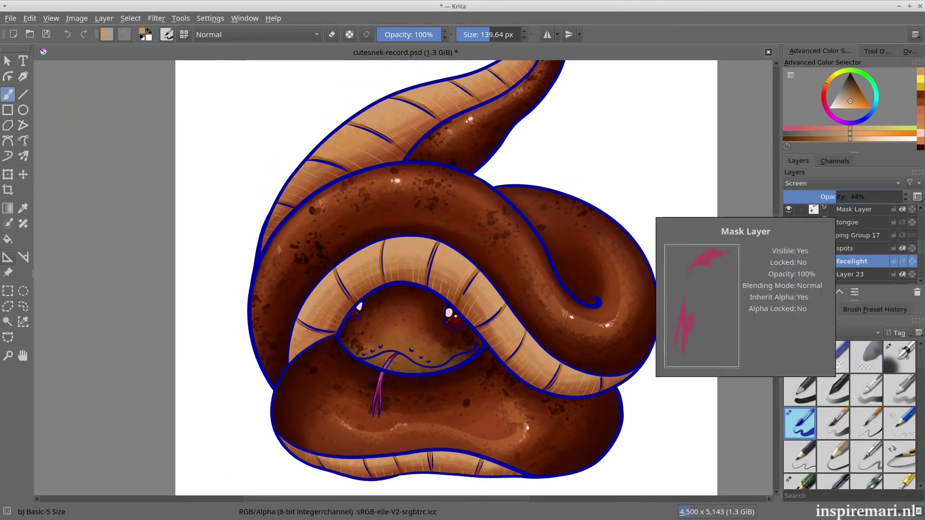
Step: Set the facelight layer to the Lighten blending mode at 80% opacity
left_click(841, 183)
left_click(843, 272)
left_click(841, 183)
left_click(844, 247)
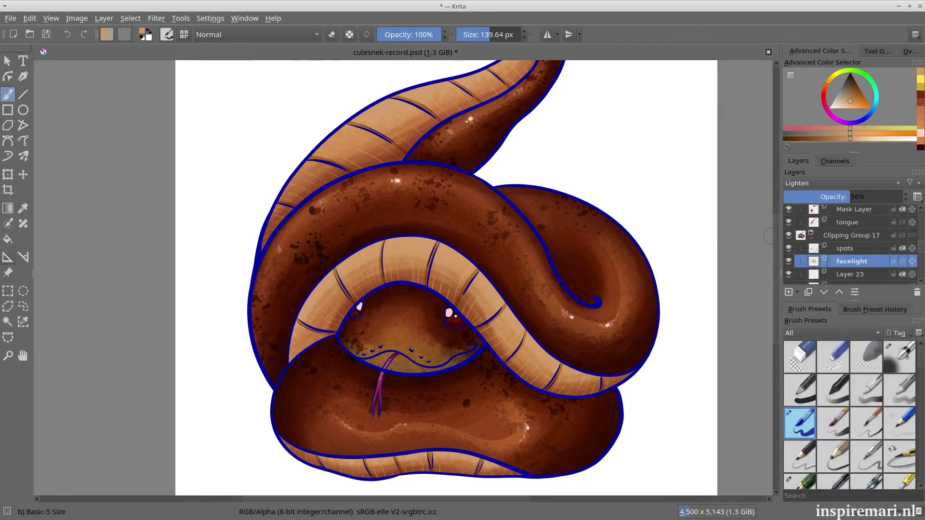
Step: Apply an HSV/HSL adjustment to the facelight layer with hue -7, saturation 25 and lightness 19
left_click(156, 17)
left_click(337, 158)
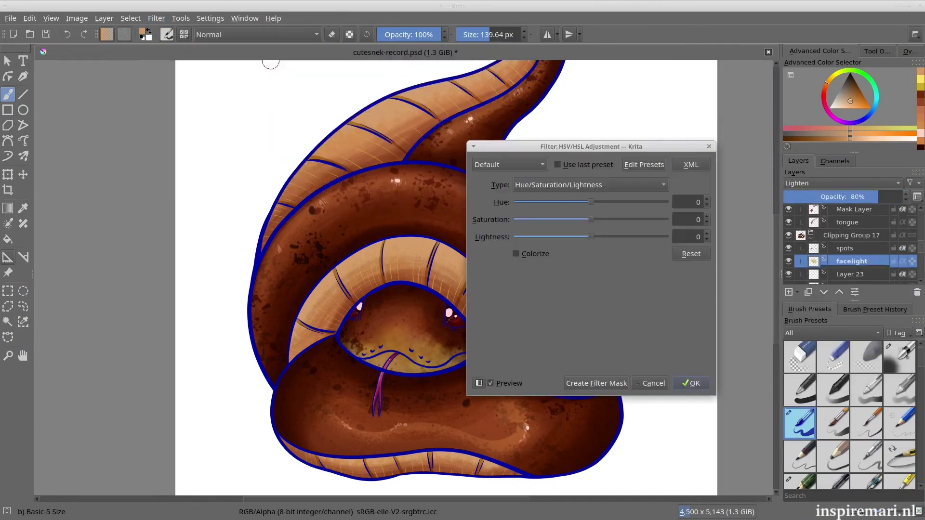
left_click_drag(591, 145, 683, 78)
left_click_drag(686, 168, 705, 168)
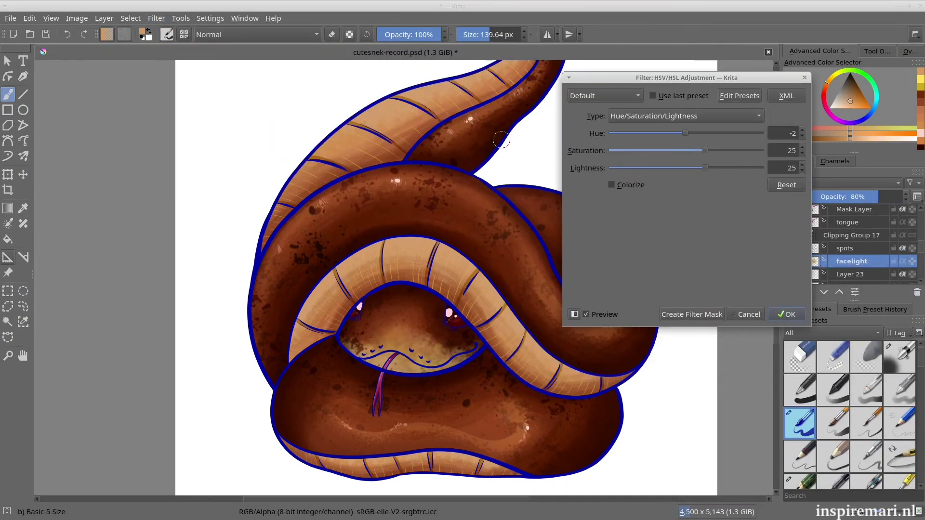
left_click_drag(685, 133, 684, 133)
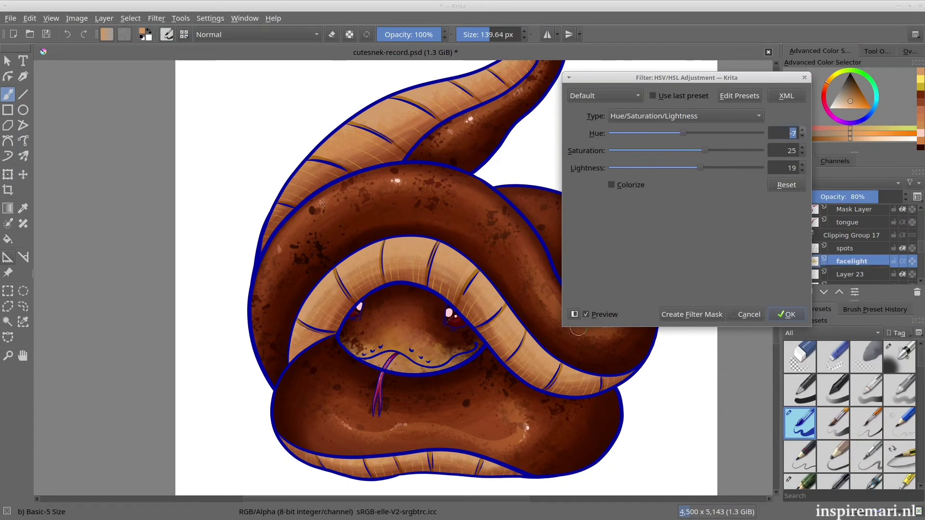
key("Return")
Step: Erase parts of the face texture with the Texture Noise brush at about 331 px to soften its upper edge
key("slash")
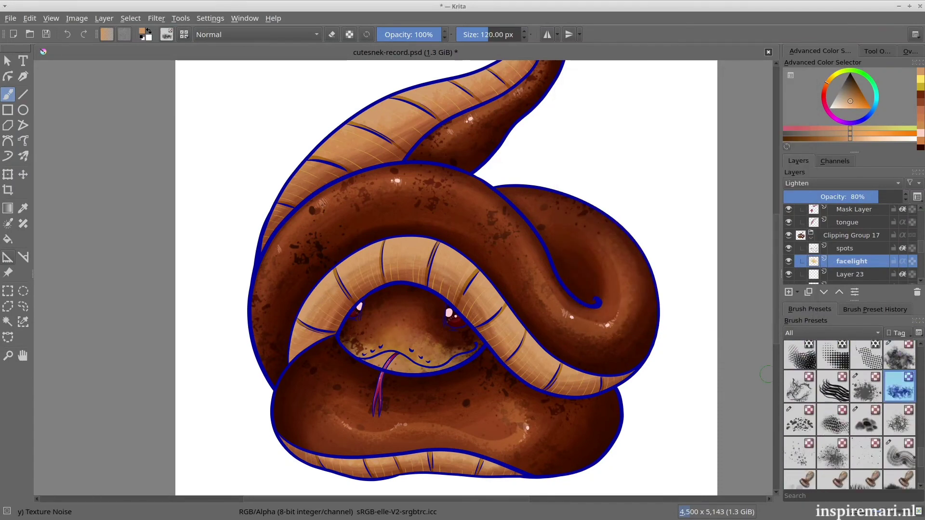
key("e")
scroll(373, 380, "up", 2)
mouse_move(395, 253)
left_mouse_down("shift")
mouse_move(497, 306)
mouse_move(472, 292)
left_mouse_up("shift")
scroll(484, 396, "down", 2)
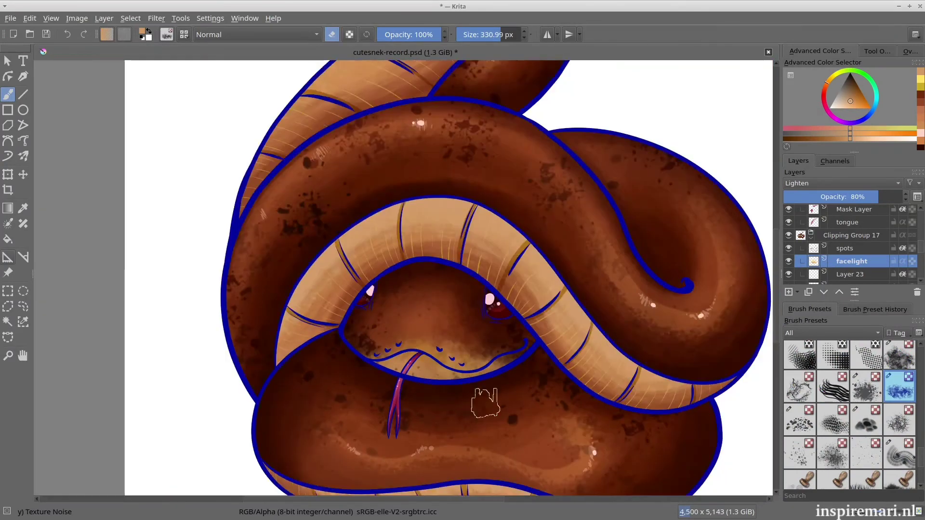
left_click_drag(674, 383, 676, 345)
Step: Choose the Airbrush Soft brush and put the LINES layer into a clipping group with a mask layer
scroll(851, 248, "up", 5)
scroll(851, 415, "up", 10)
left_click(900, 357)
left_click(833, 237)
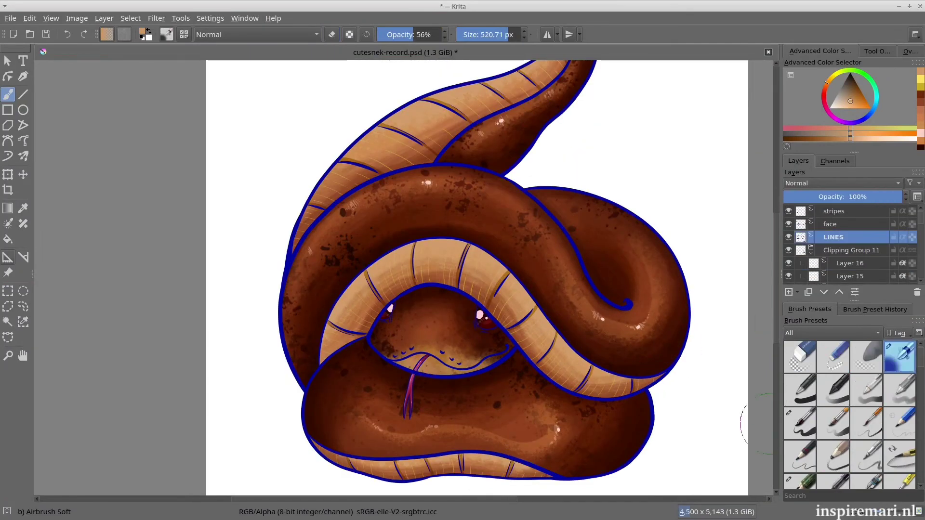
key("ctrl+shift+g")
Step: Airbrush dark brown over the blue outlines of the tail, coils, head and base on the LINES mask layer
left_click(855, 83)
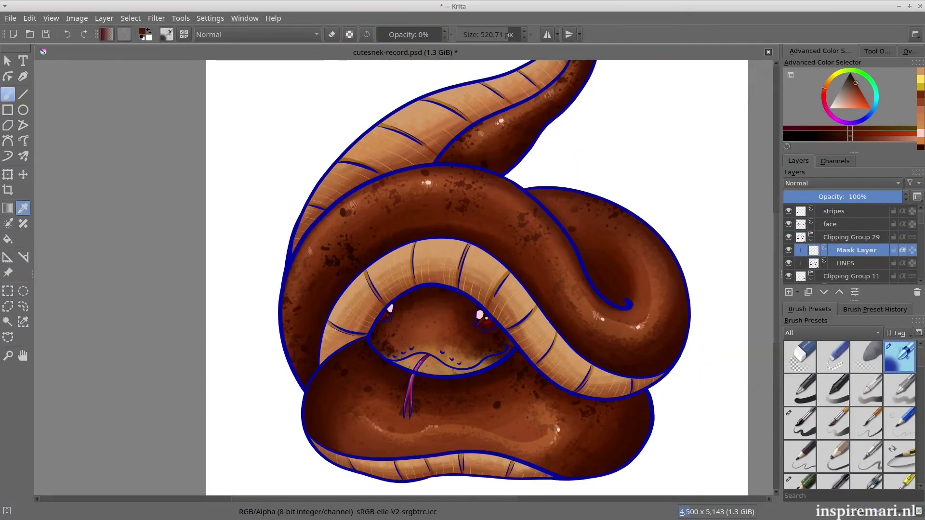
scroll(773, 377, "up", 3)
left_click_drag(571, 151, 549, 134)
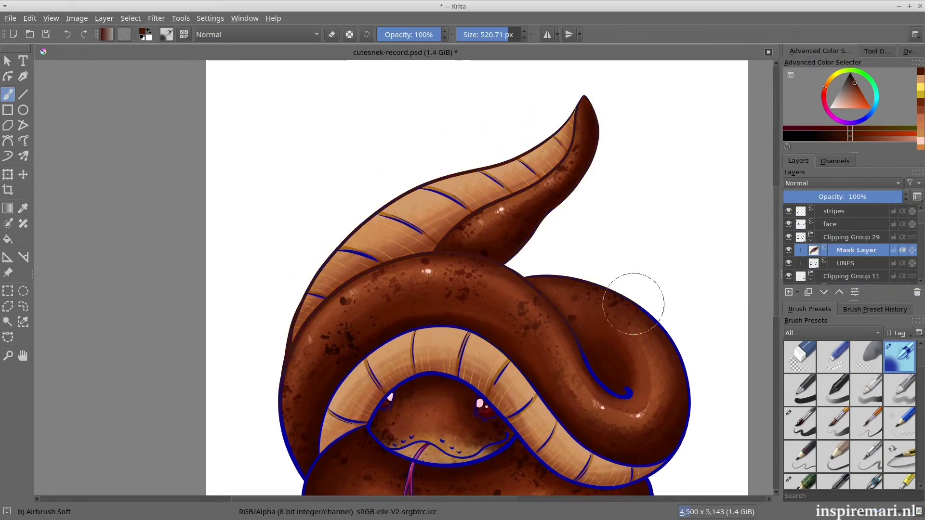
scroll(771, 96, "down", 5)
scroll(771, 96, "down", 1)
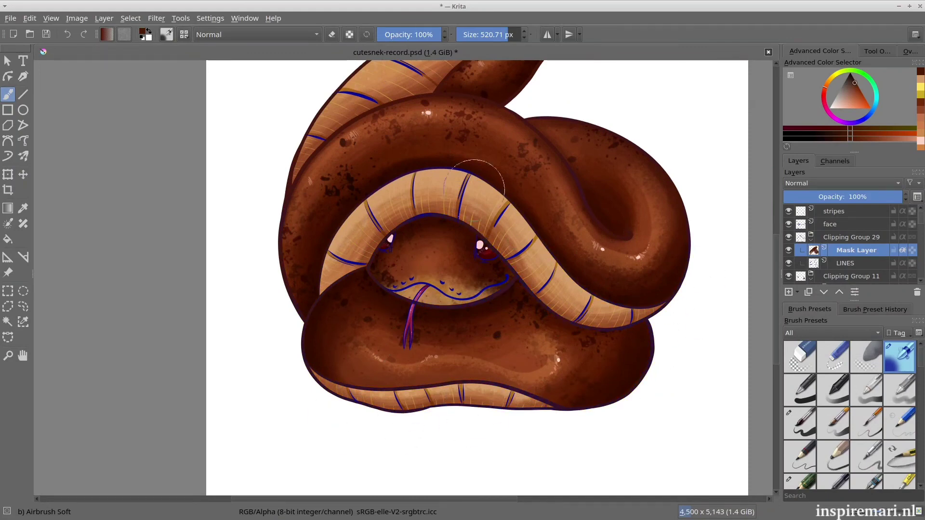
scroll(692, 214, "up", 2)
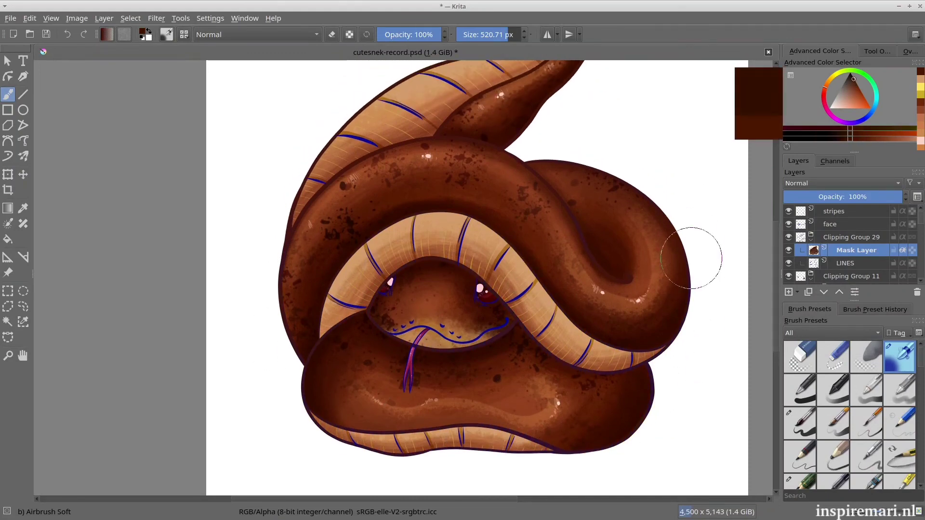
Step: Enlarge the airbrush to 646.45 px and deepen the coil and head outlines with a darker, near-black brown
key("bracketright")
key("k")
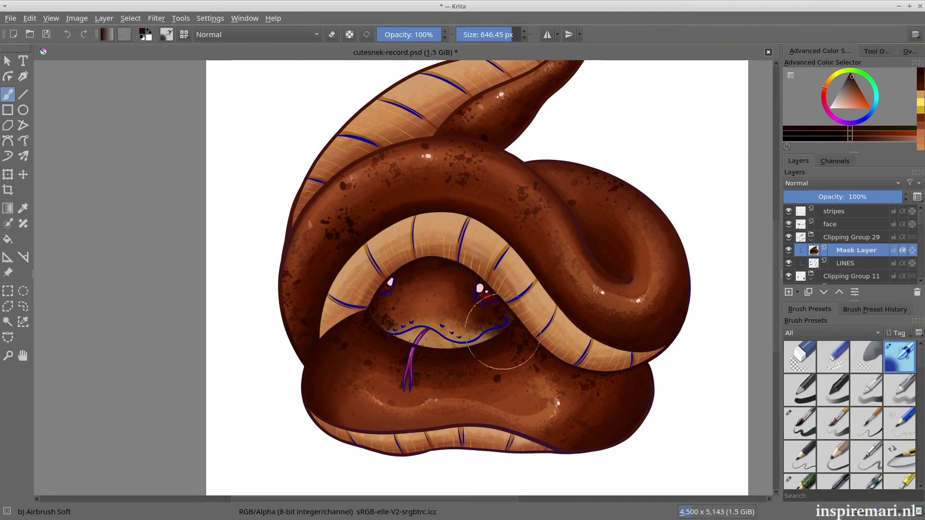
scroll(584, 138, "up", 4)
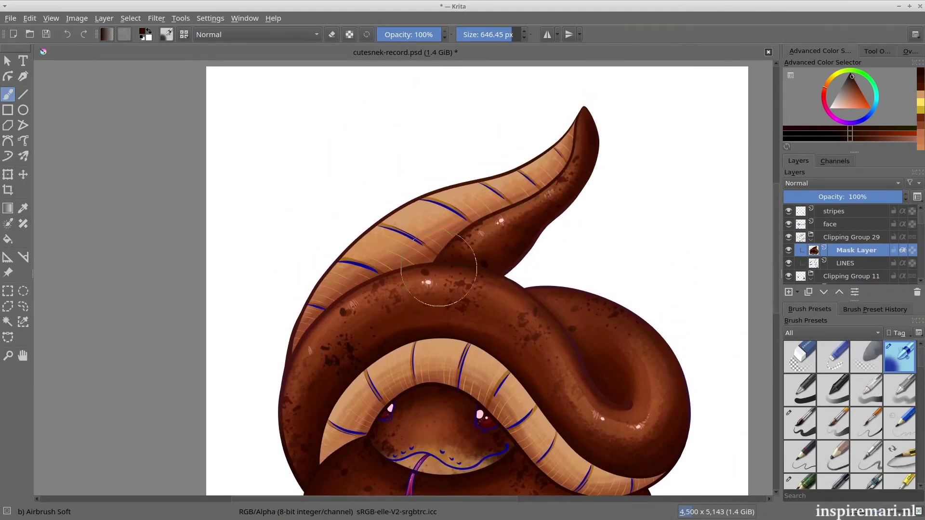
Step: Airbrush golden brown over the outer belly outlines along the raised tail and the base
scroll(772, 269, "down", 2)
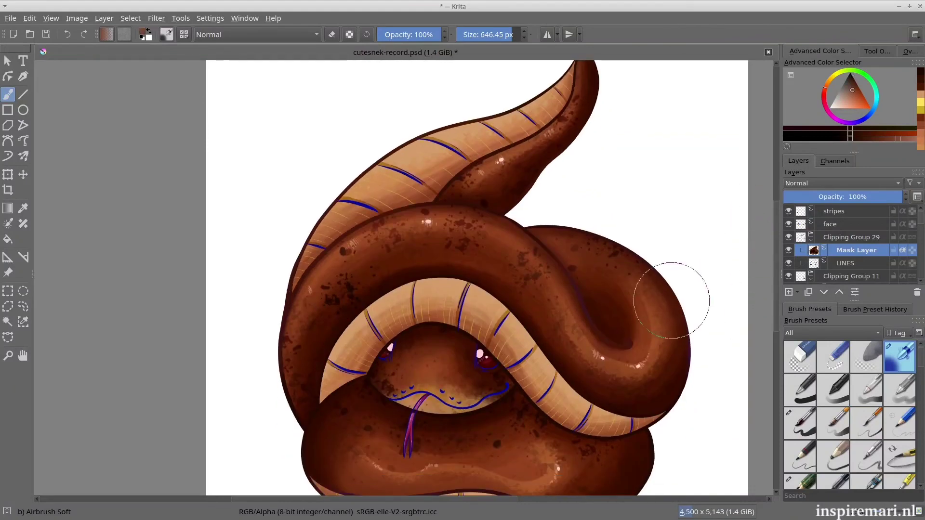
left_click_drag(672, 300, 672, 345)
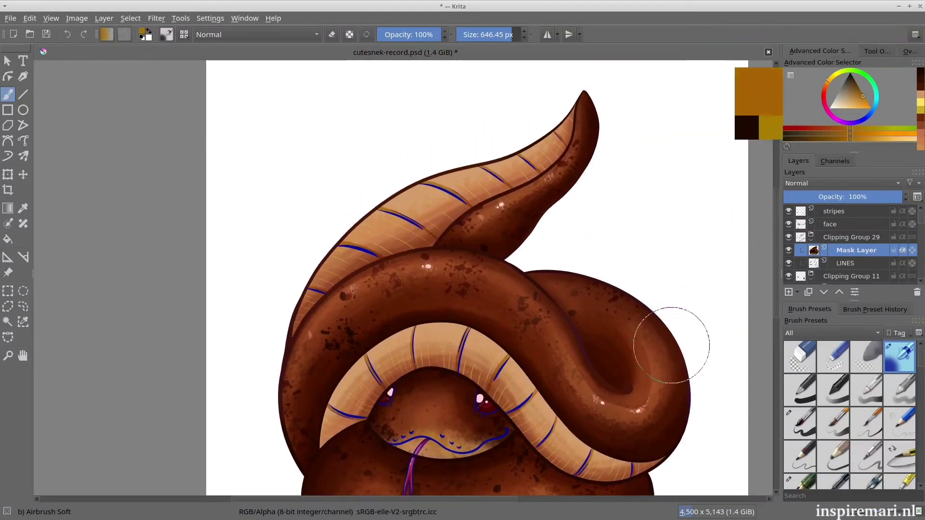
scroll(743, 206, "down", 6)
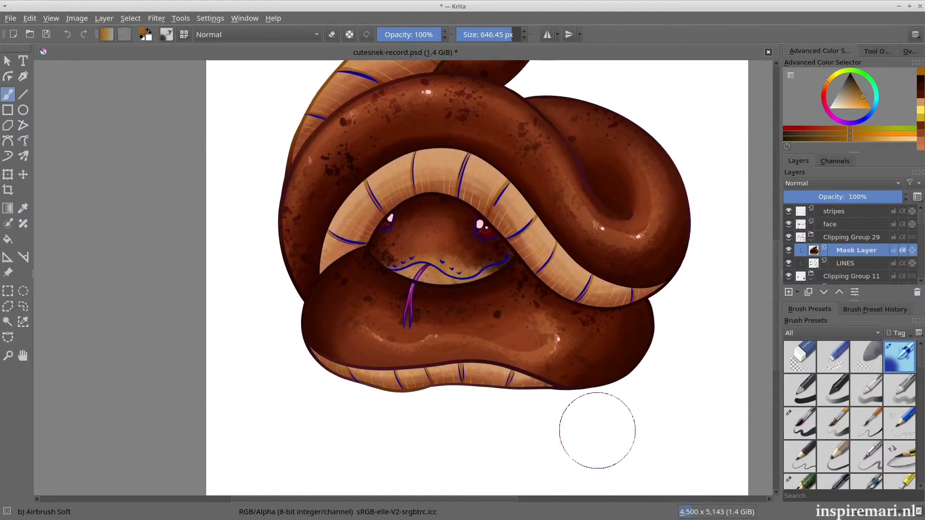
Step: Put the stripes layer into a clipping group and airbrush its blue belly stripes golden brown on the mask layer
key("Page_Up")
key("Page_Up")
key("Page_Up")
key("ctrl+shift+g")
mouse_move(597, 431)
left_mouse_down()
mouse_move(496, 206)
mouse_move(619, 248)
mouse_move(310, 423)
mouse_move(321, 354)
left_mouse_up()
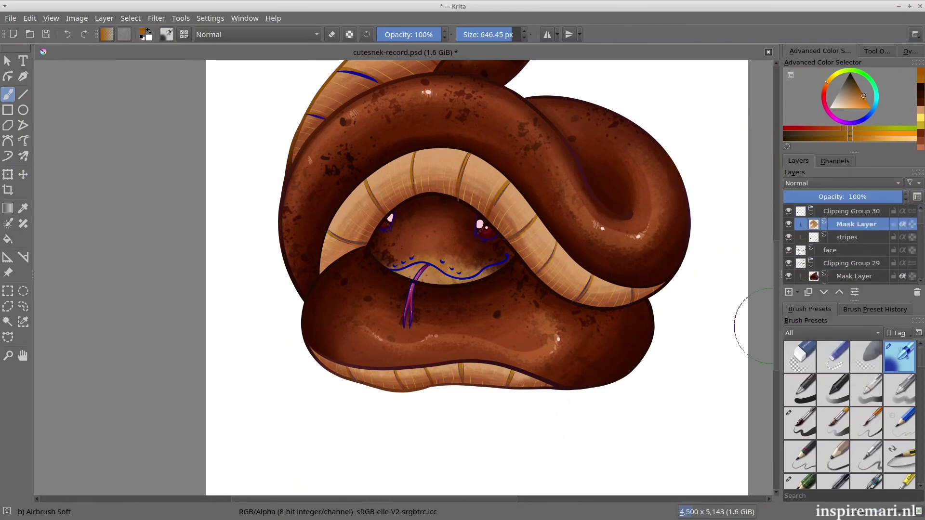
Step: Vary the belly stripe colour with reddish brown and dark brown airbrushing along the tail, middle and base bands
scroll(755, 320, "up", 5)
left_click(826, 85)
left_click(858, 92)
left_click_drag(524, 164, 295, 268)
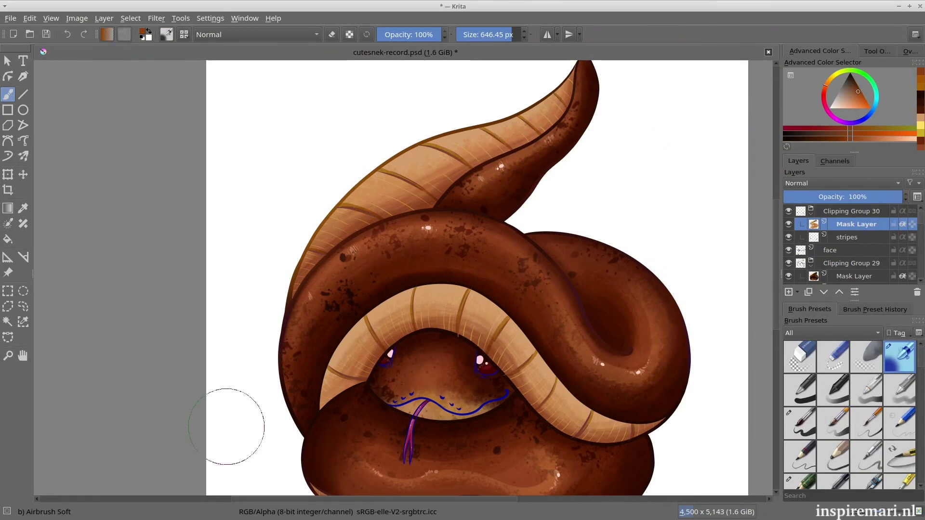
scroll(752, 312, "down", 3)
left_click(855, 80)
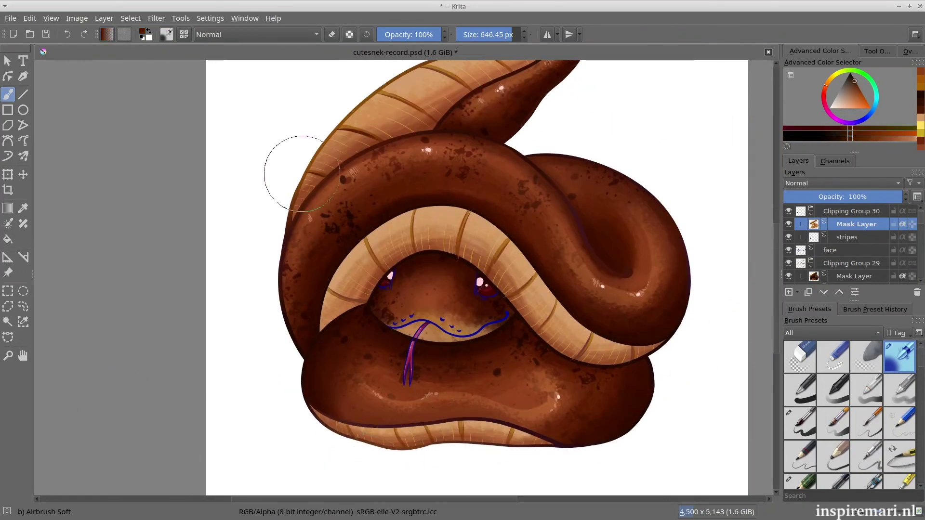
scroll(754, 420, "up", 5)
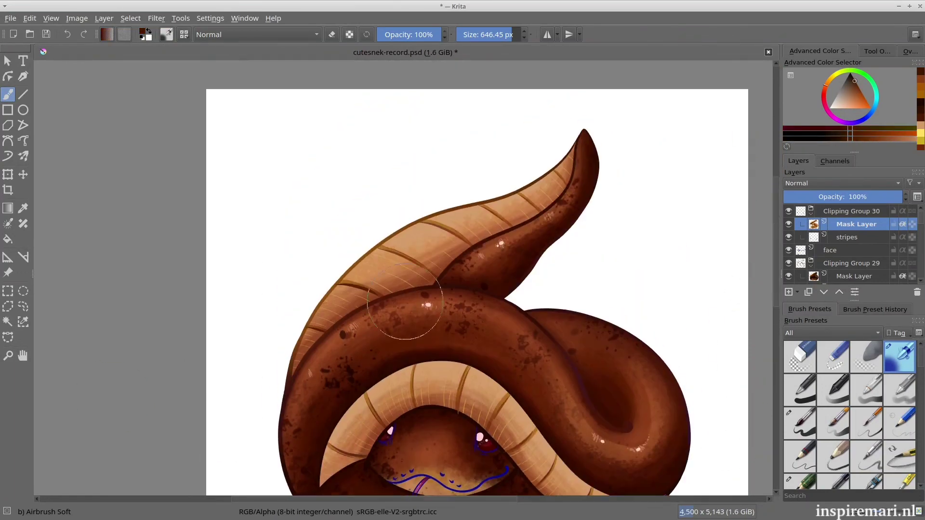
scroll(754, 196, "down", 4)
Step: Put the face line layer into a clipping group with a mask layer and save the document
key("ctrl+shift+g")
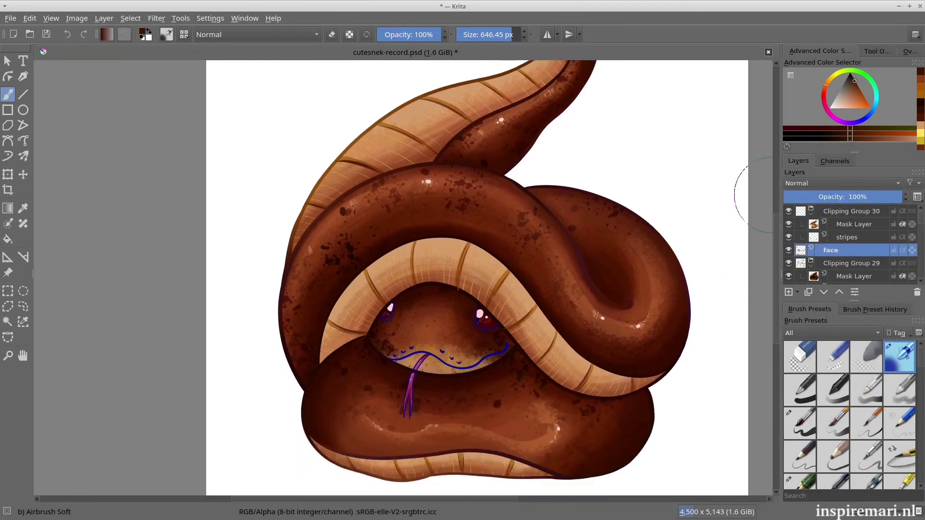
key("ctrl+s")
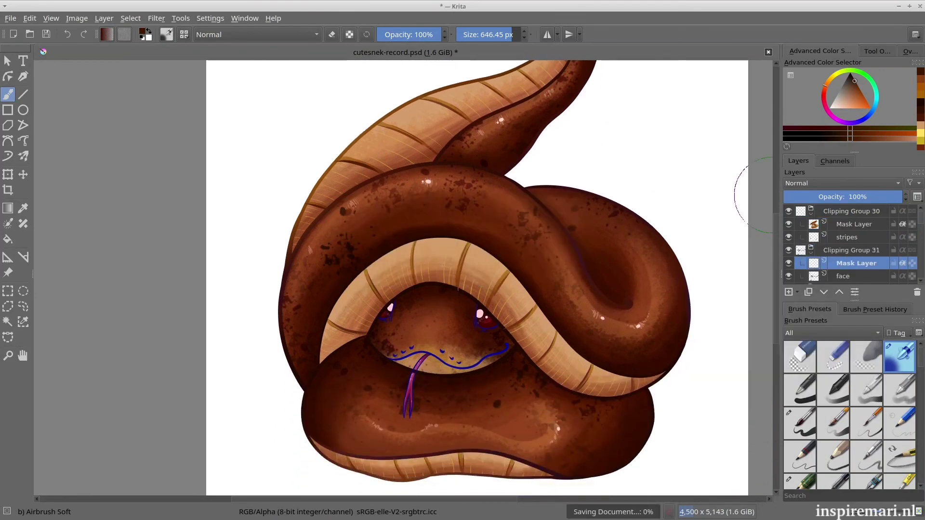
Step: Recolour the mouth, eye and face scale lines reddish and dark brown with Airbrush Soft and Basic-1 at 87.30 px
scroll(446, 325, "up", 1)
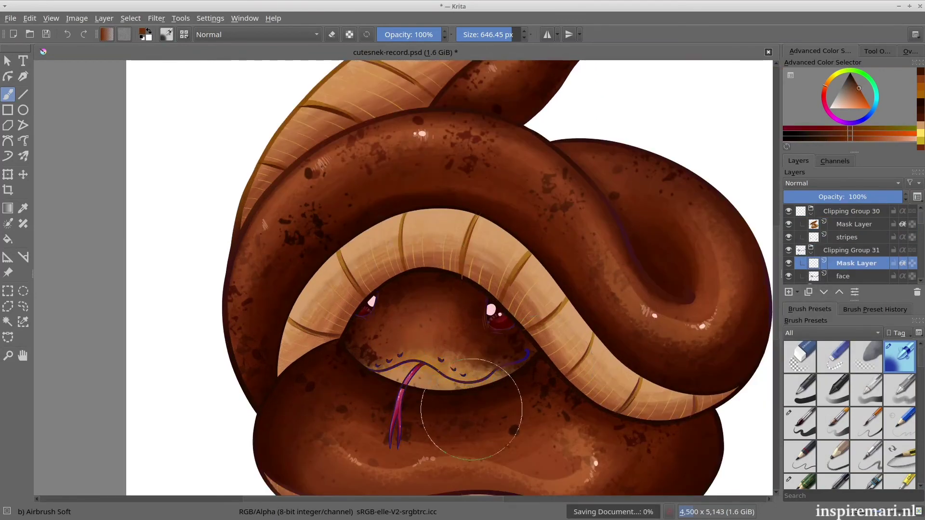
scroll(555, 342, "up", 2)
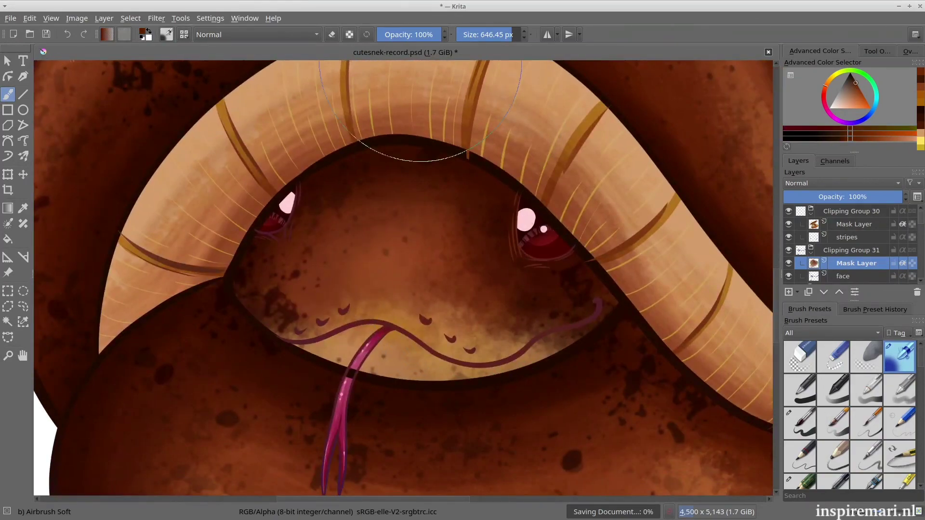
key("/")
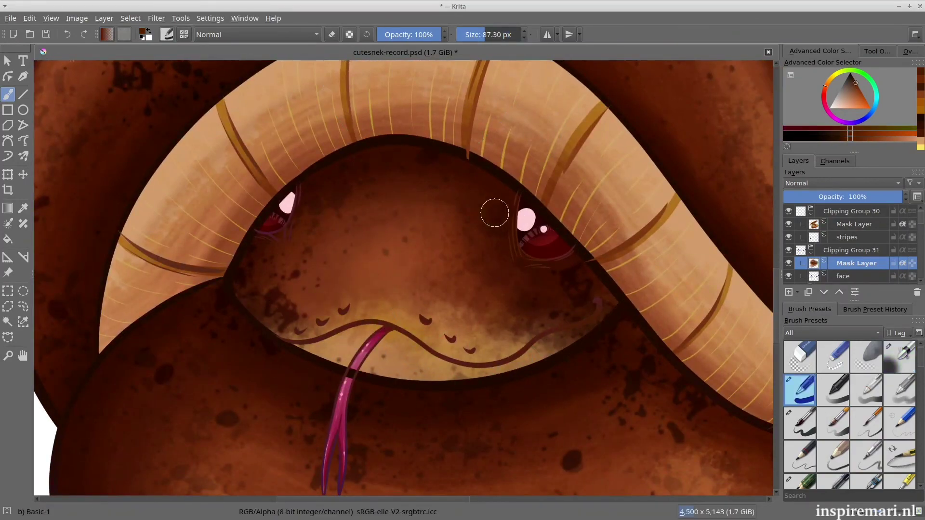
key("k")
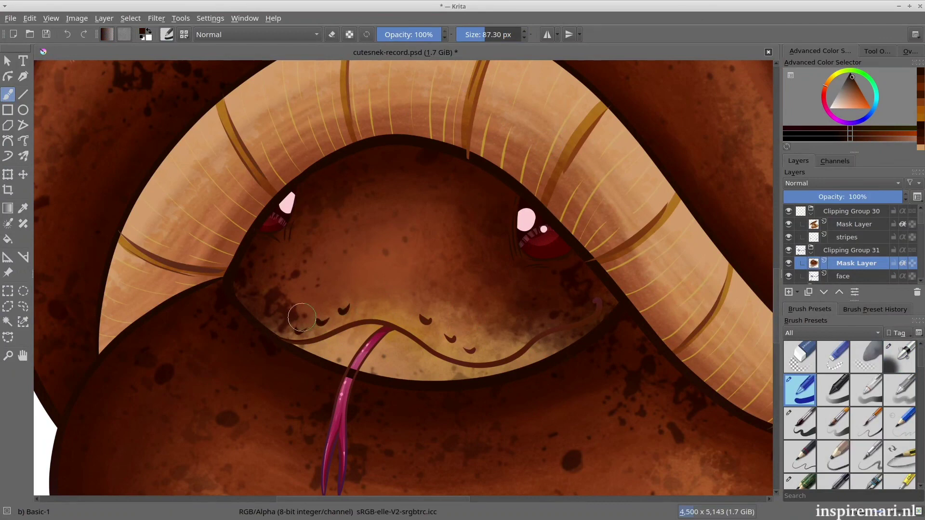
left_click_drag(597, 300, 592, 318)
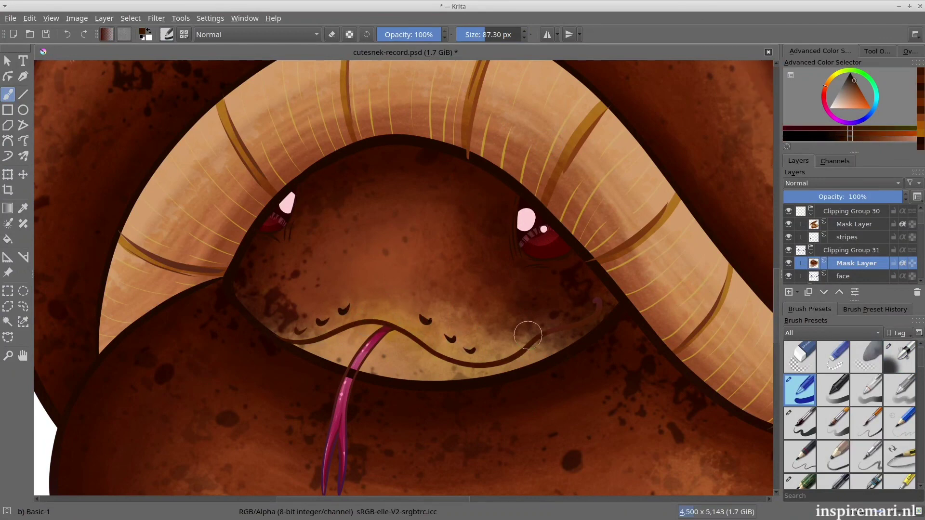
key("l")
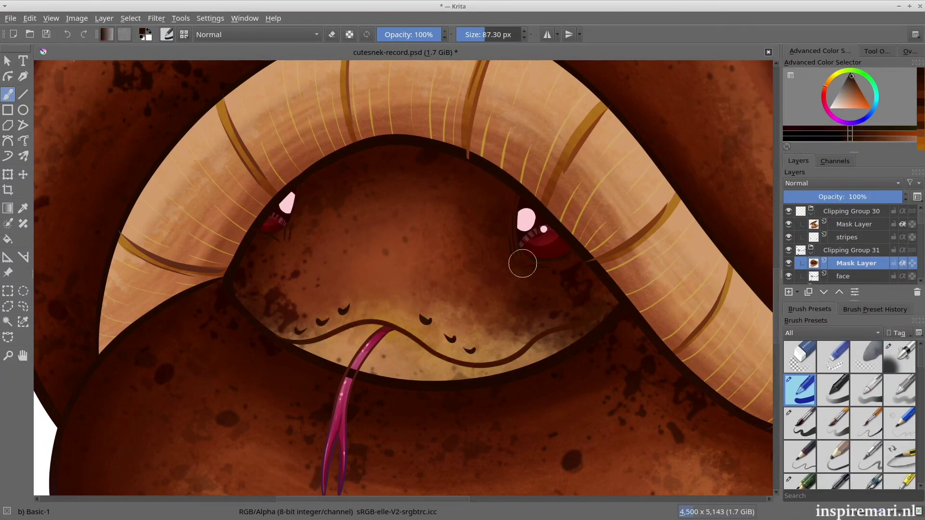
Step: Finish the dark brown eye lines and recolour the tongue's outline dark magenta on the face mask layer with Basic-1 at 47.01 px
left_click_drag(292, 225, 290, 241)
left_click(854, 79)
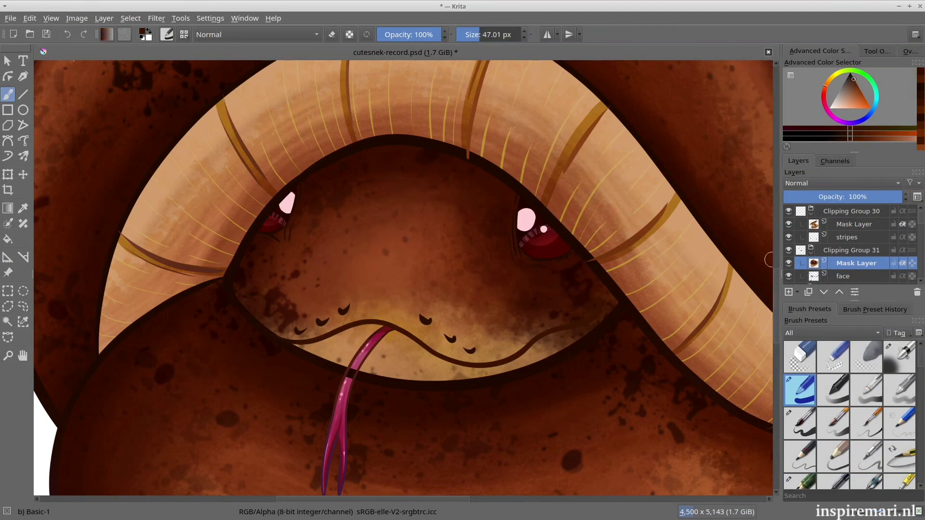
scroll(770, 260, "down", 2)
left_click(332, 371, "ctrl")
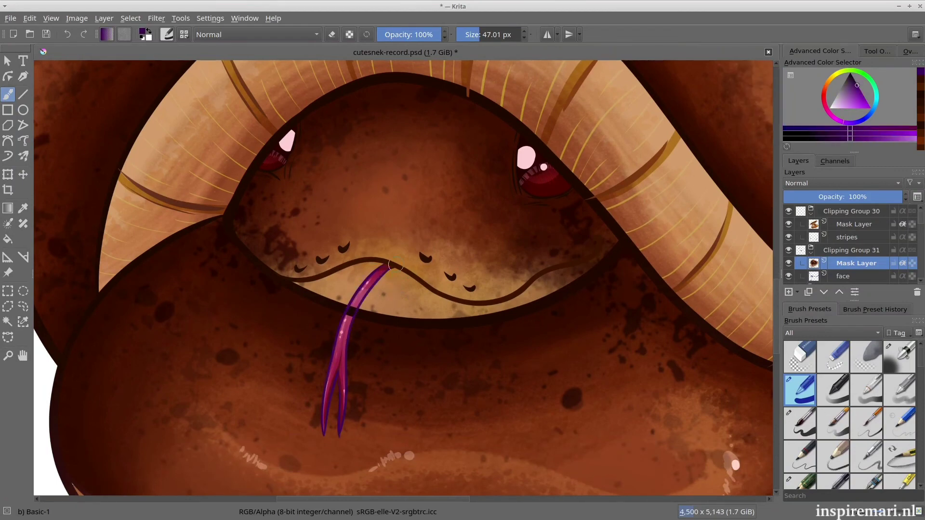
left_click(824, 102)
left_click_drag(325, 429, 350, 302)
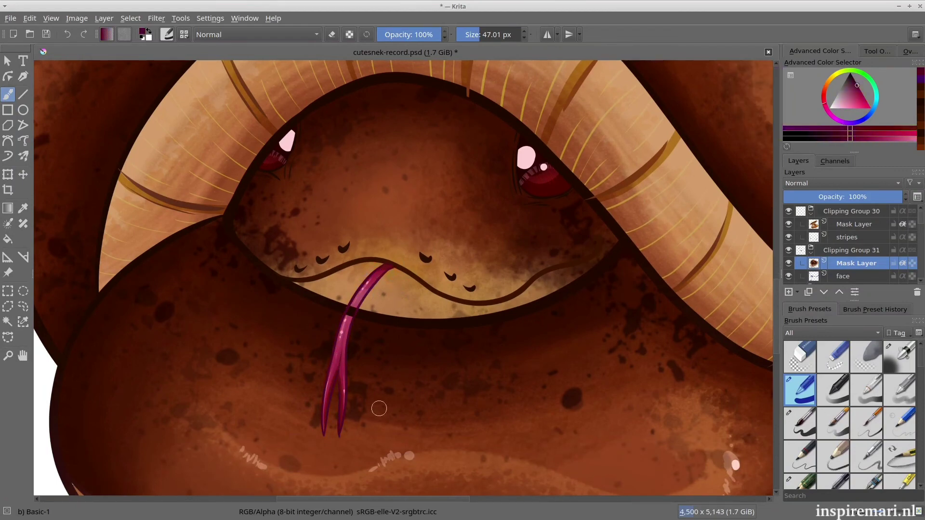
Step: Erase the dark body outline where it crosses the tongue on the LINES layer, using Basic-1 in eraser mode at 16.71 px
key("Page_Down")
key("Page_Down")
key("Page_Down")
key("Page_Down")
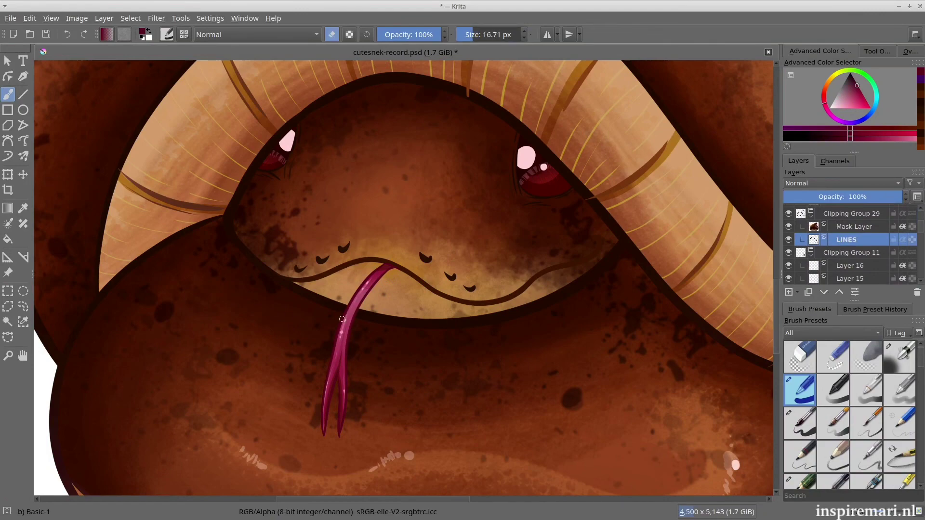
scroll(410, 318, "down", 3)
left_click_drag(489, 326, 431, 380)
scroll(467, 346, "up", 1)
scroll(848, 241, "up", 3)
Step: Select the stripes layer, check the whole illustration and save the document
left_click(849, 237)
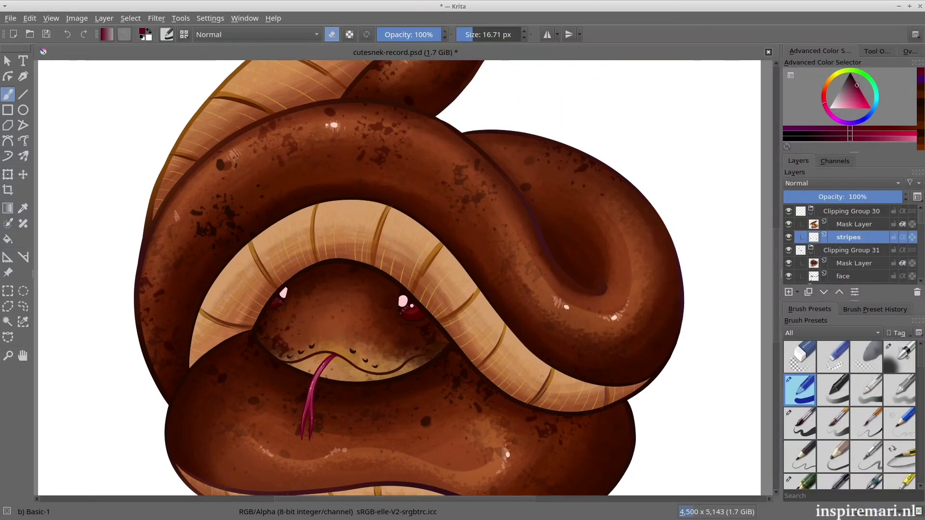
mouse_move(776, 309)
left_mouse_down()
mouse_move(776, 329)
mouse_move(777, 262)
mouse_move(777, 319)
left_mouse_up()
scroll(498, 341, "down", 1)
left_click_drag(498, 341, 500, 382)
scroll(500, 382, "down", 1)
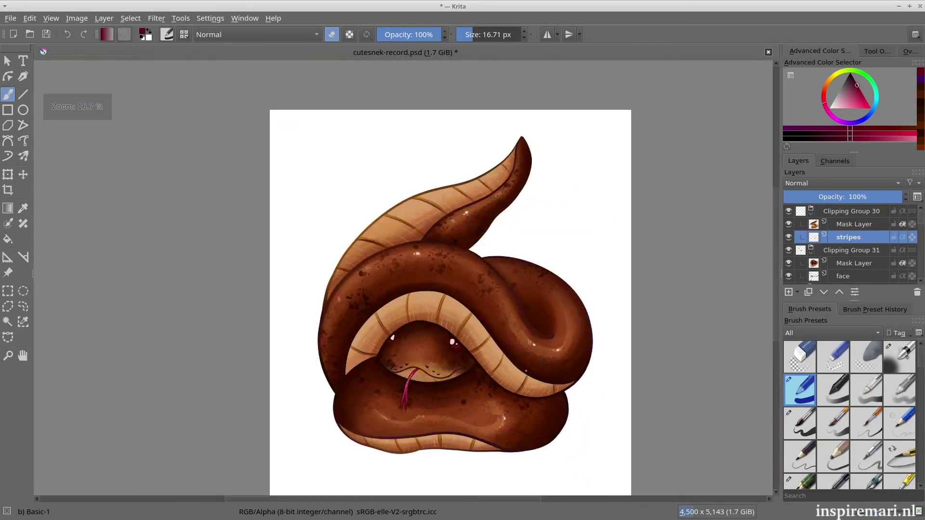
key("ctrl+s")
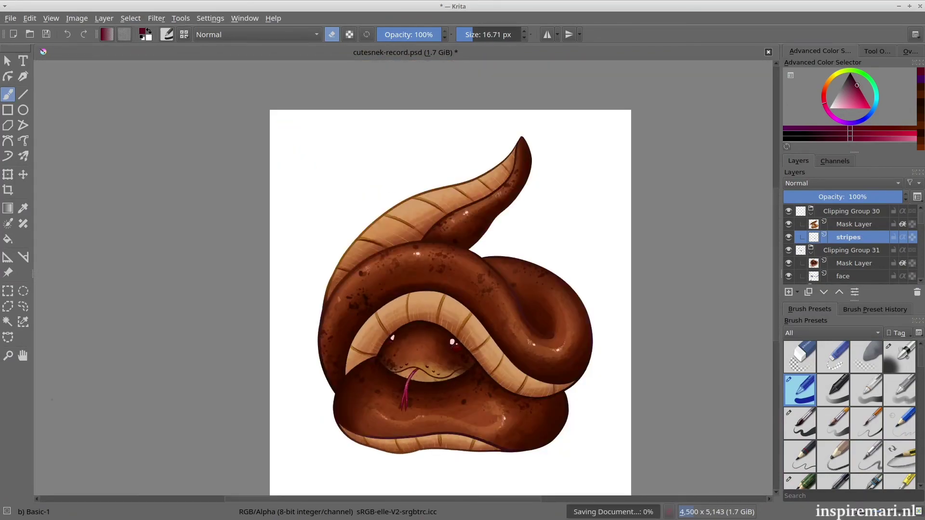